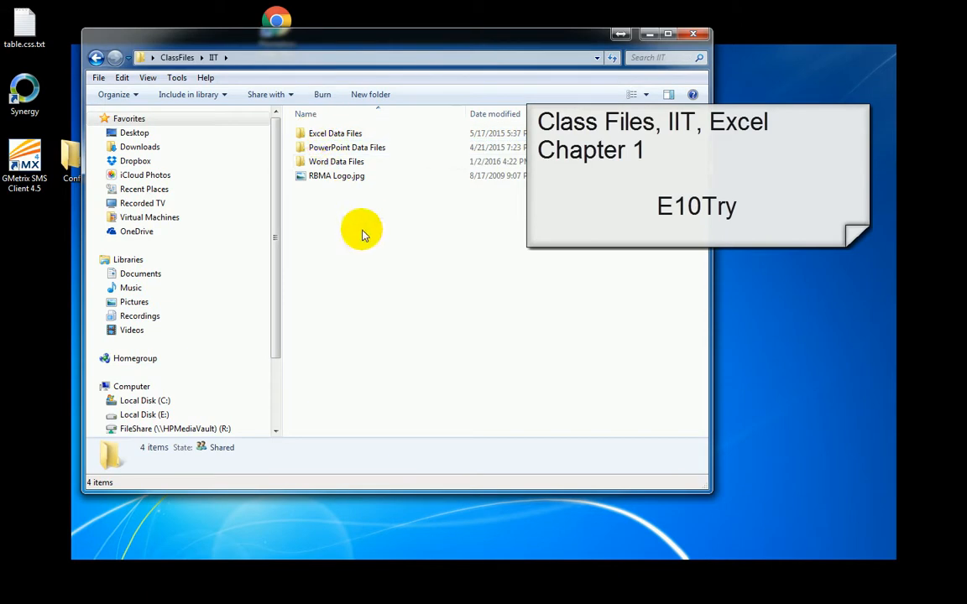
Open E10Try.xlsx from the Chapter1 folder of the Excel Data Files and enable editing
double_click(300, 136)
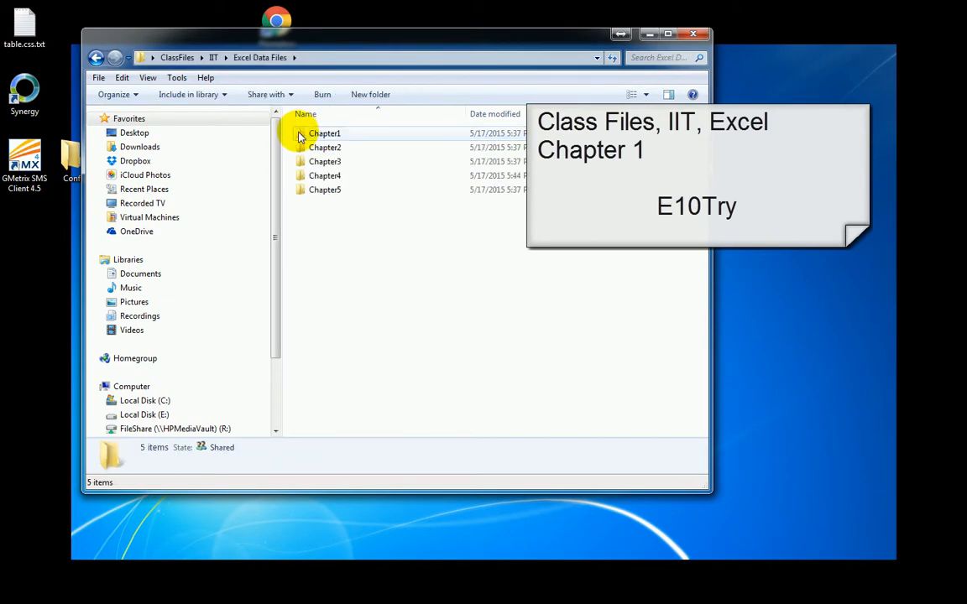
double_click(313, 136)
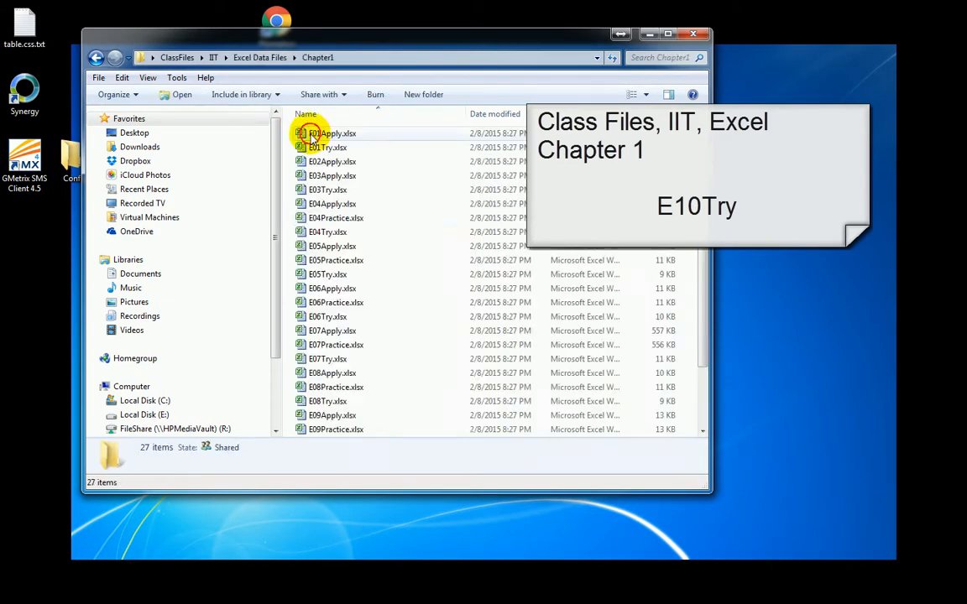
scroll(403, 269, "down", 2)
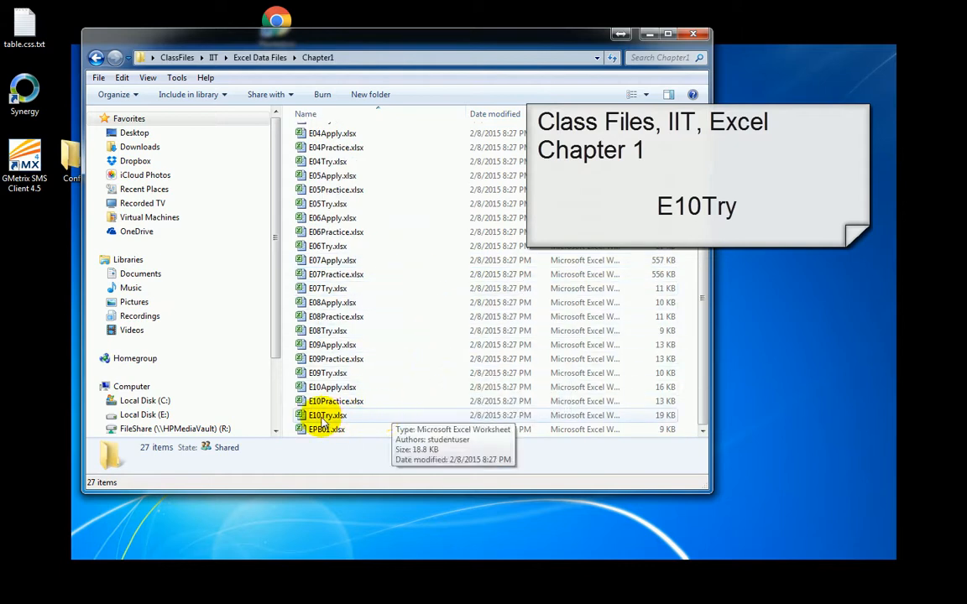
left_click(306, 417)
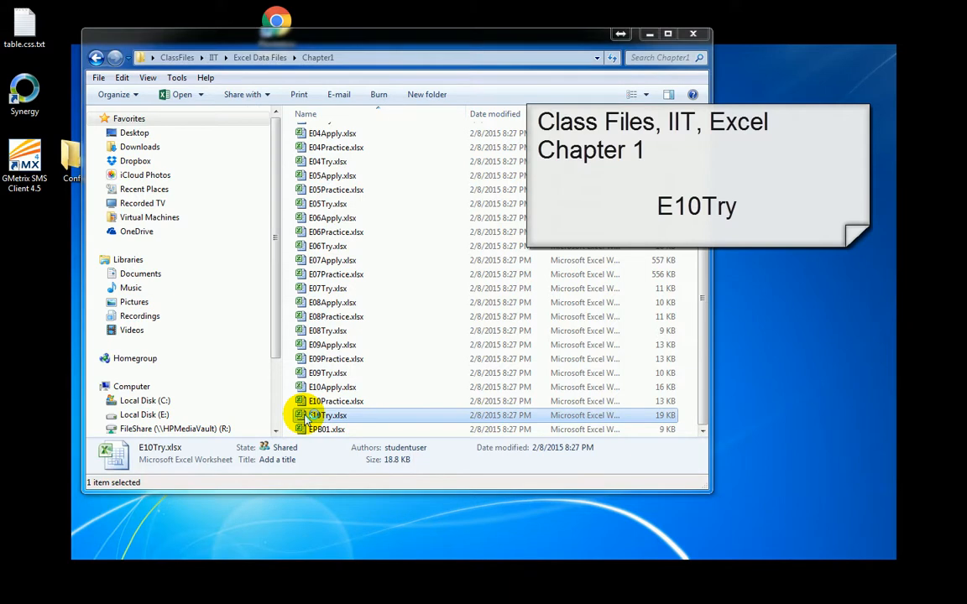
double_click(303, 415)
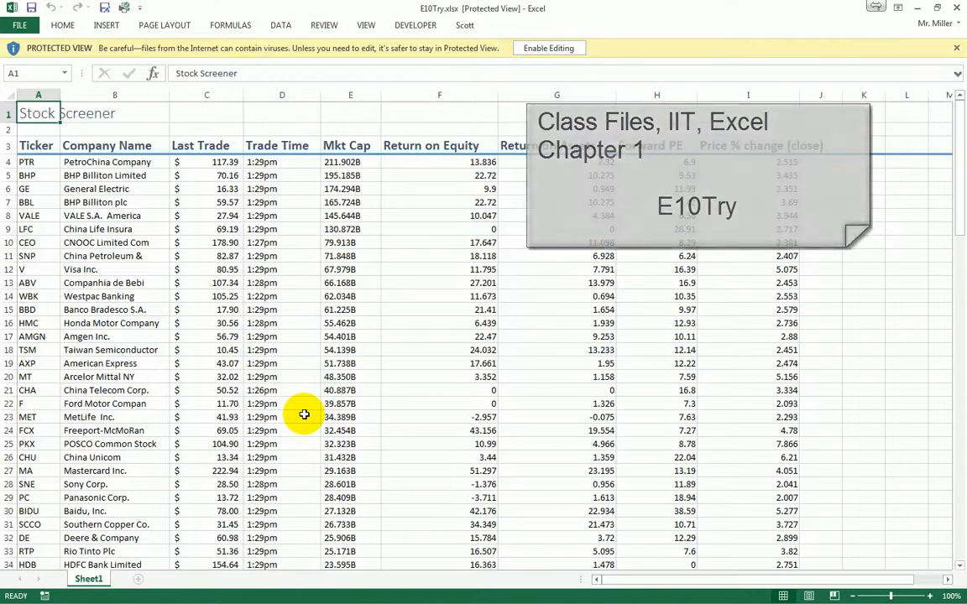
left_click(559, 48)
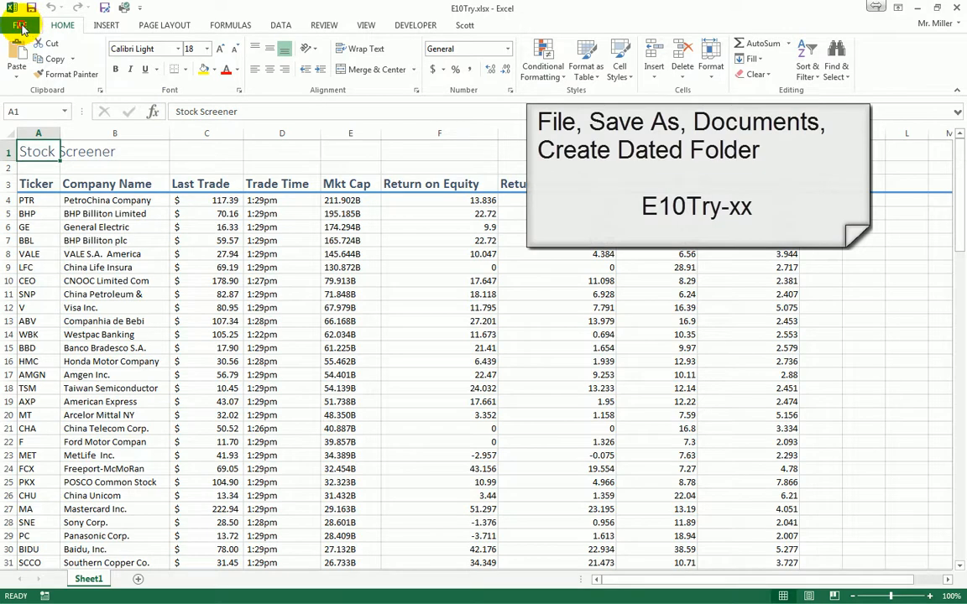
Save the workbook as E10Try-sm.xlsx in a new folder named February 22 inside My Documents
left_click(20, 26)
left_click(23, 166)
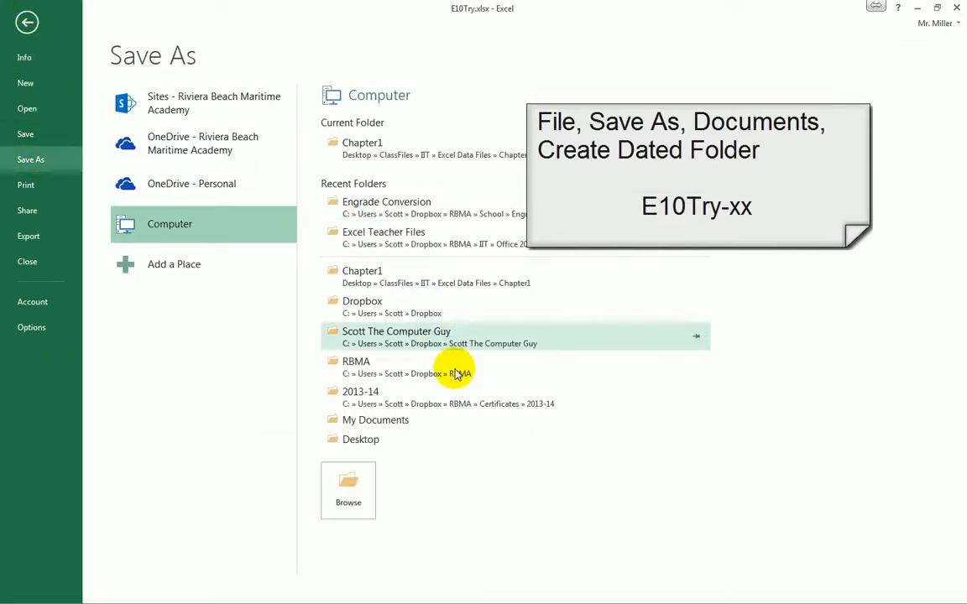
left_click(348, 422)
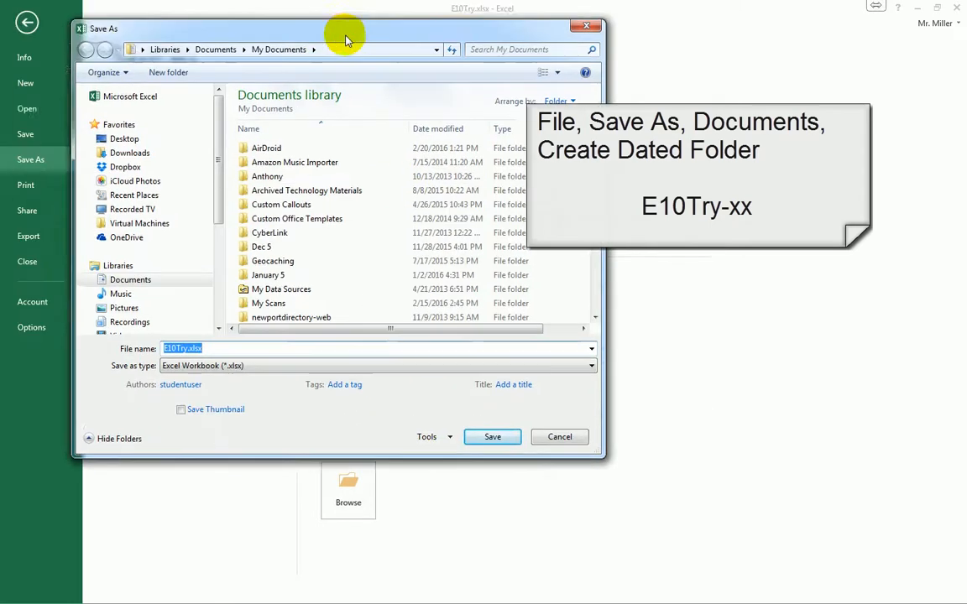
left_click_drag(345, 35, 442, 60)
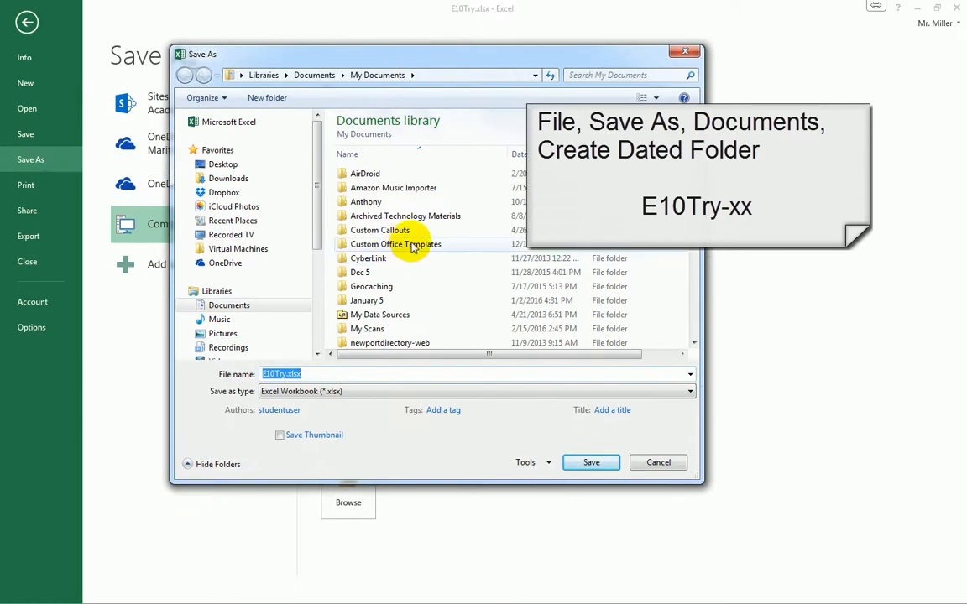
left_click(258, 98)
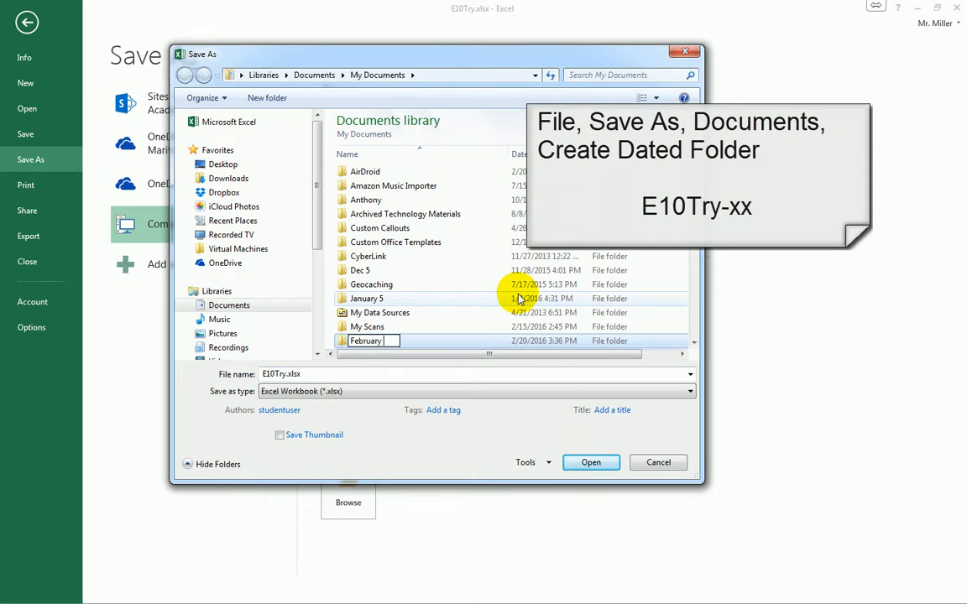
type("February 22")
key("Return")
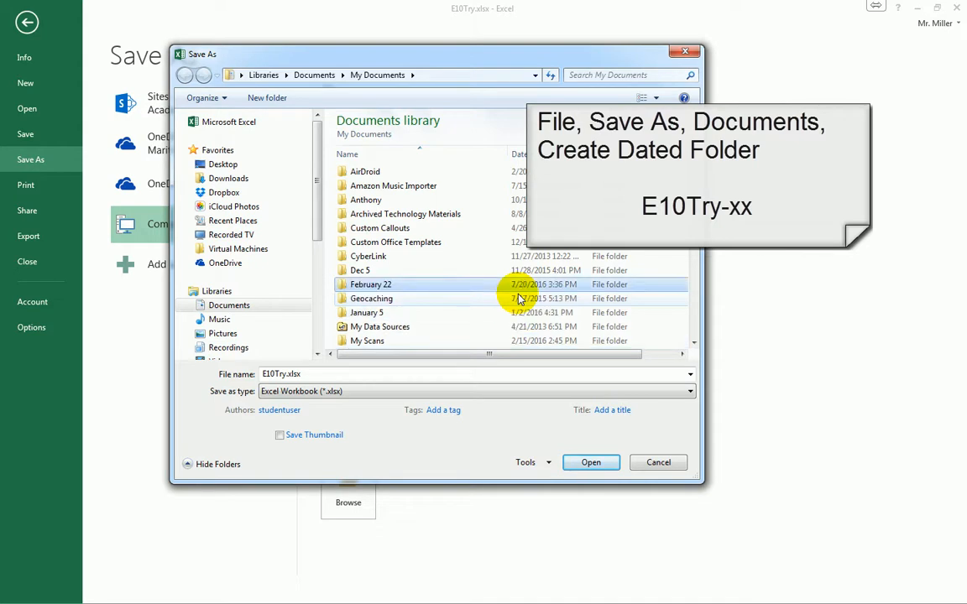
double_click(359, 287)
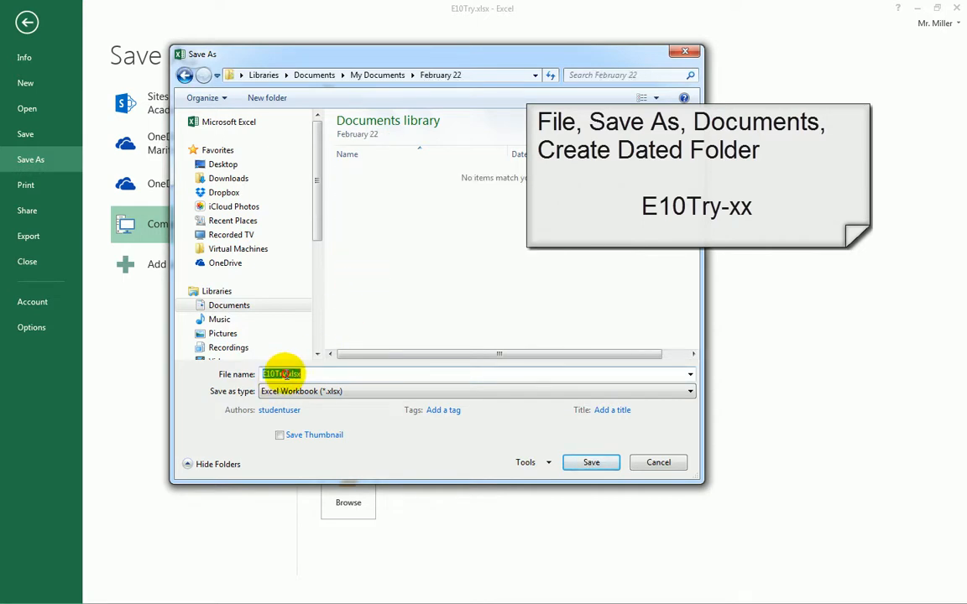
left_click(284, 373)
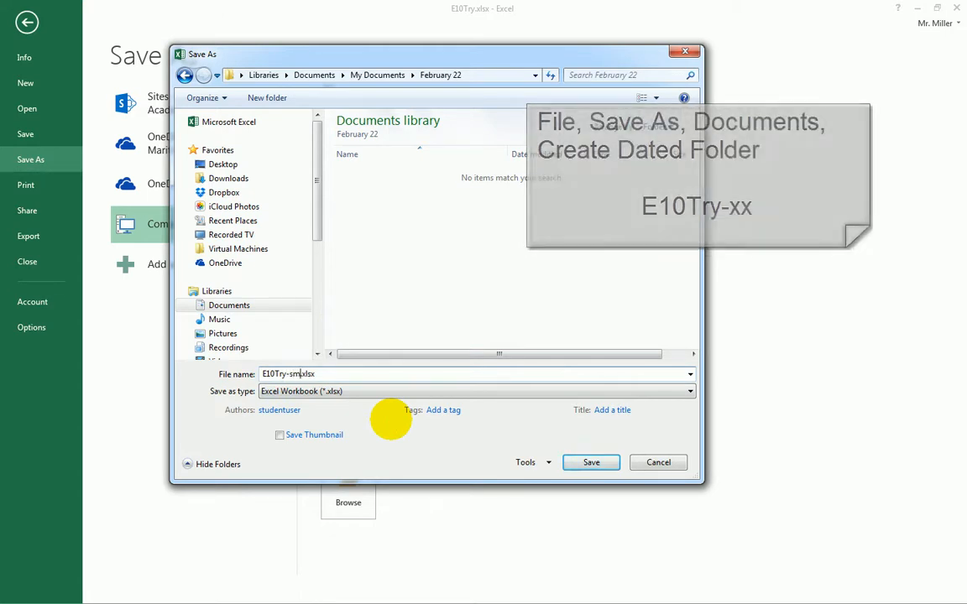
key("Return")
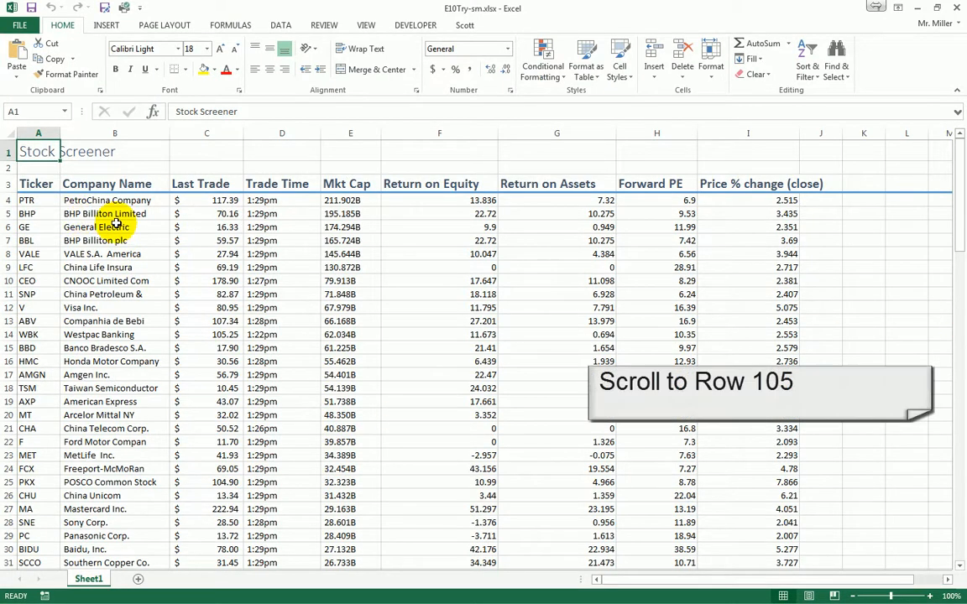
Inspect the formulas behind the averages in cells C105 and F105 of the Averages row
scroll(160, 248, "down", 13)
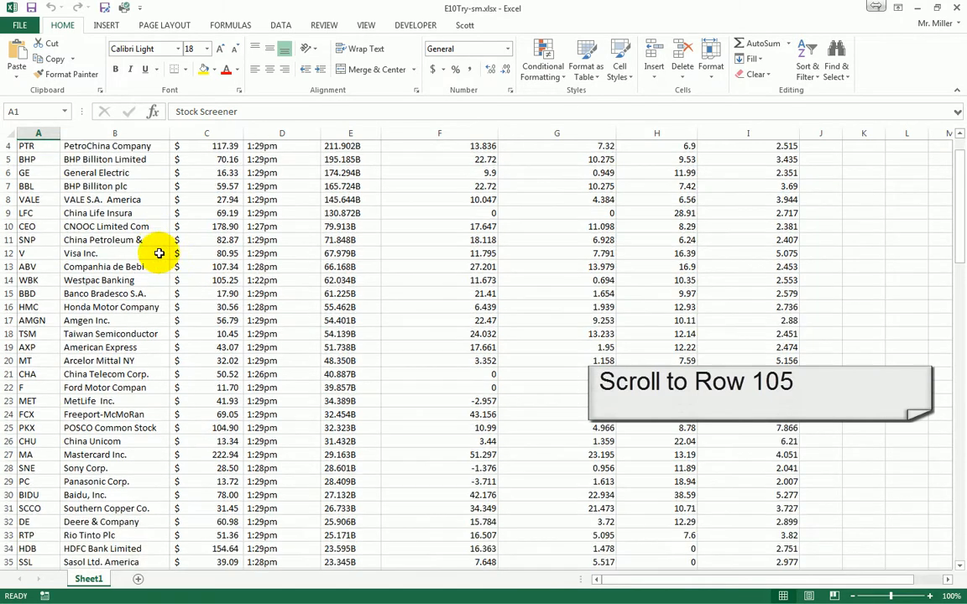
scroll(151, 249, "down", 18)
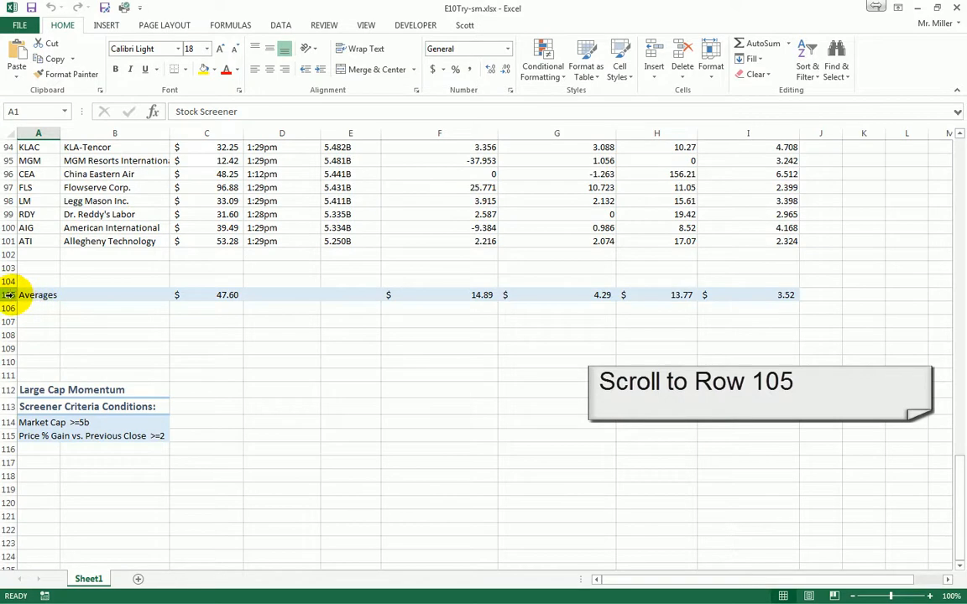
left_click(10, 296)
left_click(67, 294)
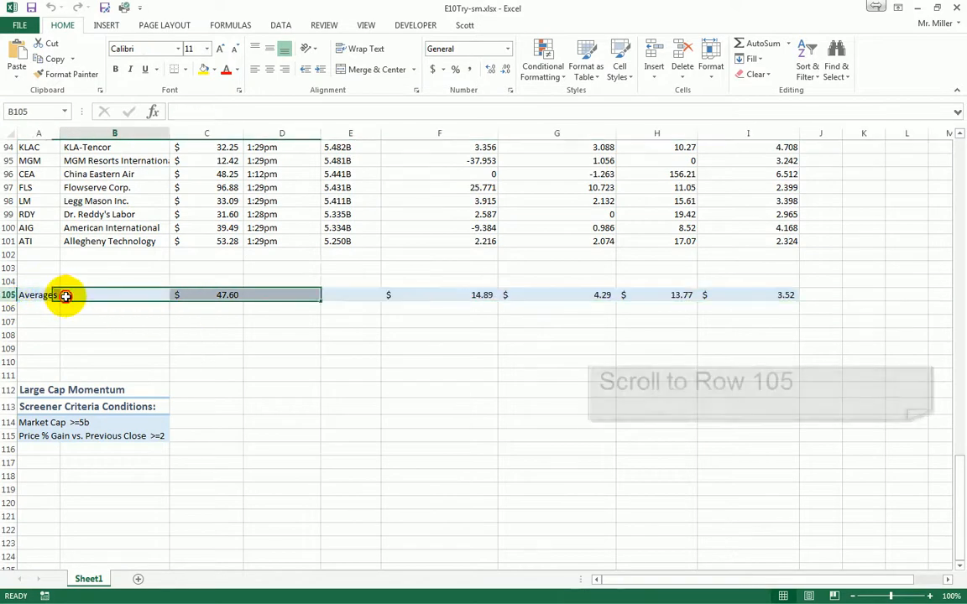
left_click(202, 296)
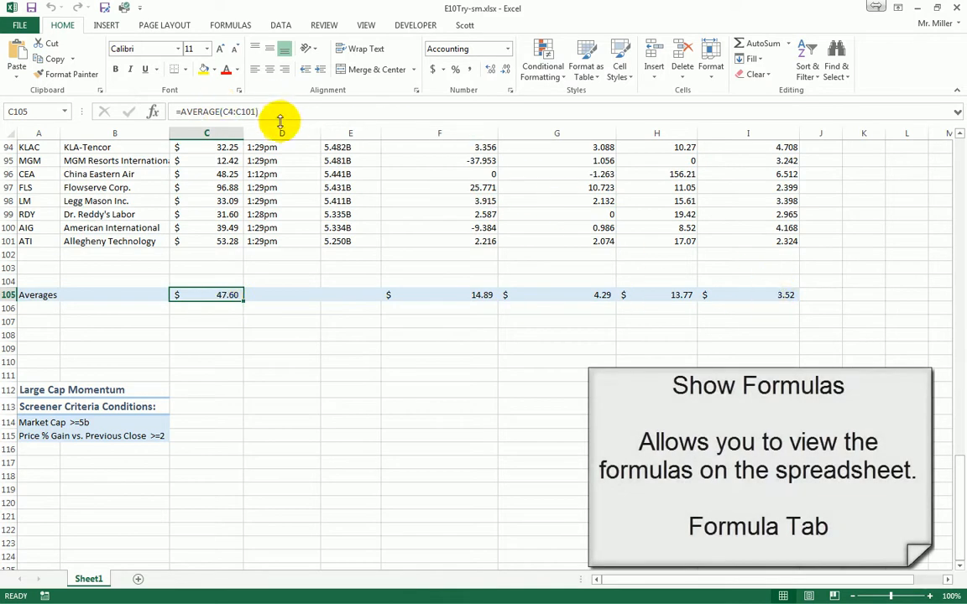
left_click(460, 294)
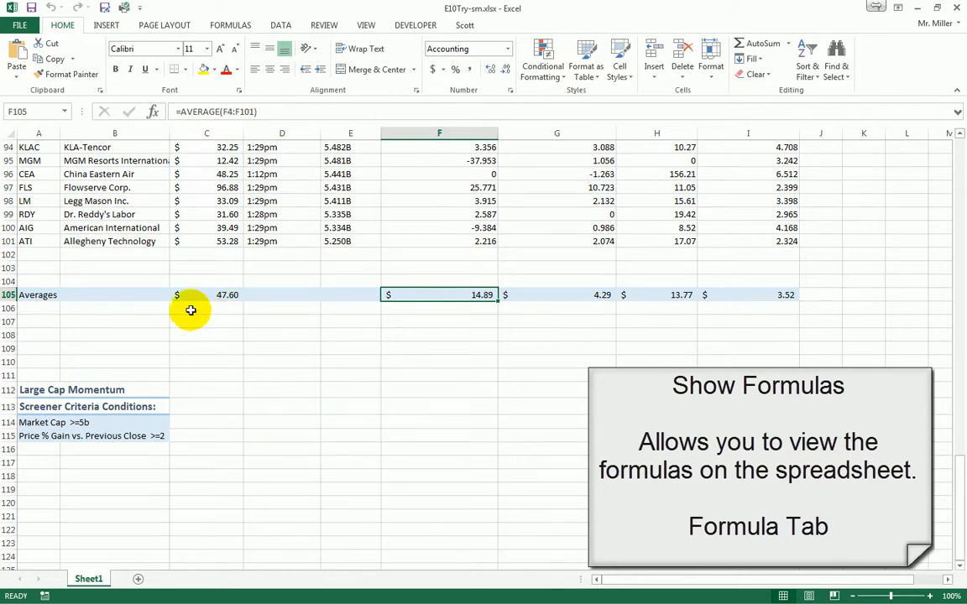
Show formulas instead of values in the worksheet and review the row 105 averages from column C through column I
left_click(231, 26)
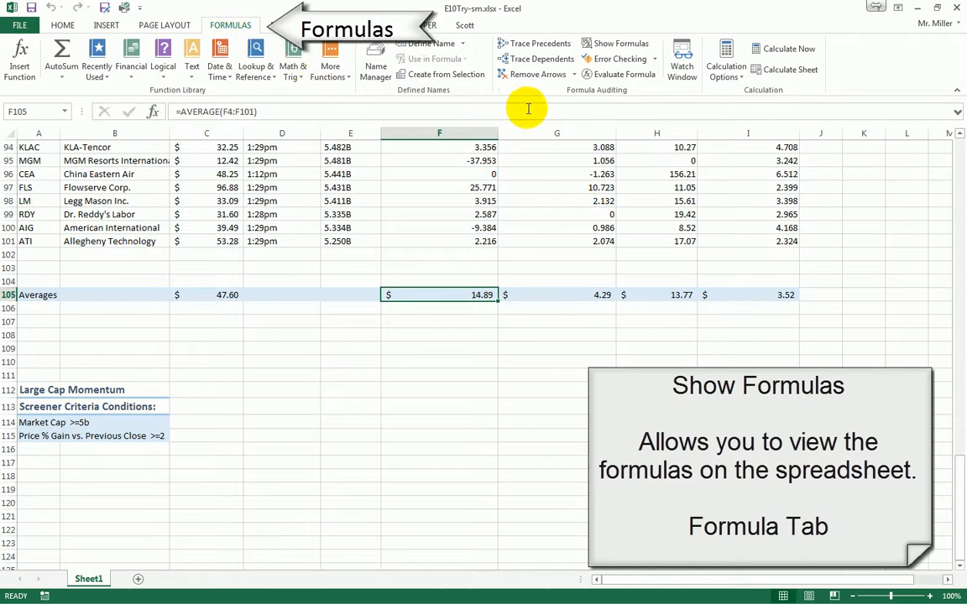
left_click(611, 51)
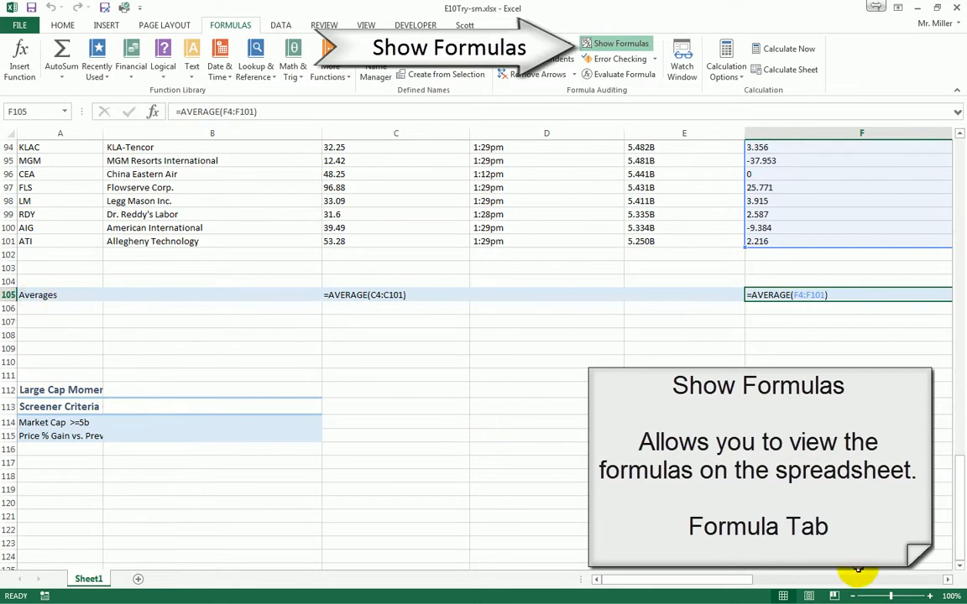
left_click(947, 581)
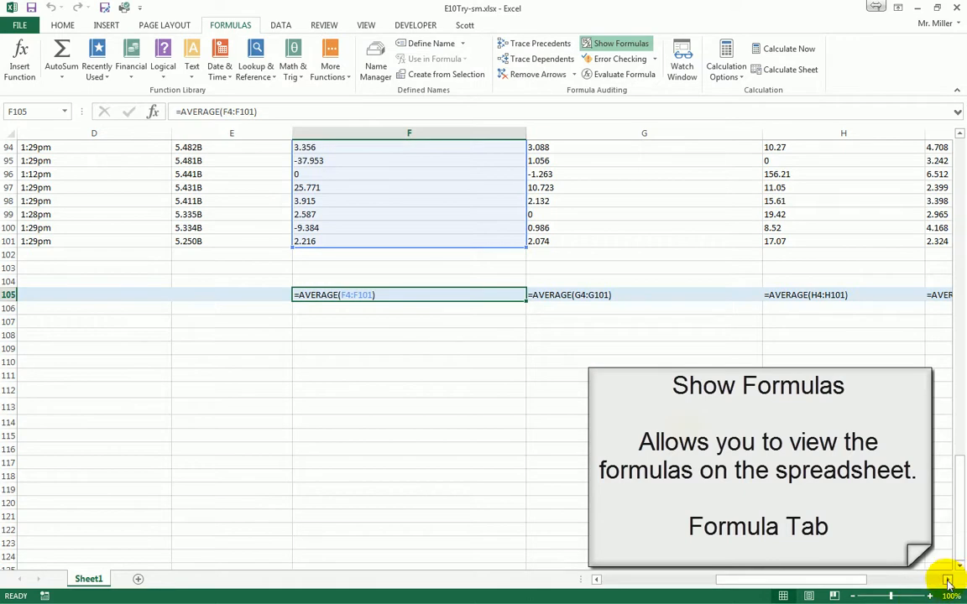
left_click(947, 581)
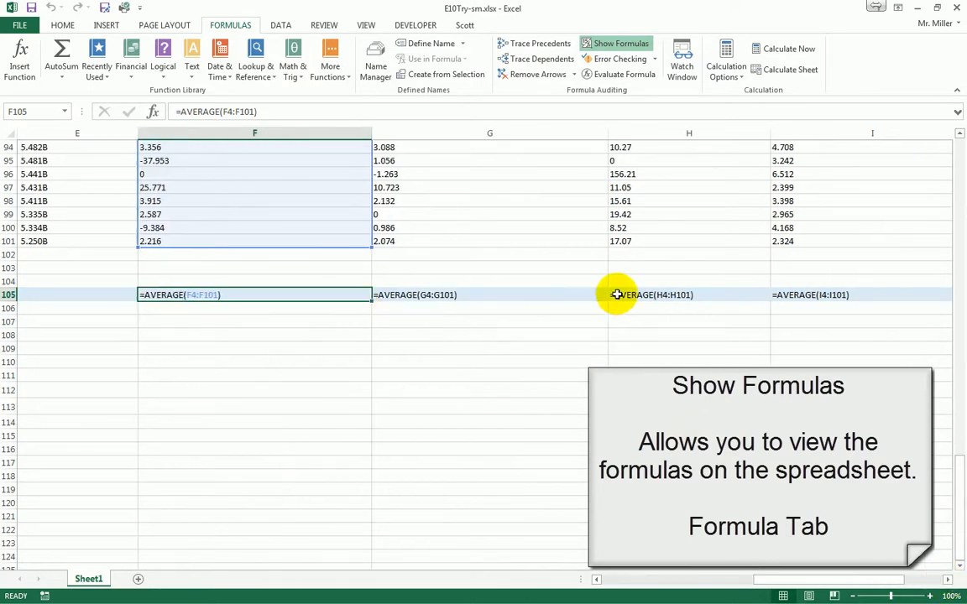
left_click(947, 581)
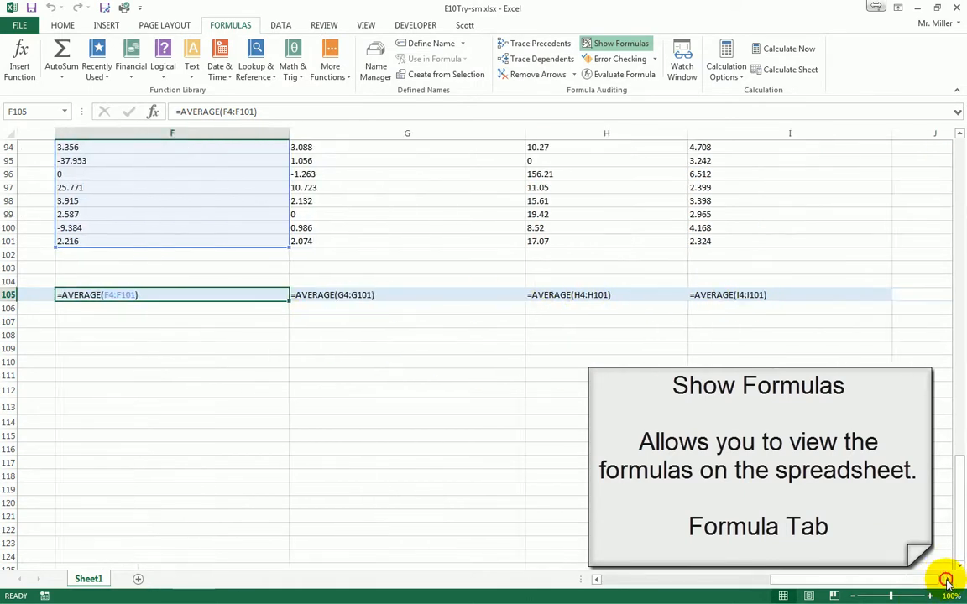
left_click(596, 581)
left_click(596, 581)
left_click(596, 580)
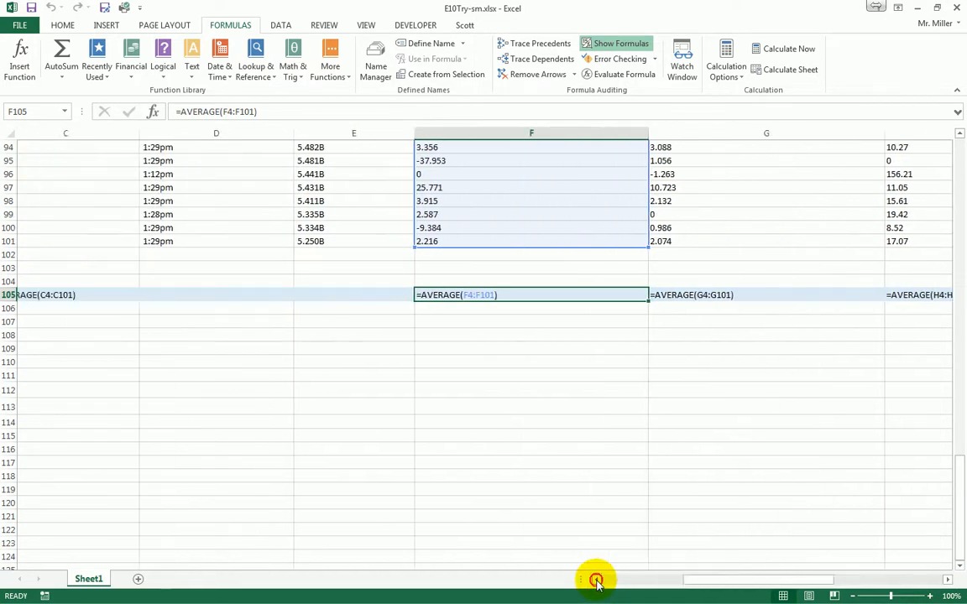
left_click(595, 581)
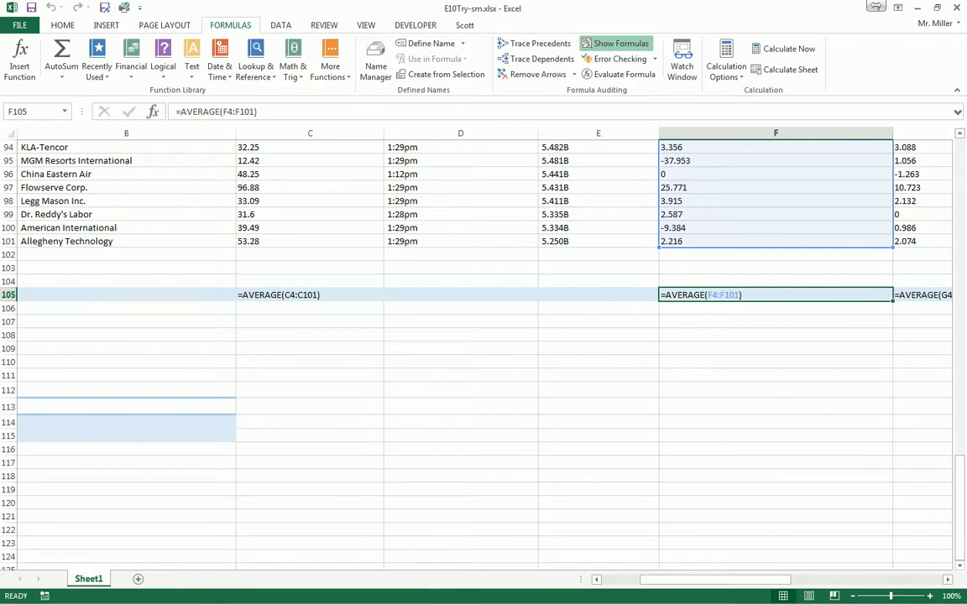
Check which range the C105 formula references, review the remaining row 105 formulas, and switch the sheet back to showing values
left_click(365, 370)
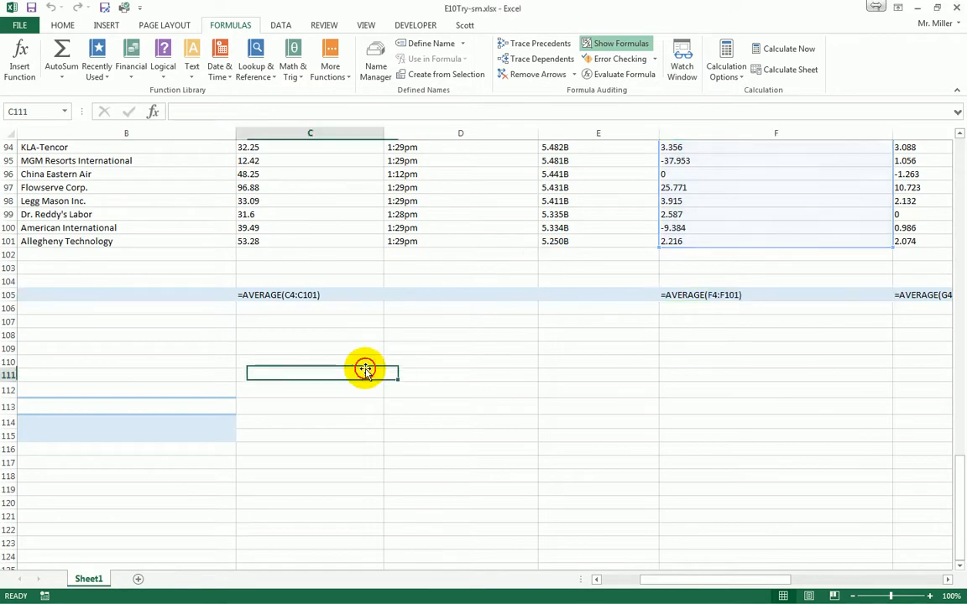
left_click(288, 293)
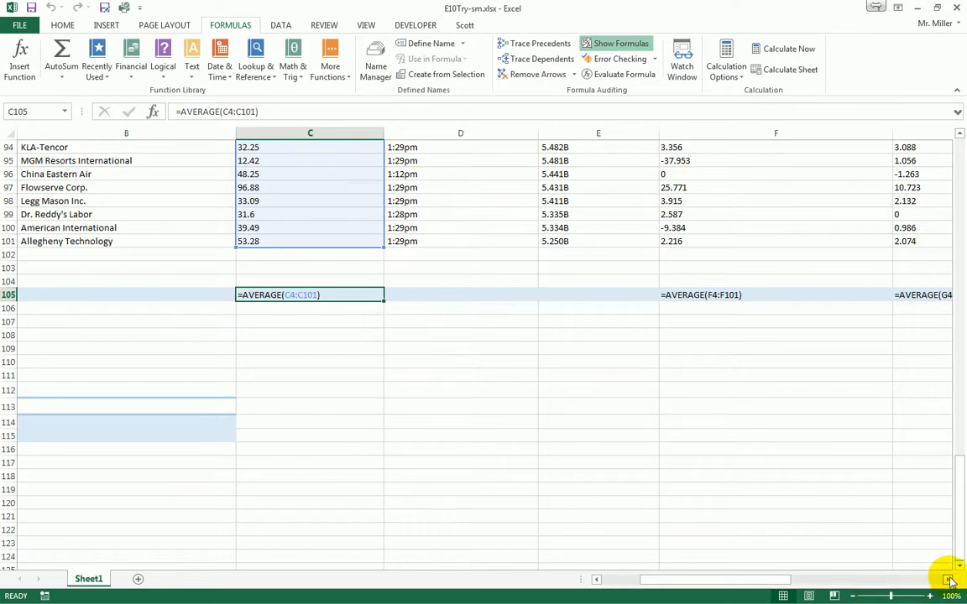
left_click(947, 581)
left_click(947, 581)
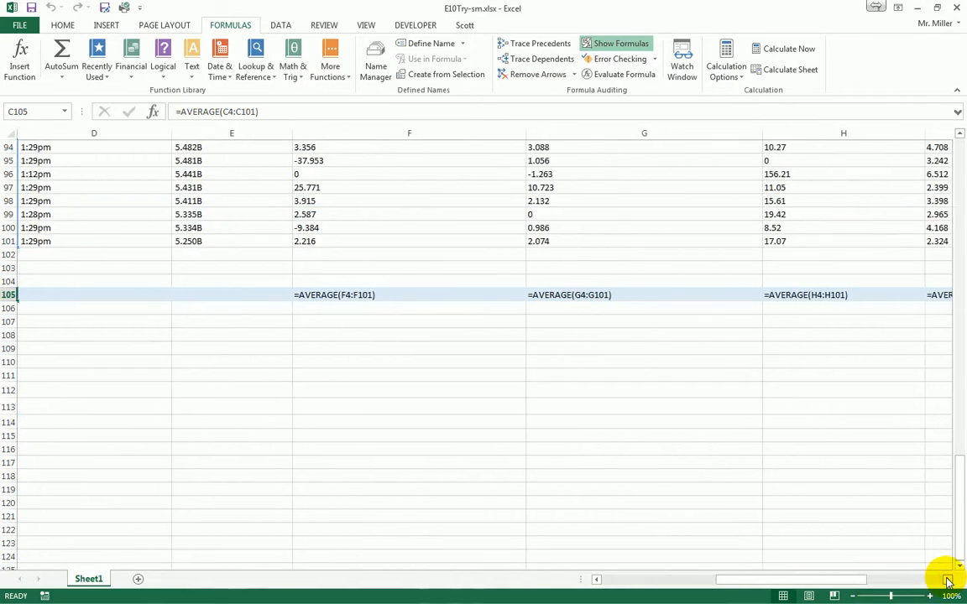
left_click(947, 581)
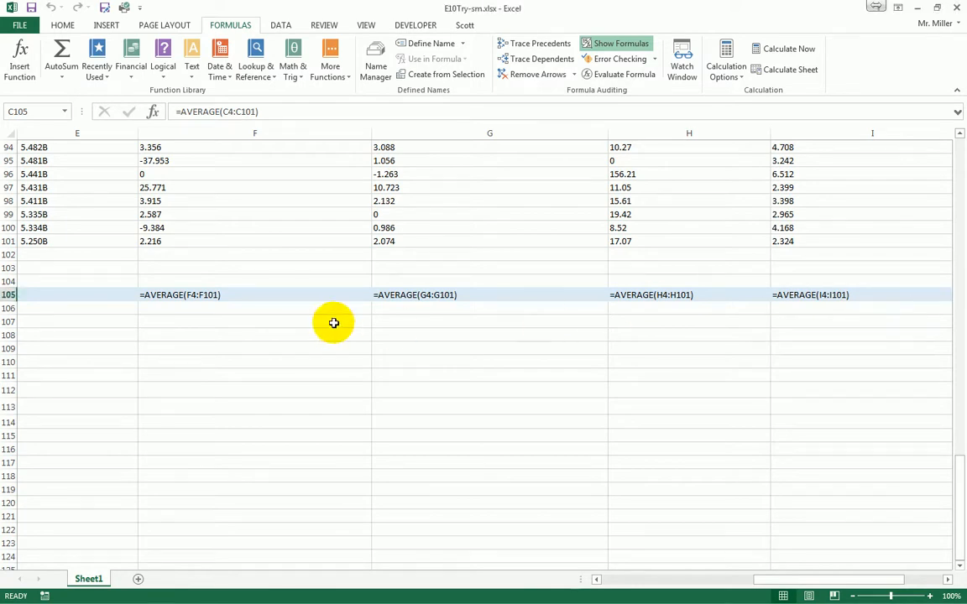
left_click(304, 323)
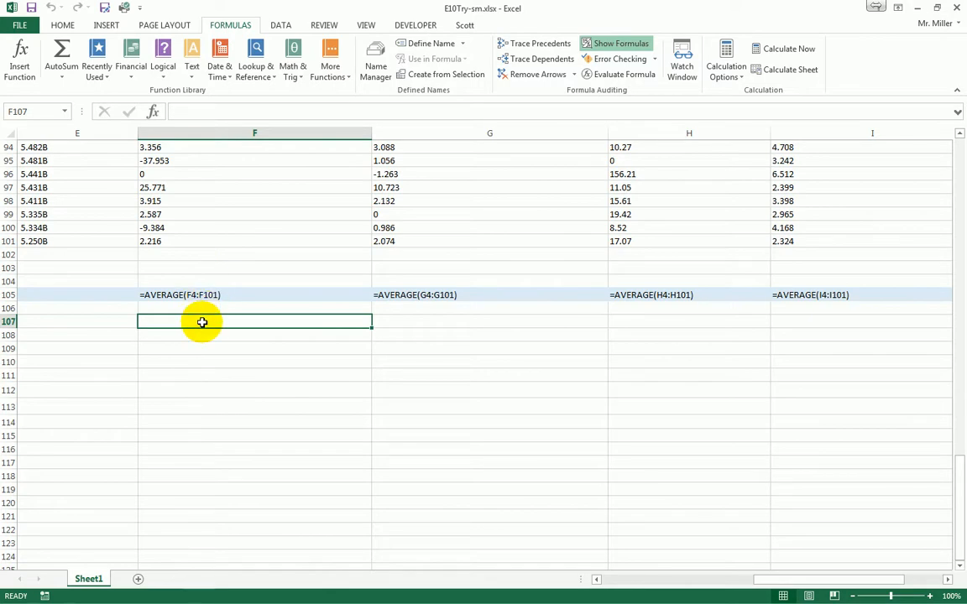
left_click(623, 46)
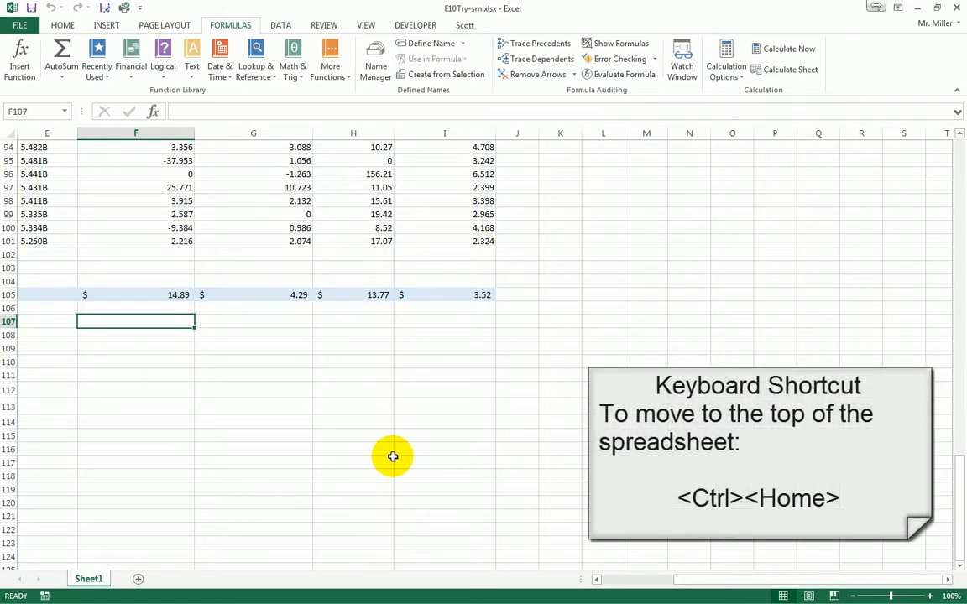
Return to cell A1 and open the print preview of the worksheet
key("ctrl+Home")
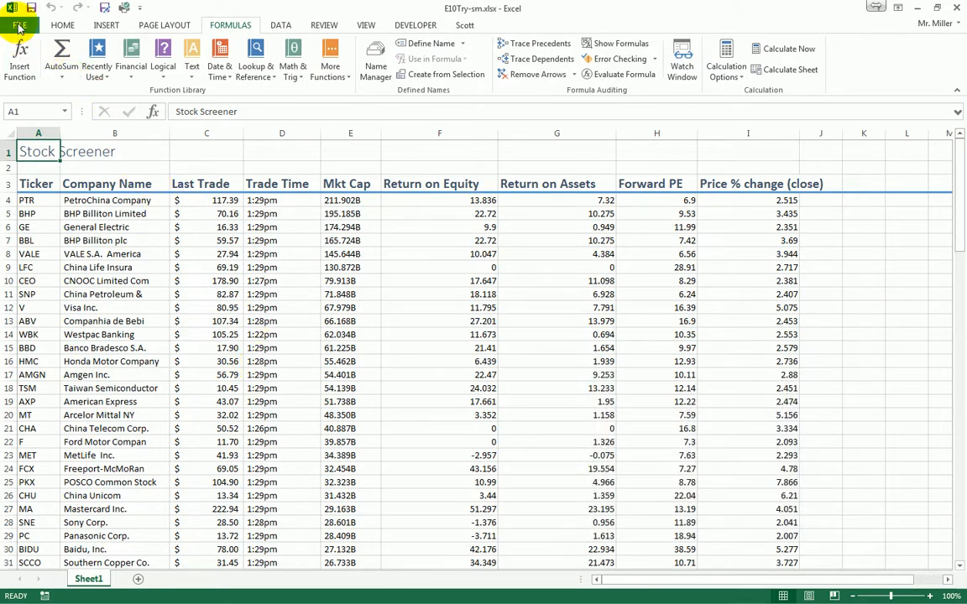
left_click(19, 27)
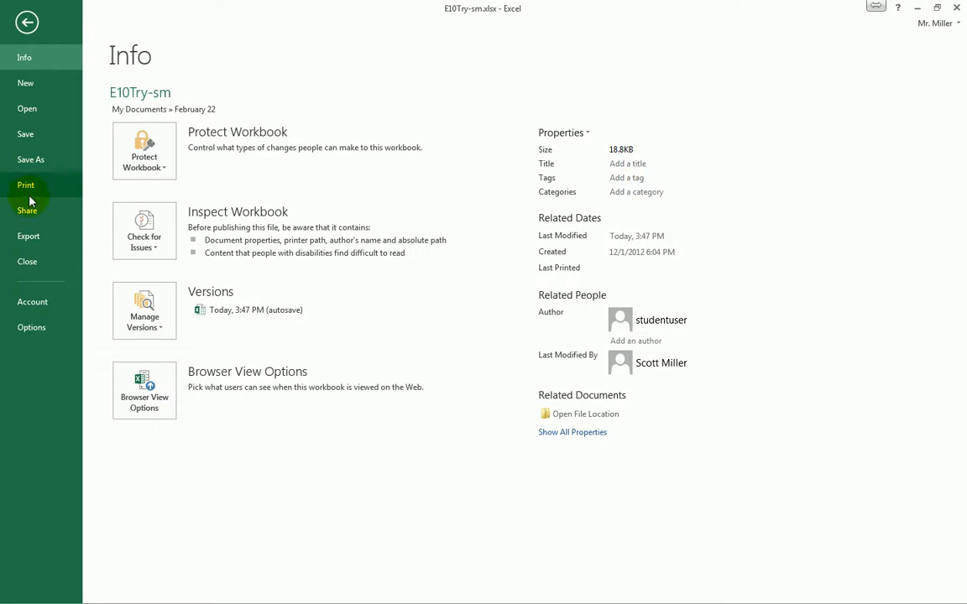
left_click(31, 193)
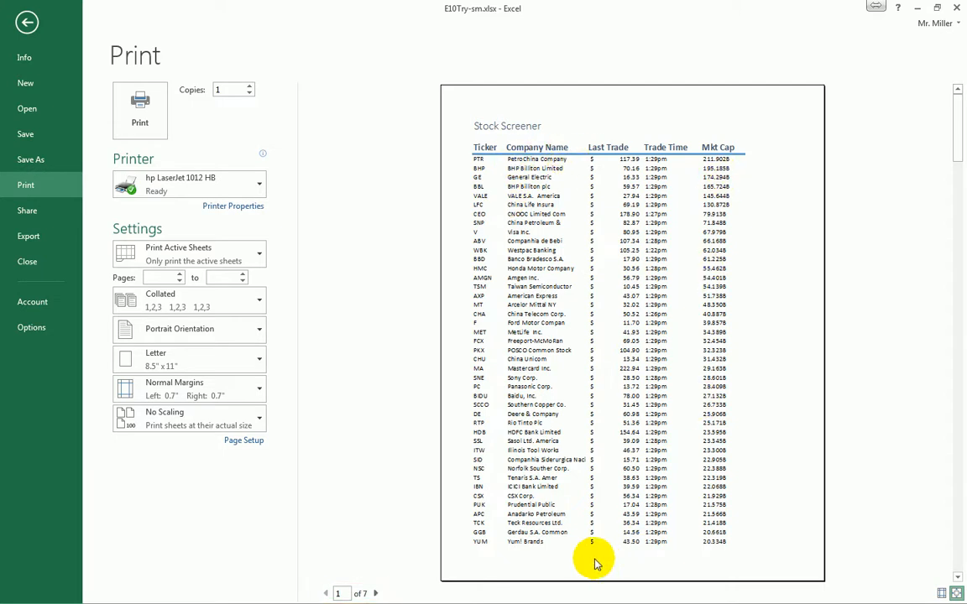
Go through the print preview from page 2 to page 7 to see how the worksheet's columns and rows split across pages
left_click(375, 593)
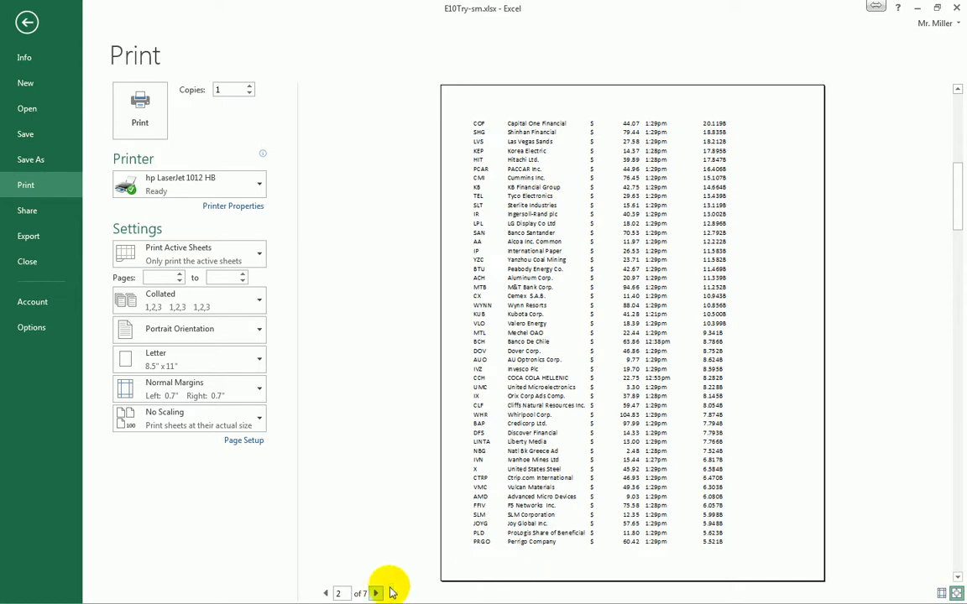
left_click(376, 593)
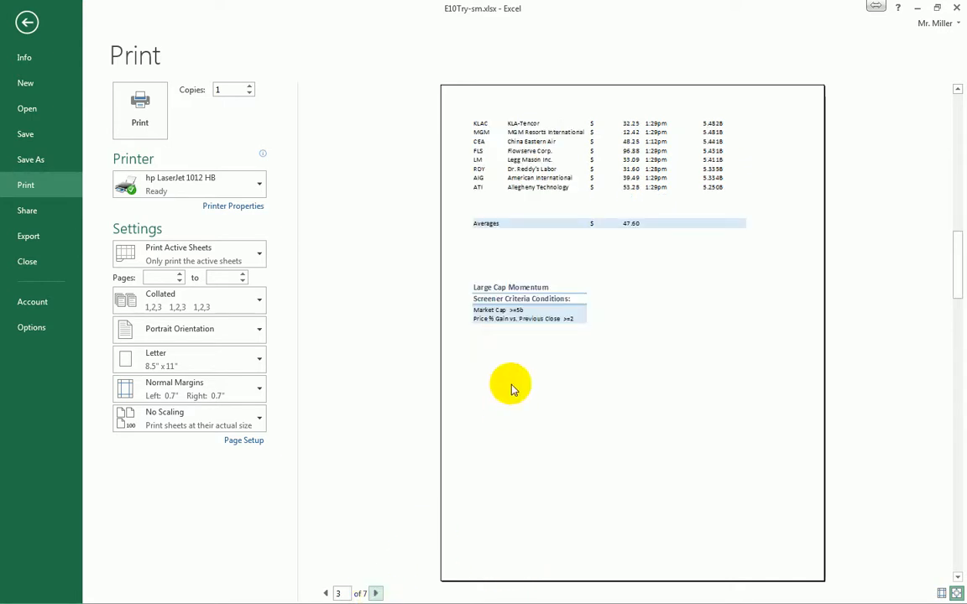
left_click(375, 593)
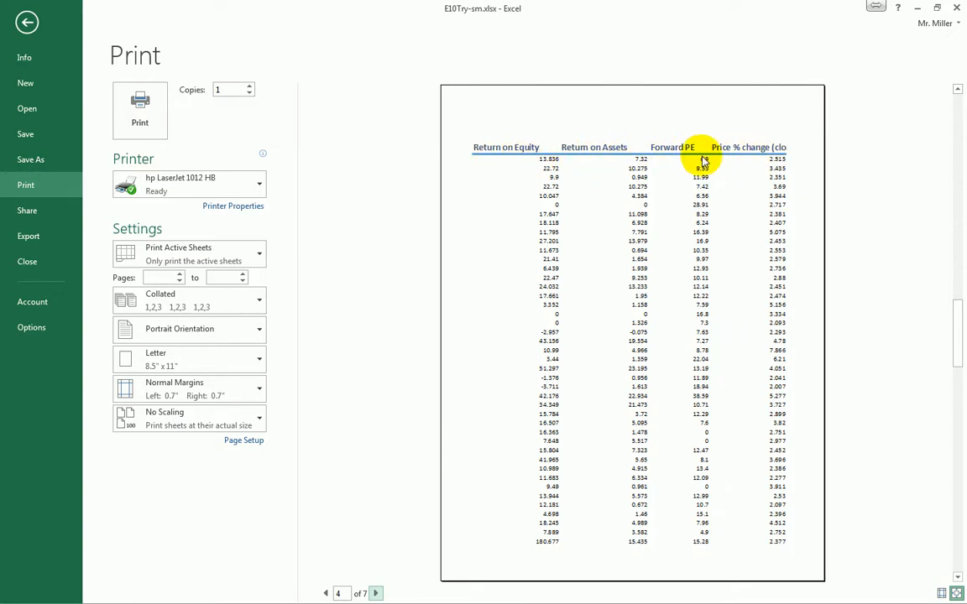
left_click(377, 593)
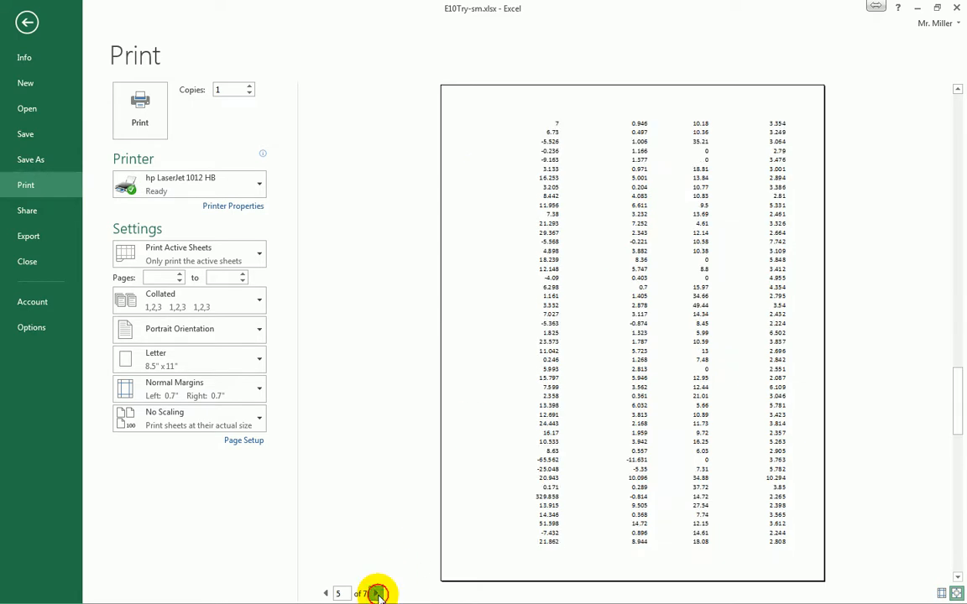
left_click(377, 593)
left_click(376, 593)
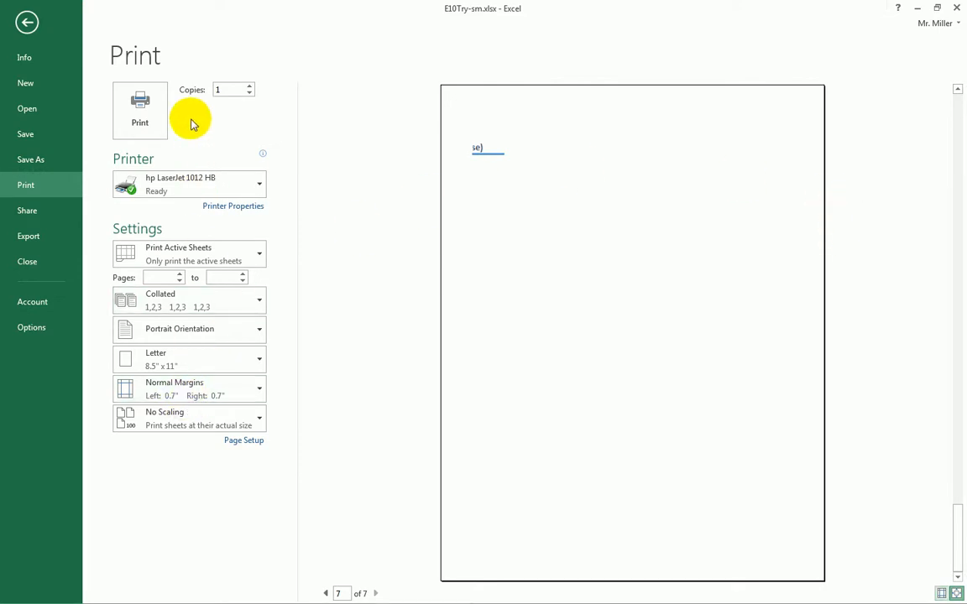
Set the print scaling to Fit All Columns on One Page and check both pages in the preview
left_click(180, 426)
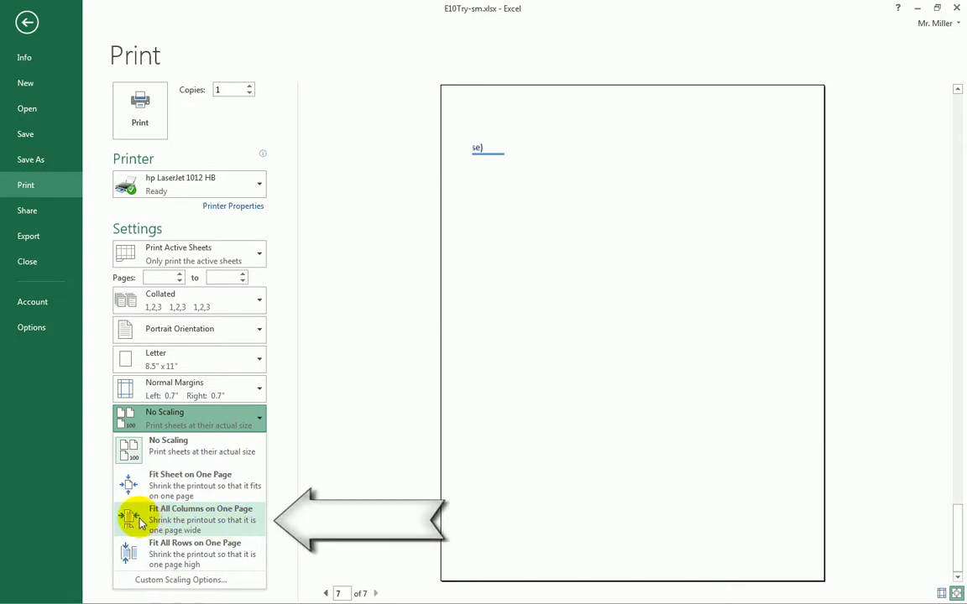
left_click(202, 525)
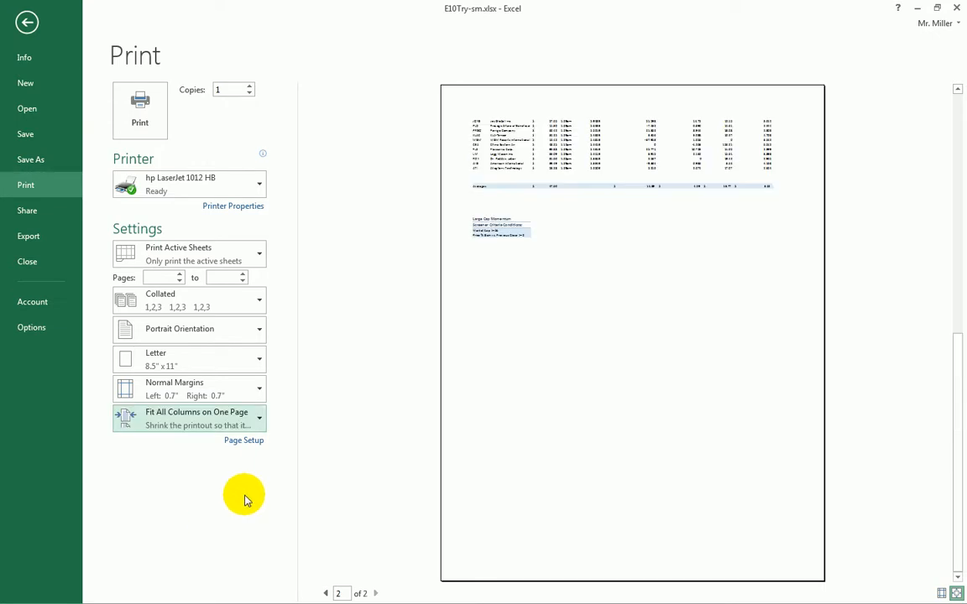
left_click(326, 593)
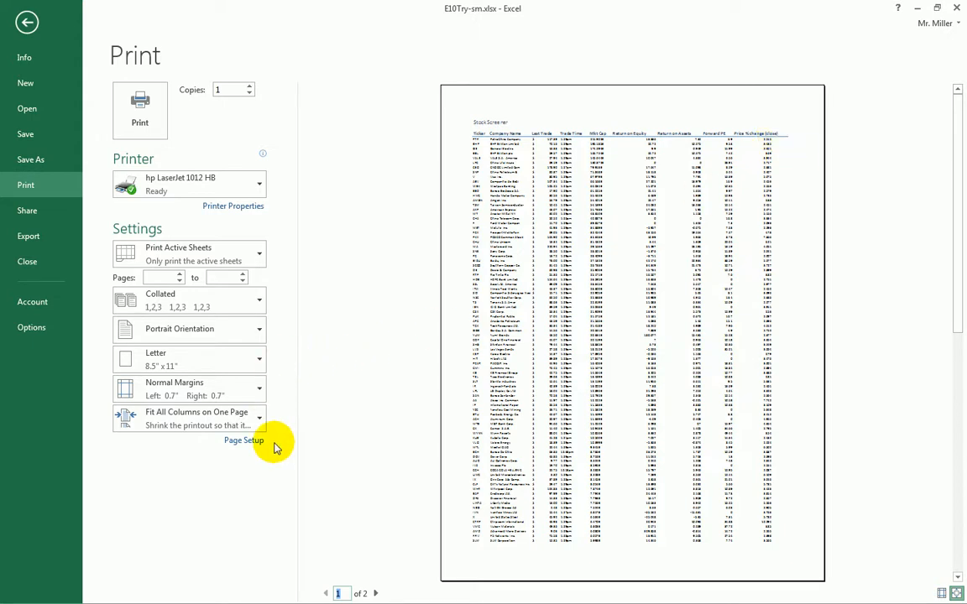
left_click(375, 593)
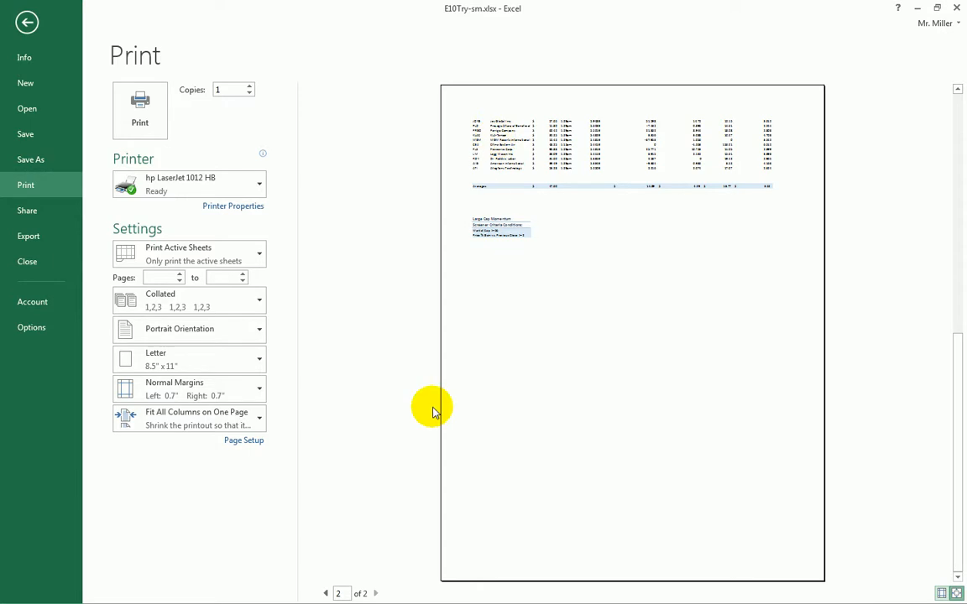
left_click(326, 593)
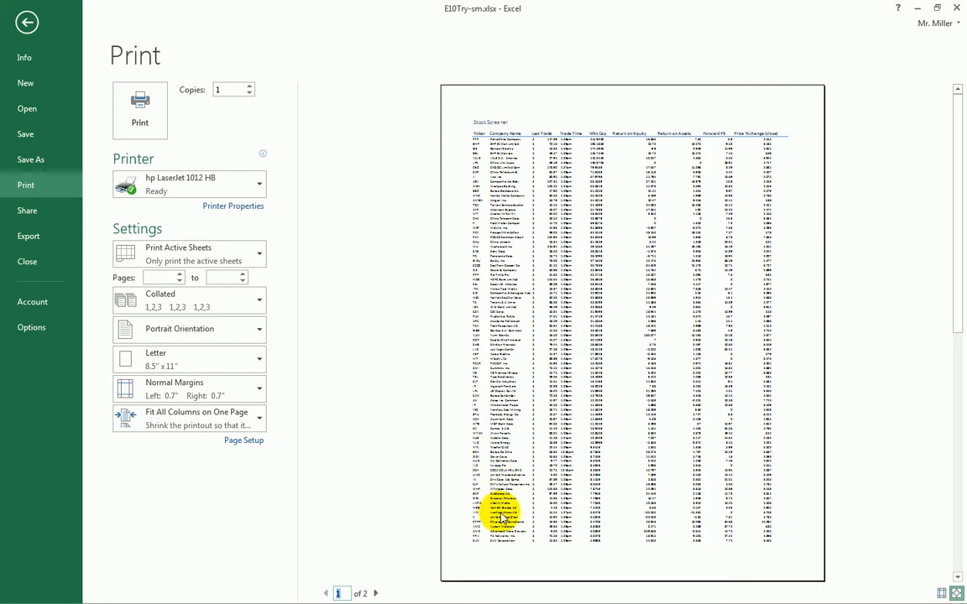
left_click(376, 593)
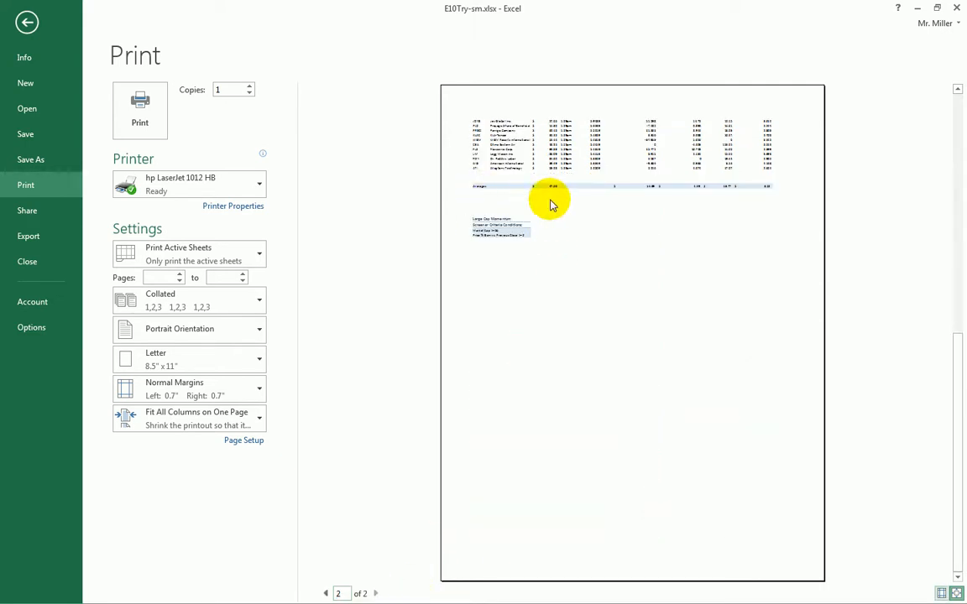
left_click(325, 594)
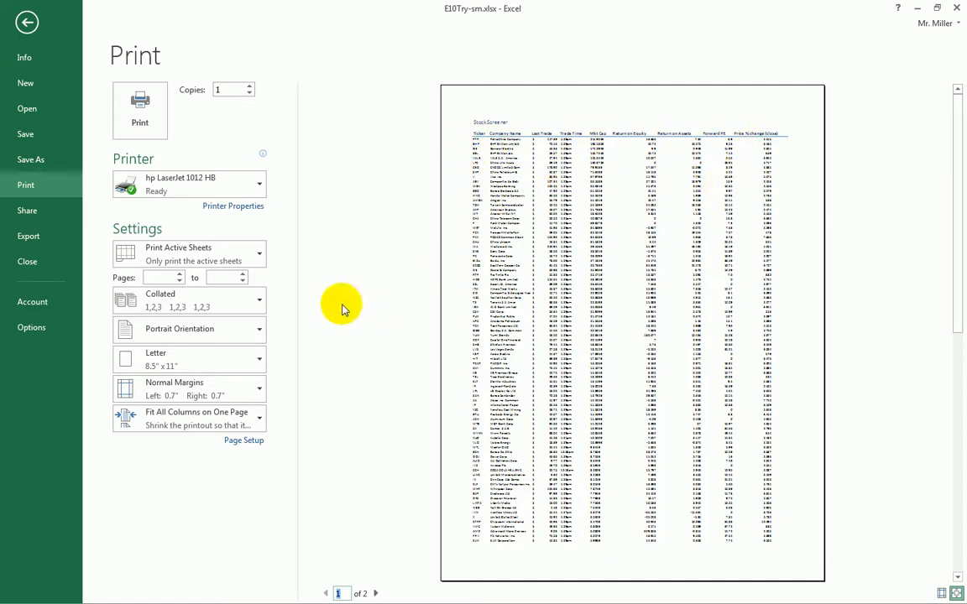
Change the print orientation to Landscape, then return to the worksheet and check its page orientation setting
left_click(180, 334)
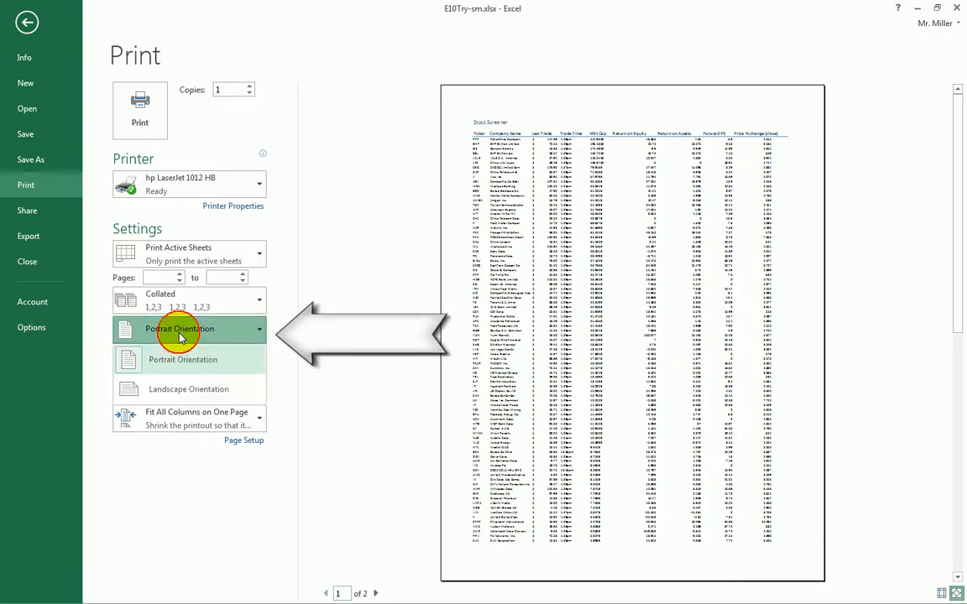
left_click(186, 392)
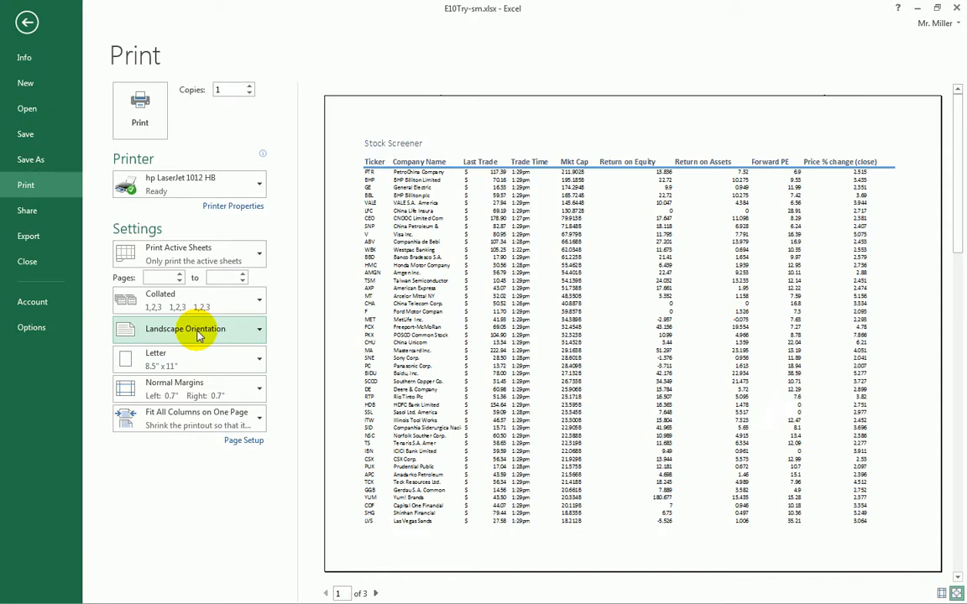
left_click(28, 24)
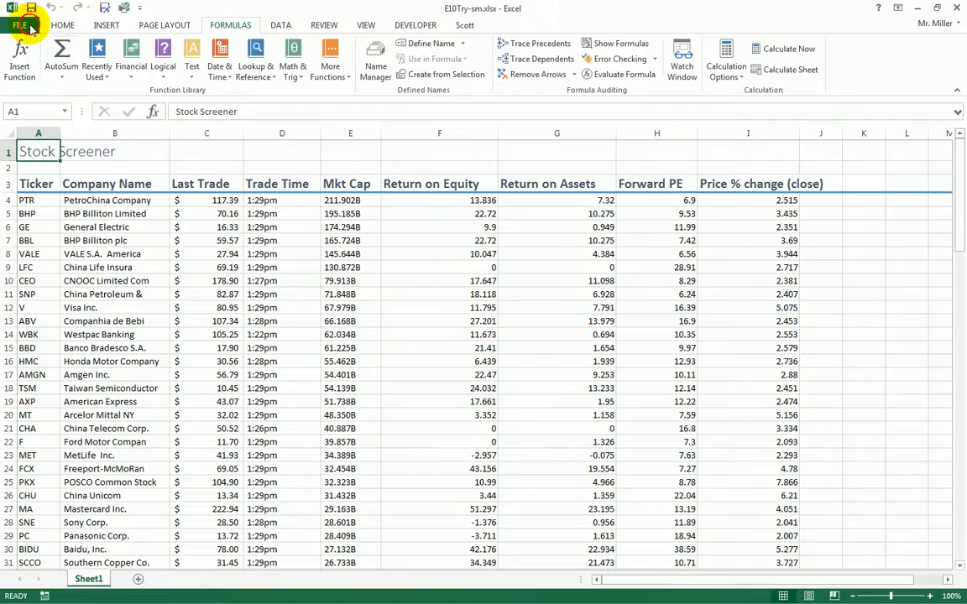
left_click(168, 26)
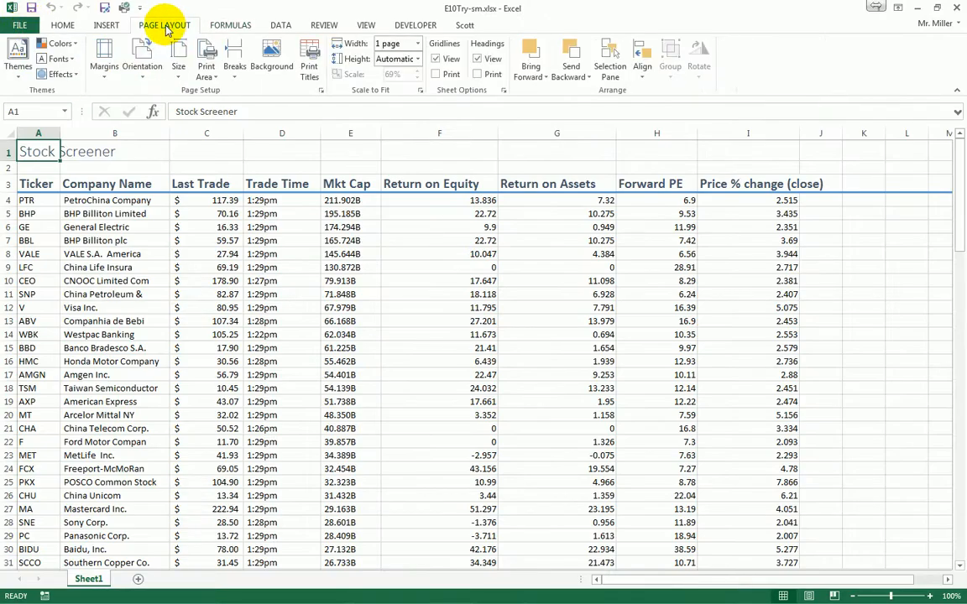
left_click(141, 60)
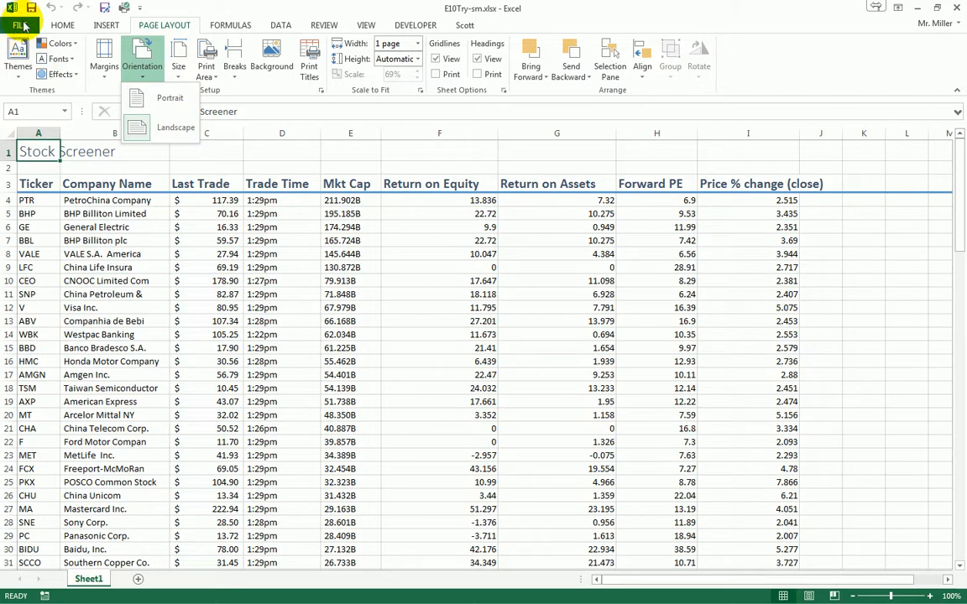
Reopen the print preview, check pages 2 and 3 for column headings, and return to the worksheet
left_click(23, 26)
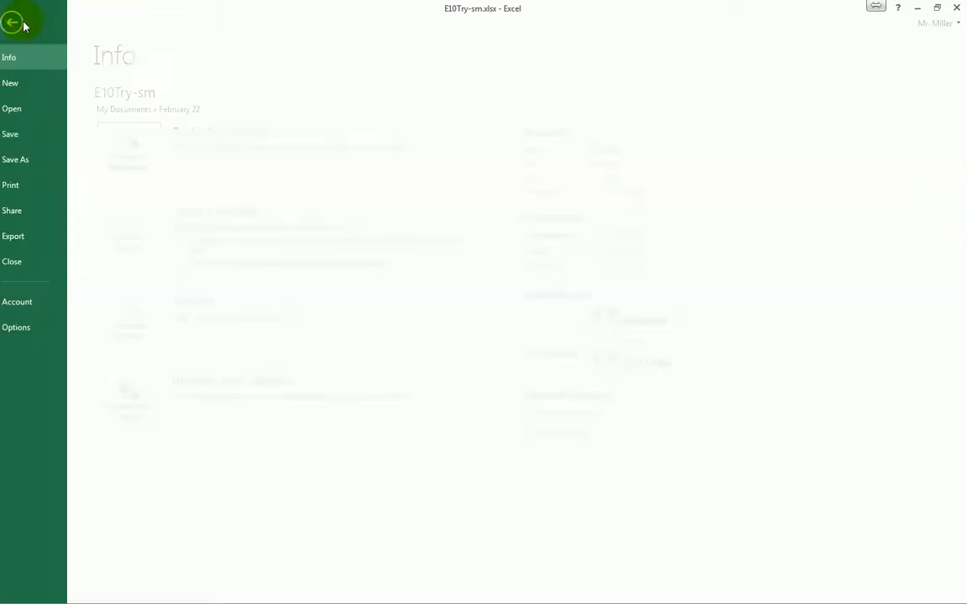
left_click(27, 186)
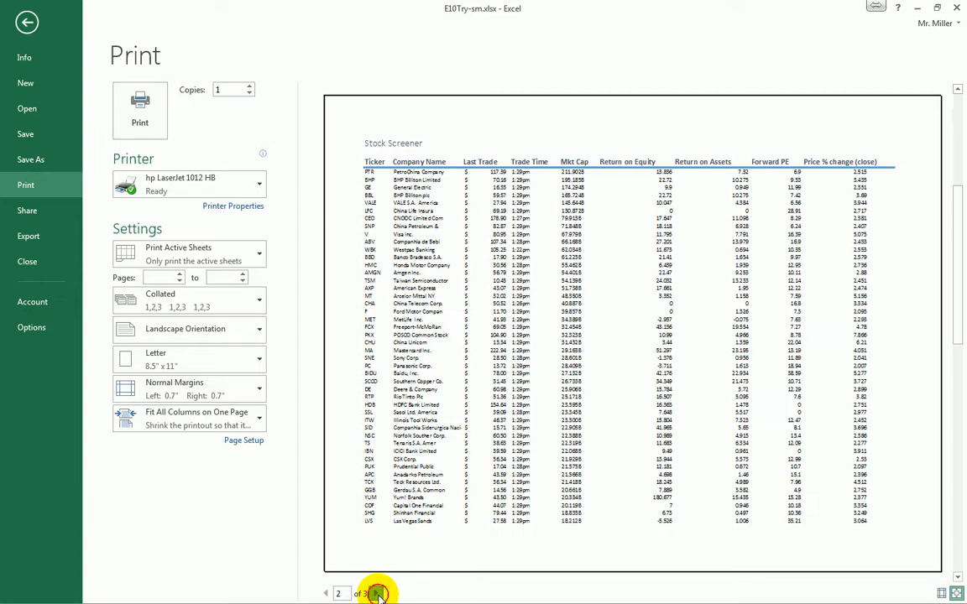
left_click(376, 594)
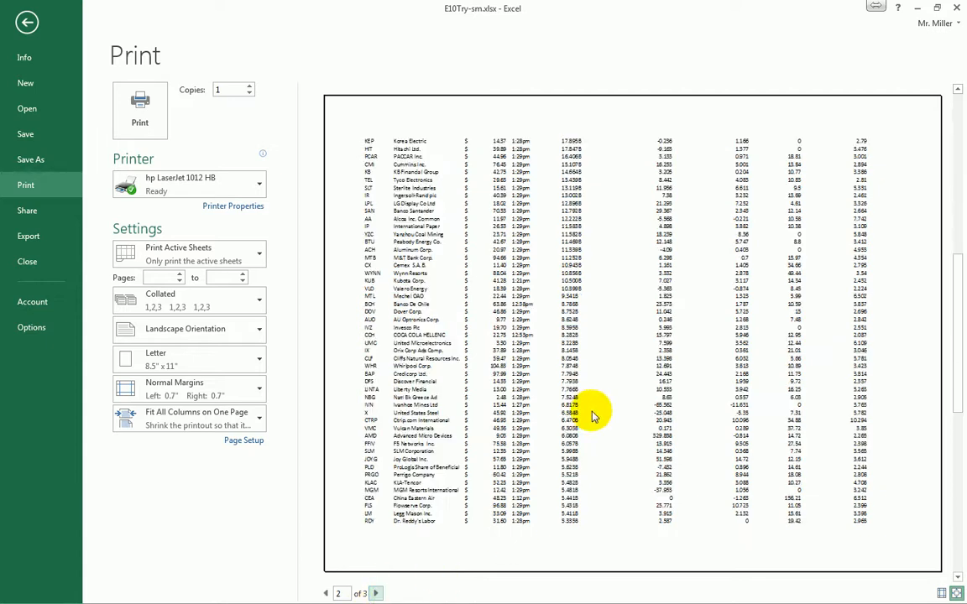
left_click(375, 593)
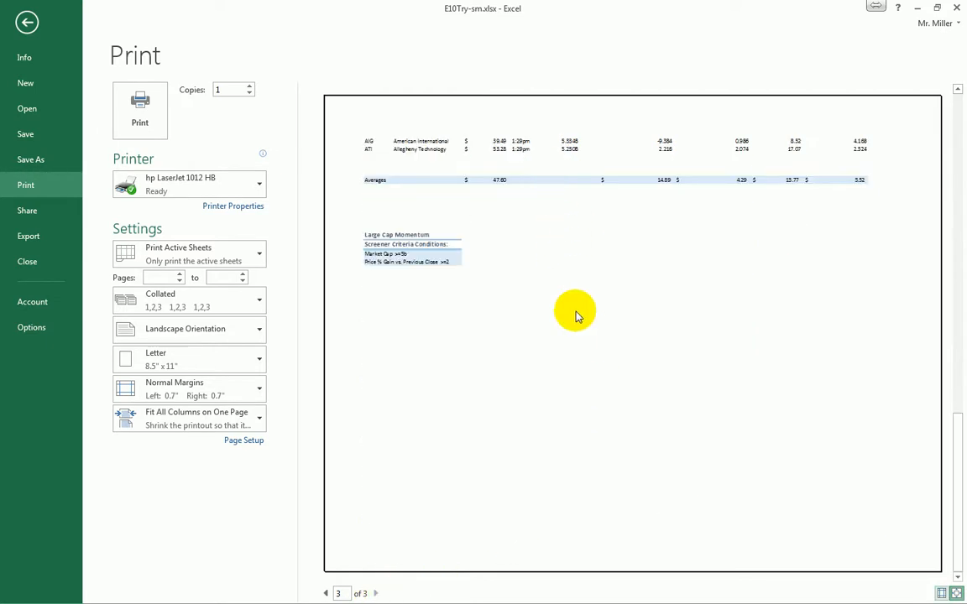
left_click(326, 593)
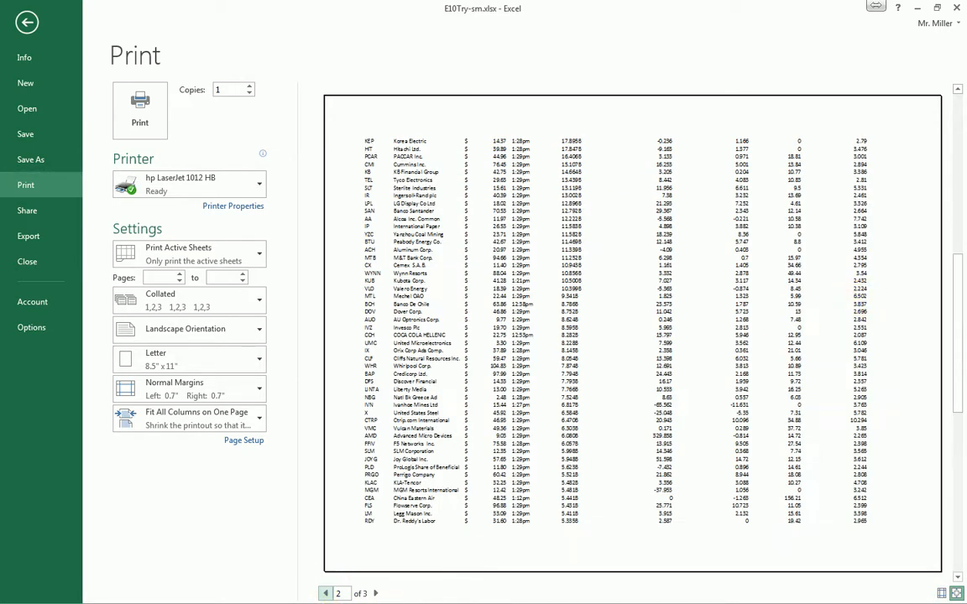
left_click(467, 245)
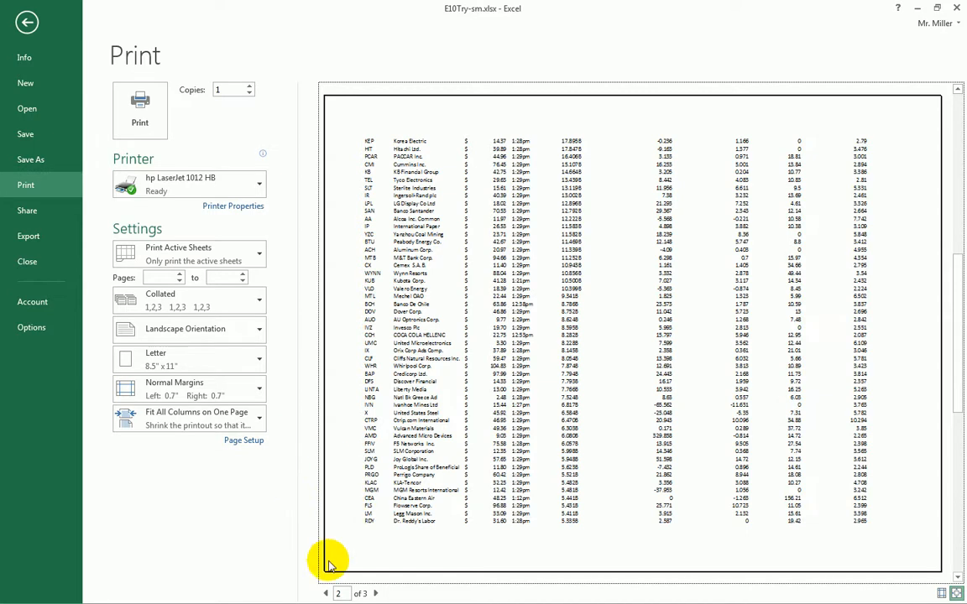
left_click(326, 593)
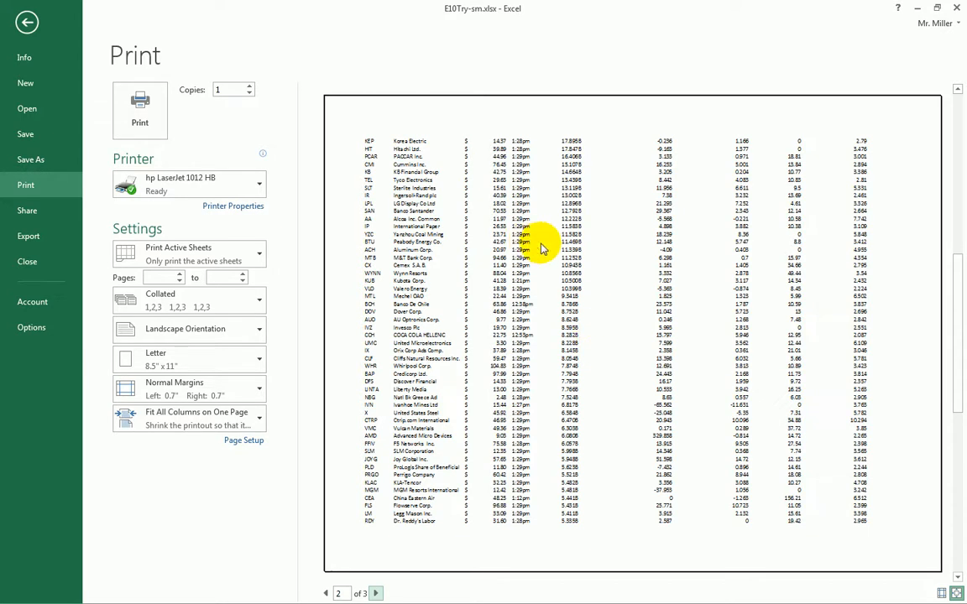
left_click(27, 24)
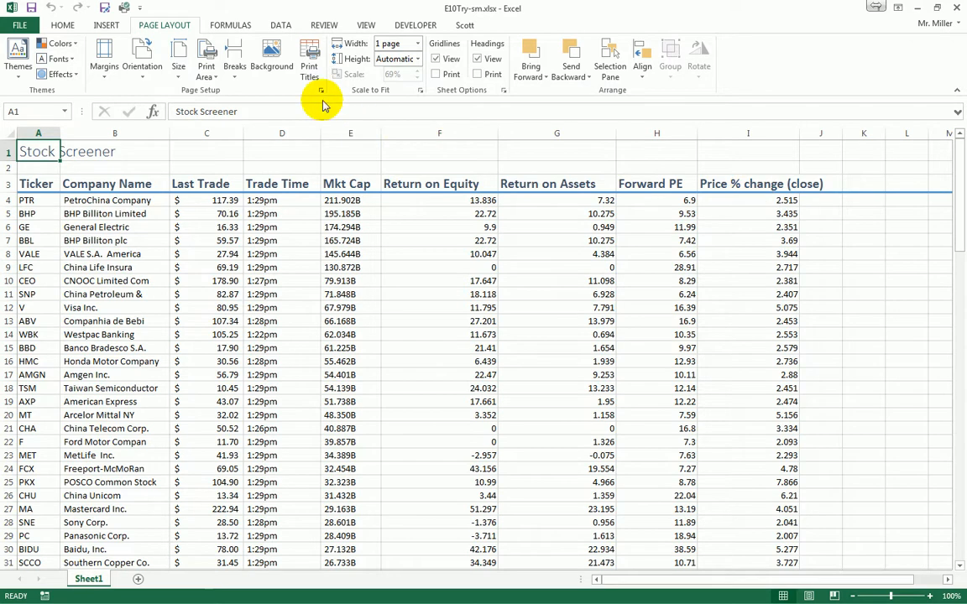
left_click(309, 71)
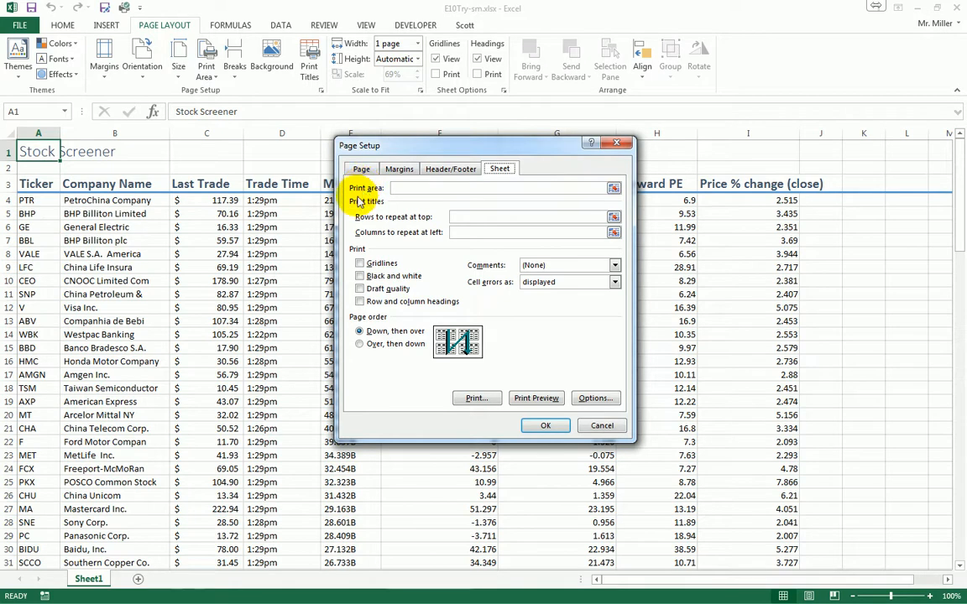
left_click(393, 188)
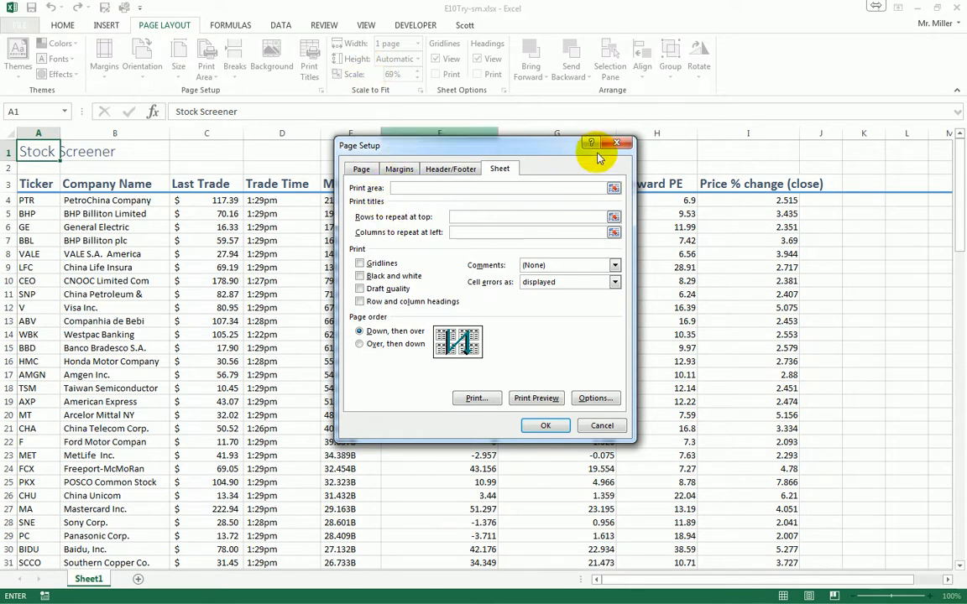
left_click(600, 426)
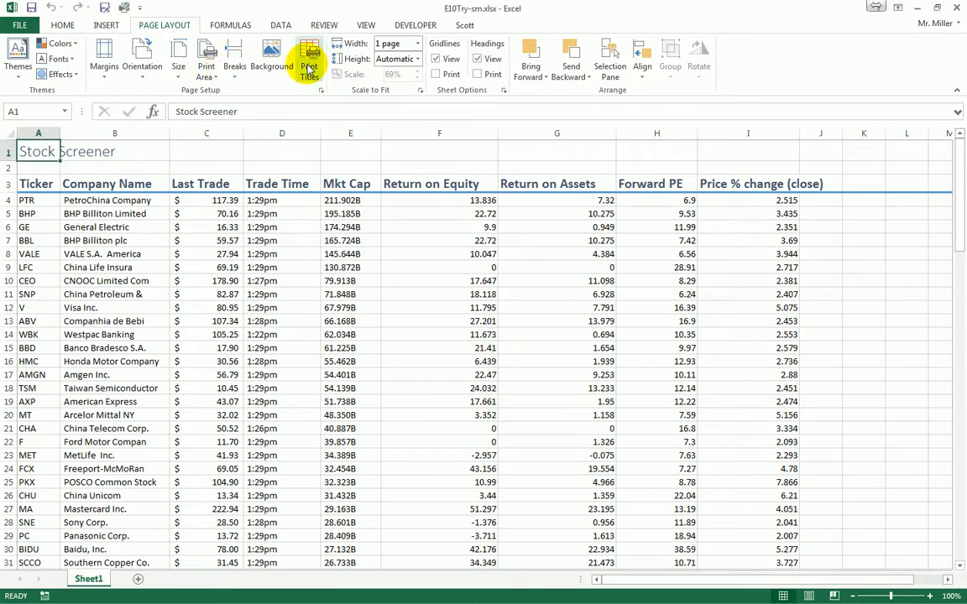
Set row 3 ($3:$3) as the print title row repeated at the top and check the headings on every page in print preview
left_click(309, 67)
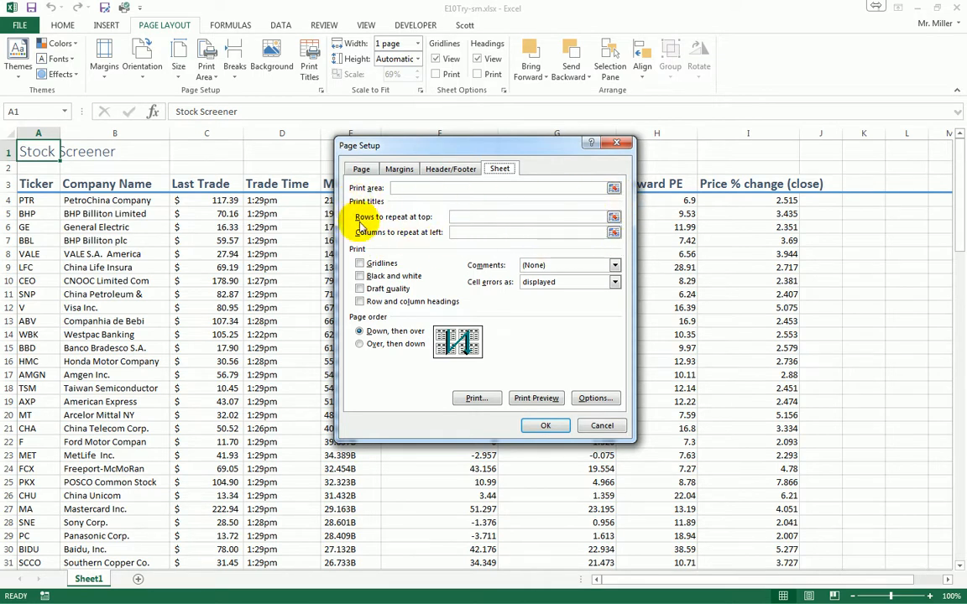
left_click_drag(419, 146, 367, 208)
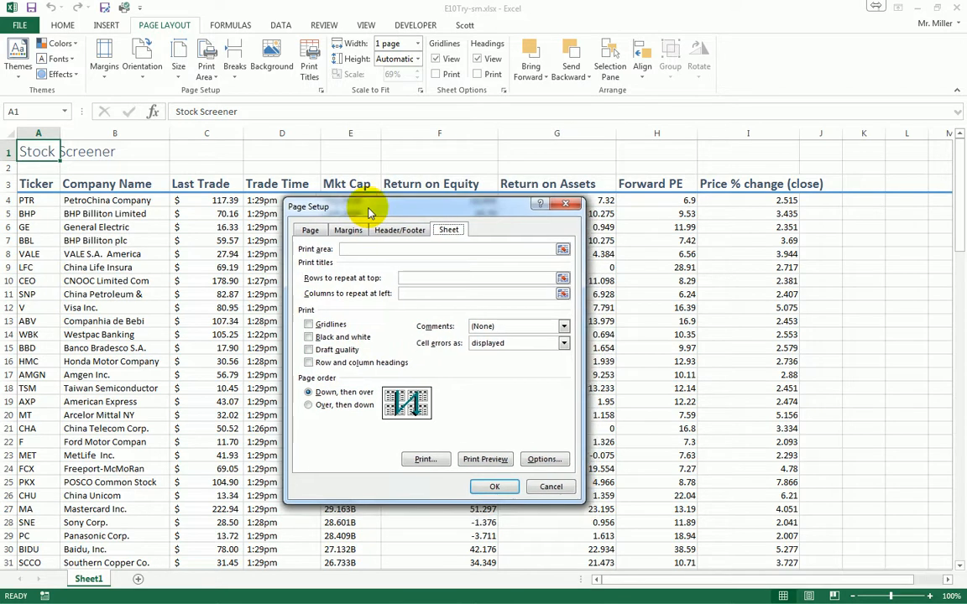
left_click(414, 280)
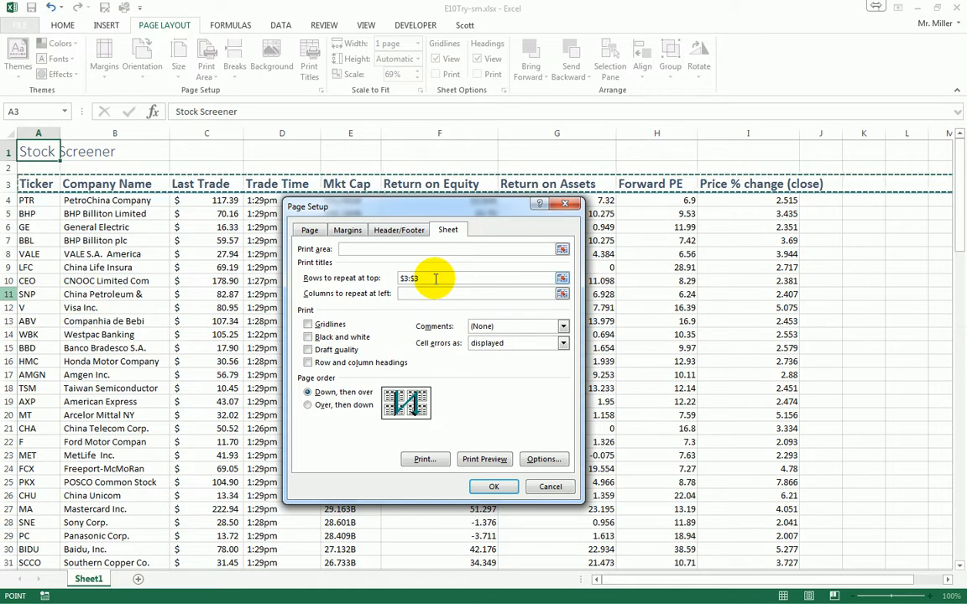
left_click_drag(445, 289, 409, 287)
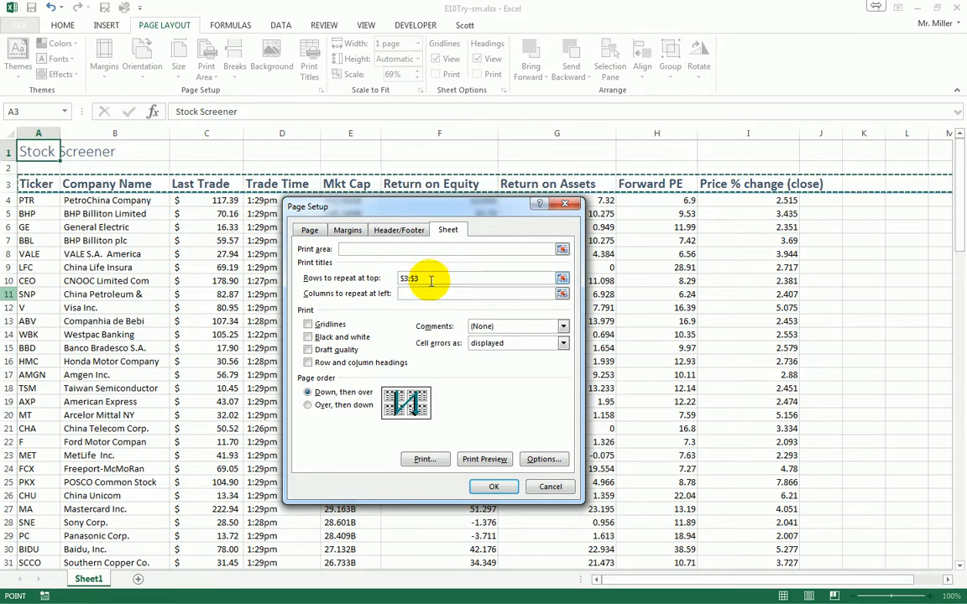
left_click(485, 460)
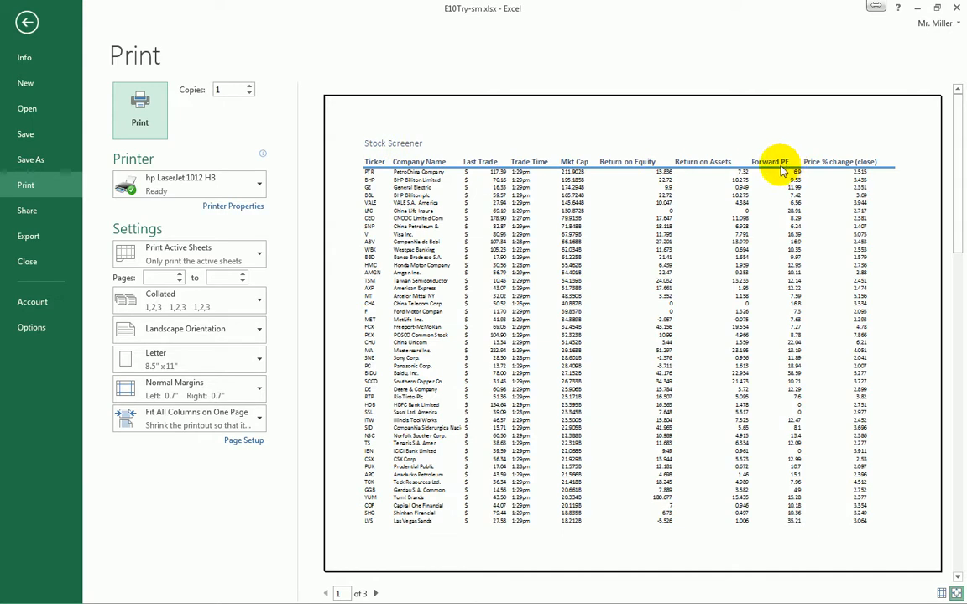
left_click(376, 595)
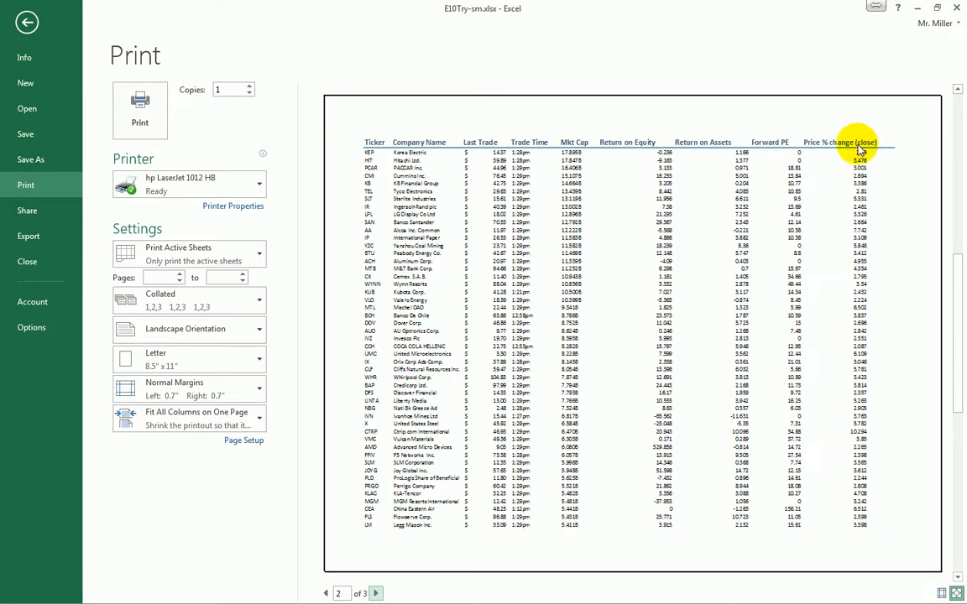
left_click(377, 594)
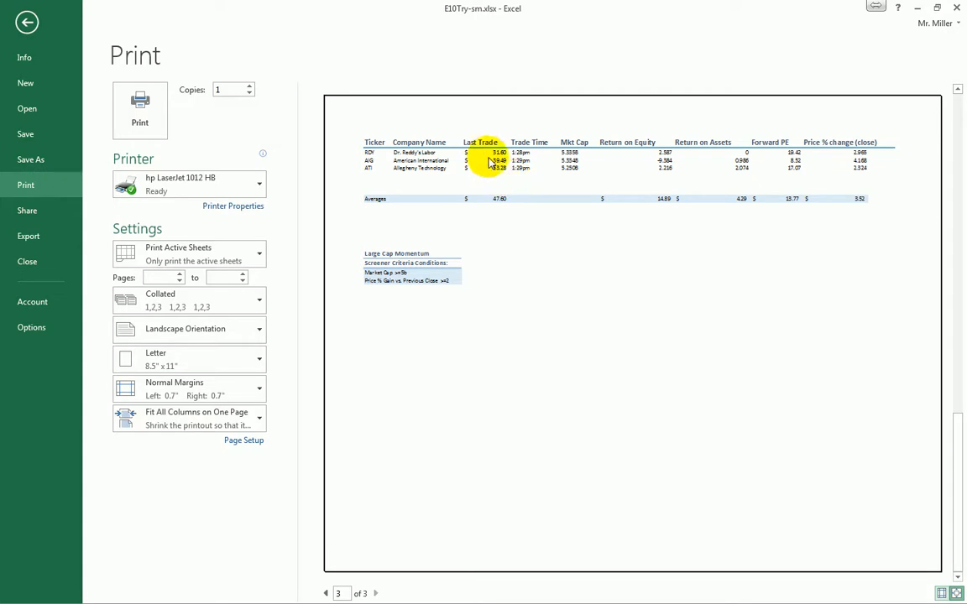
Return to the worksheet, review the rows-to-repeat print title setting, and check page 1 in the print preview
left_click(26, 21)
left_click(310, 66)
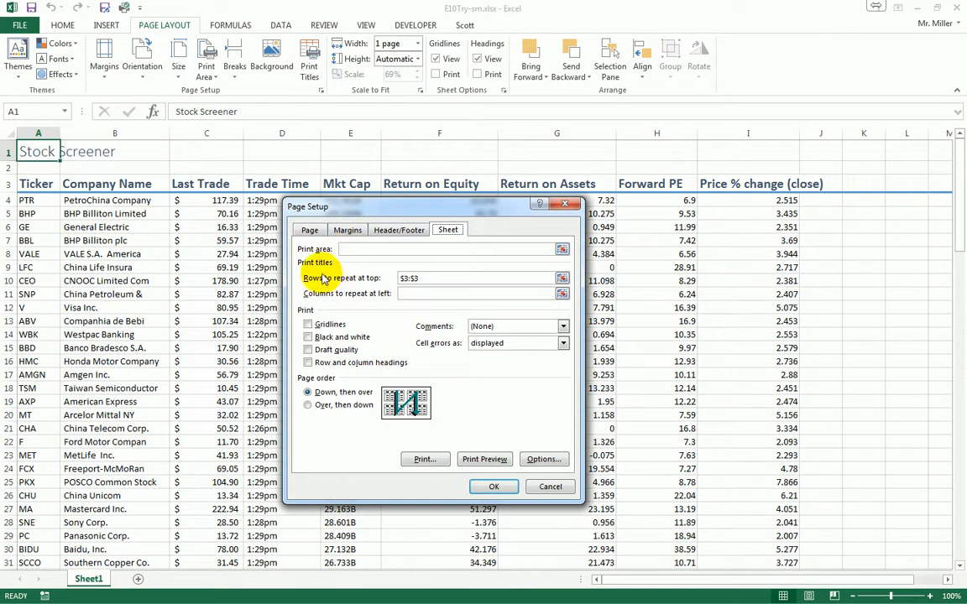
left_click(426, 279)
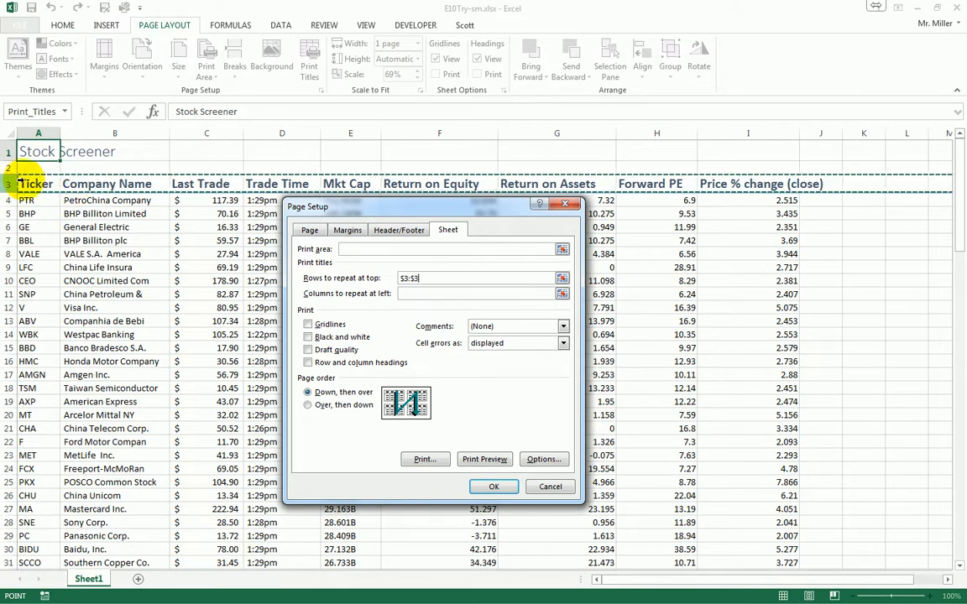
left_click(496, 486)
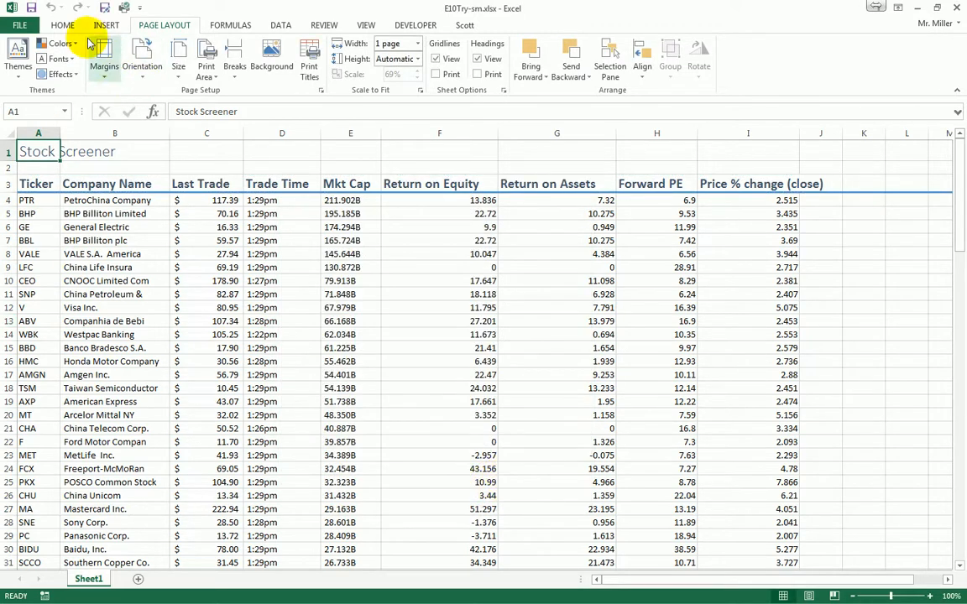
left_click(20, 25)
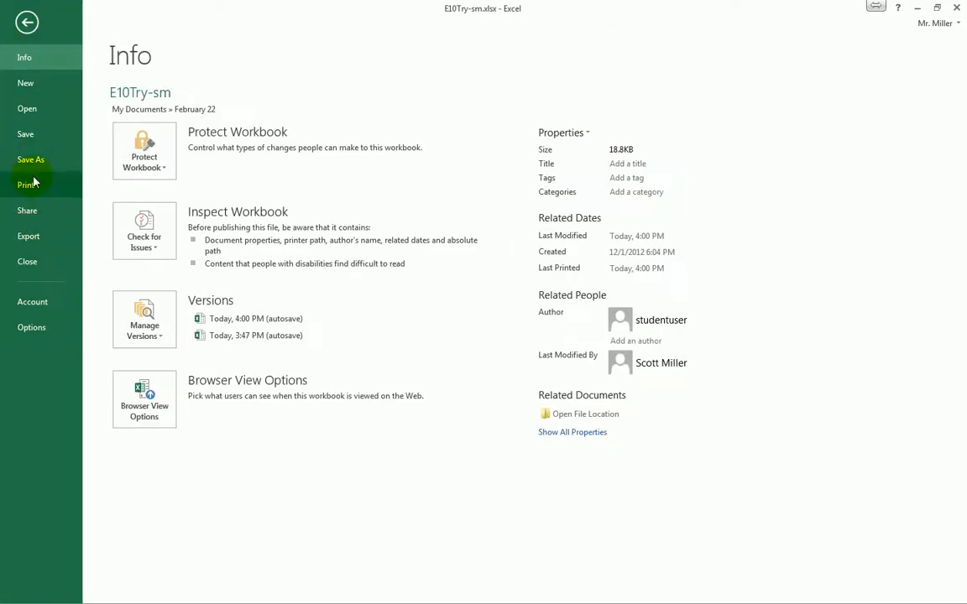
left_click(26, 185)
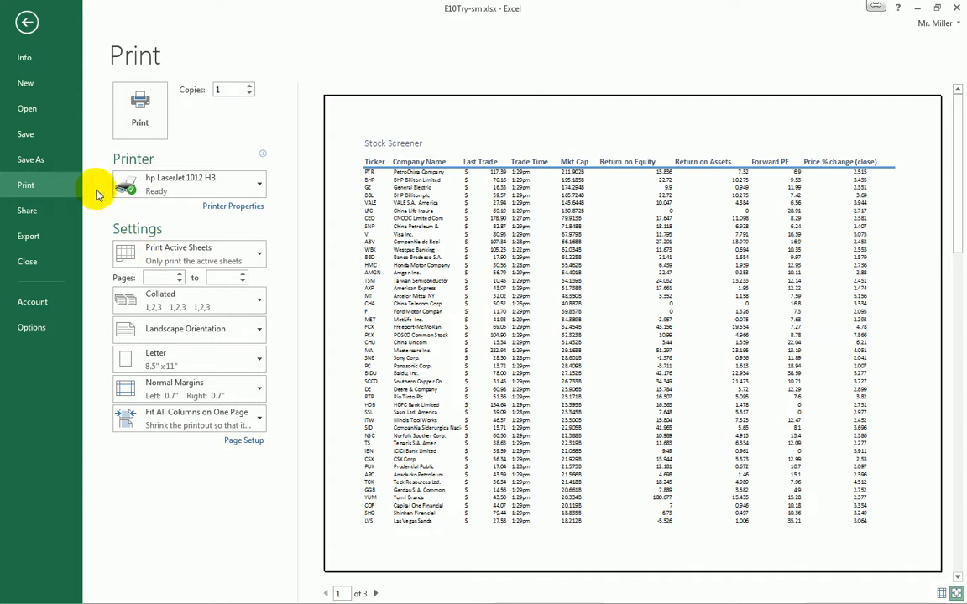
left_click(27, 21)
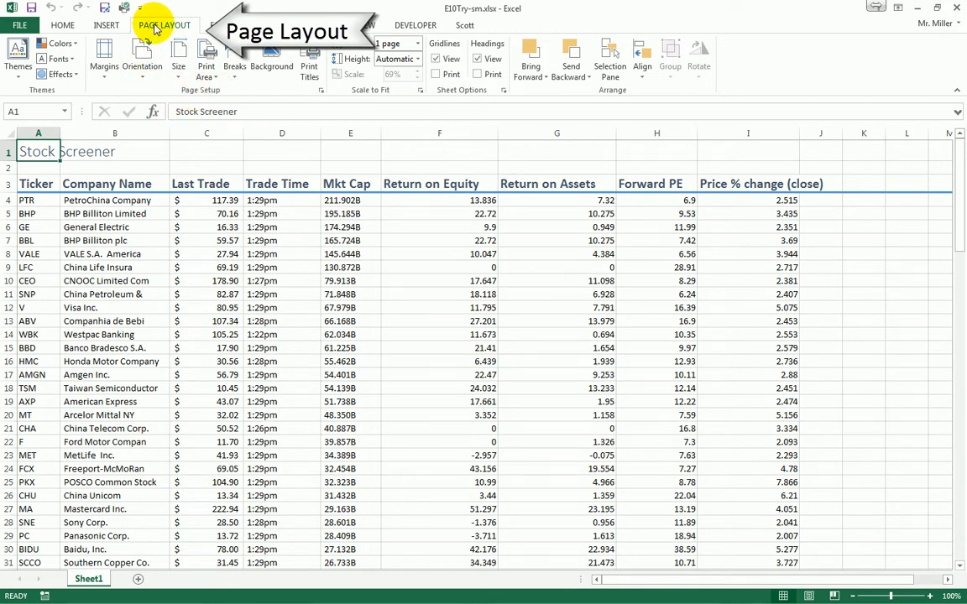
Center the printout horizontally and vertically on the page, check all three pages in print preview, and return to the worksheet
left_click(322, 91)
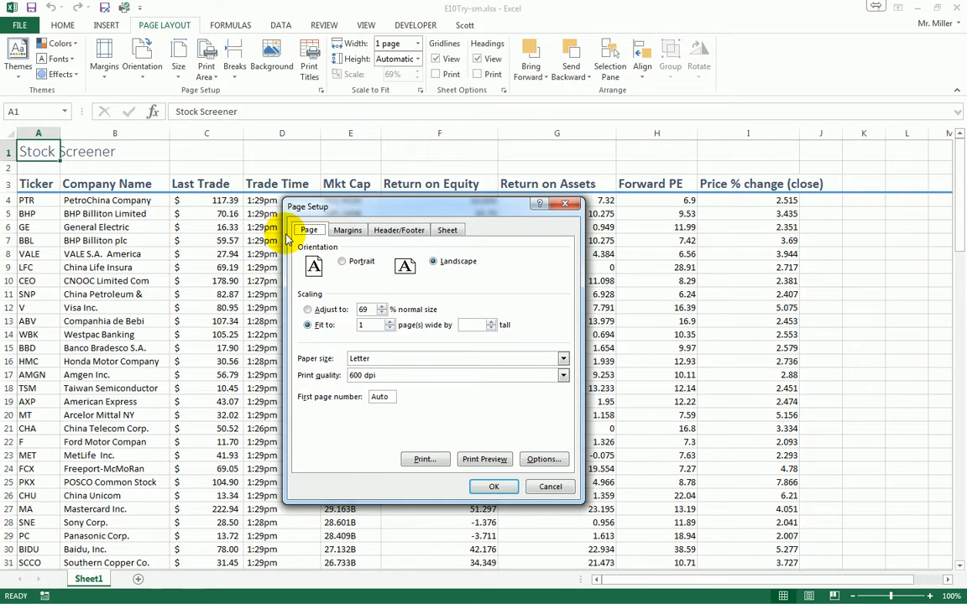
left_click(350, 231)
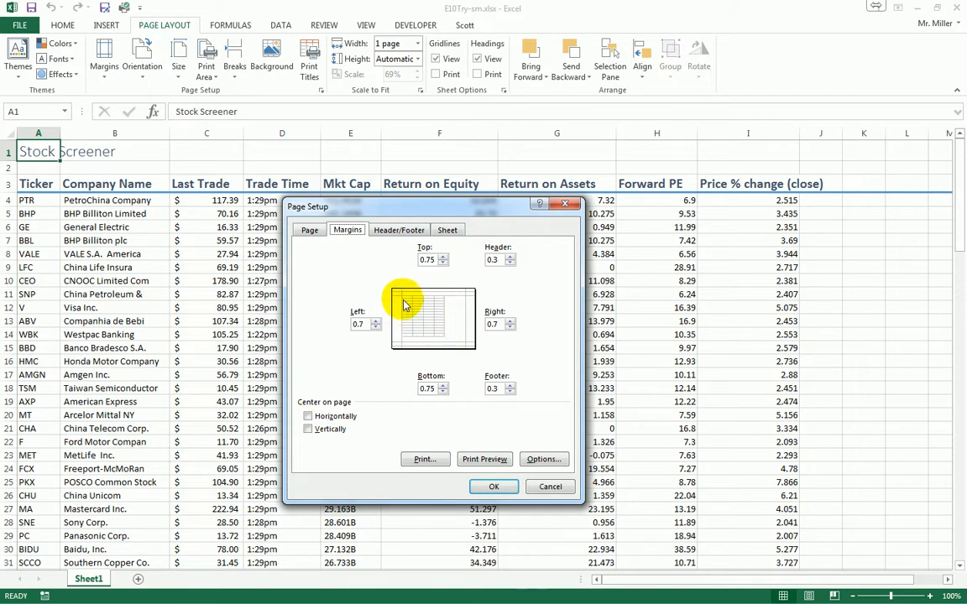
left_click(308, 417)
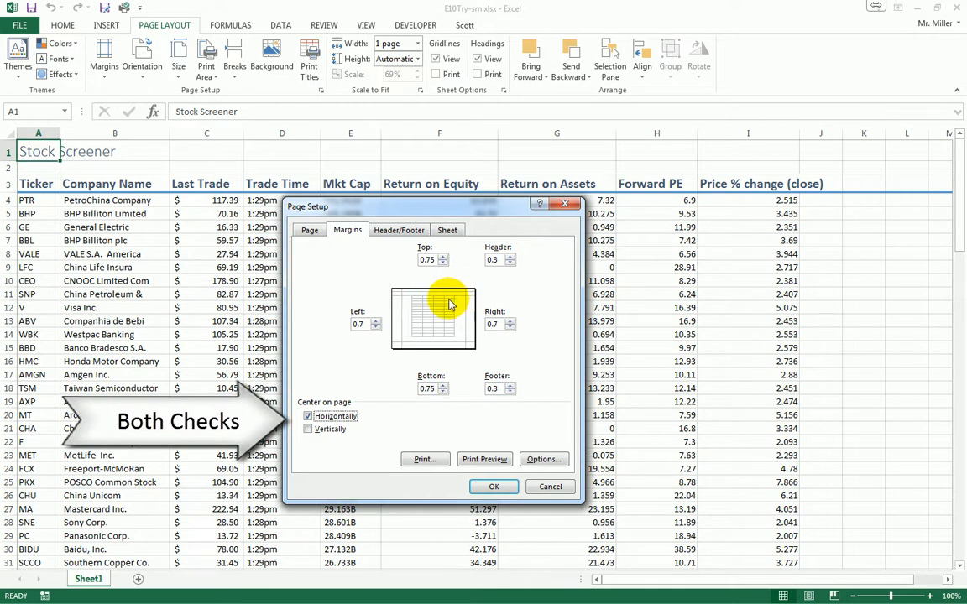
left_click(308, 429)
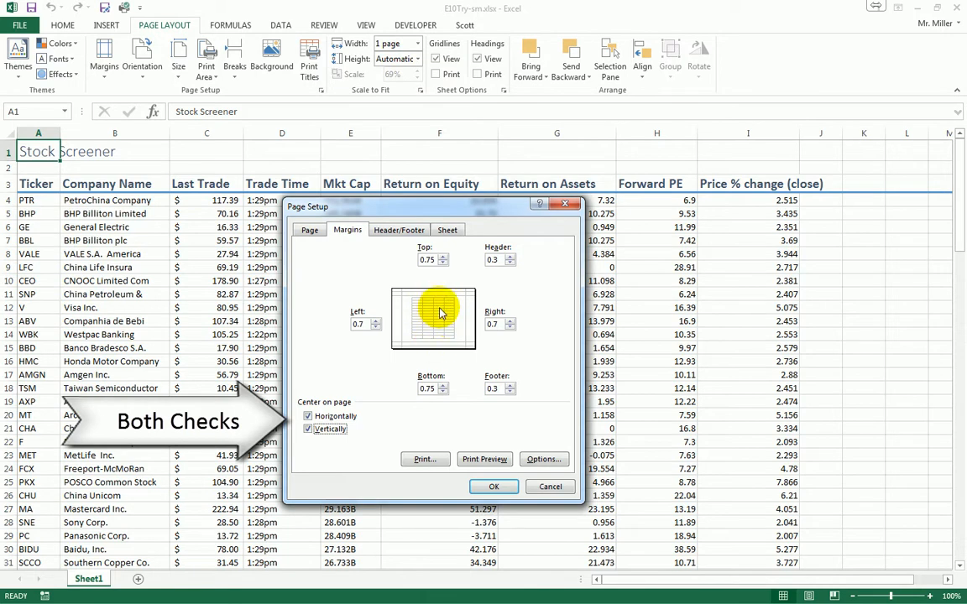
left_click(494, 462)
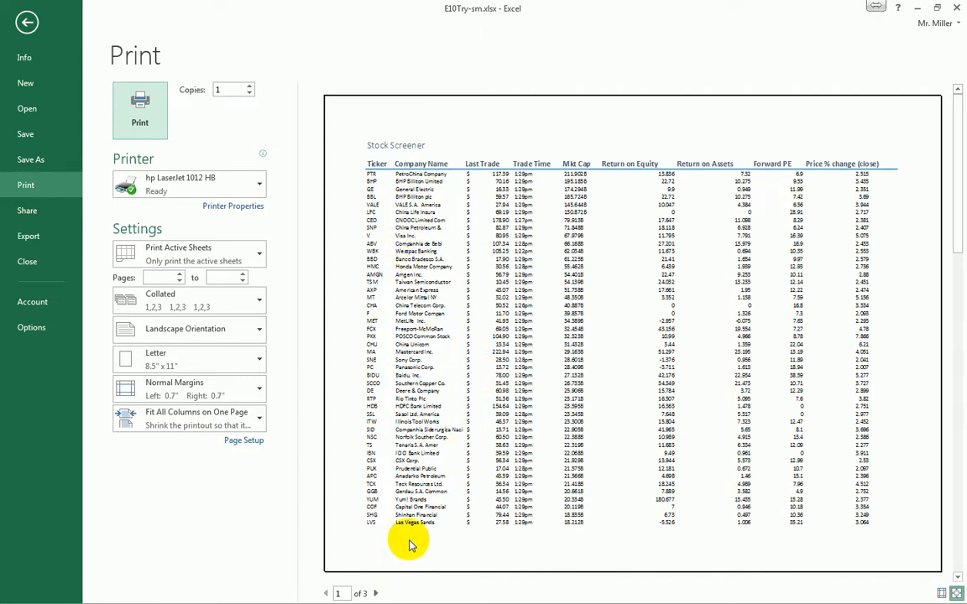
left_click(376, 593)
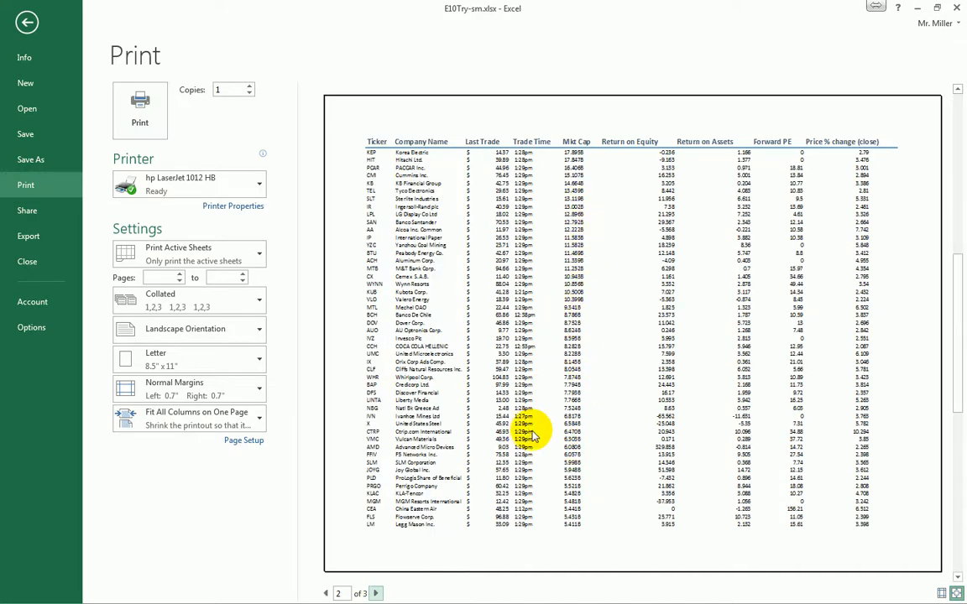
left_click(376, 593)
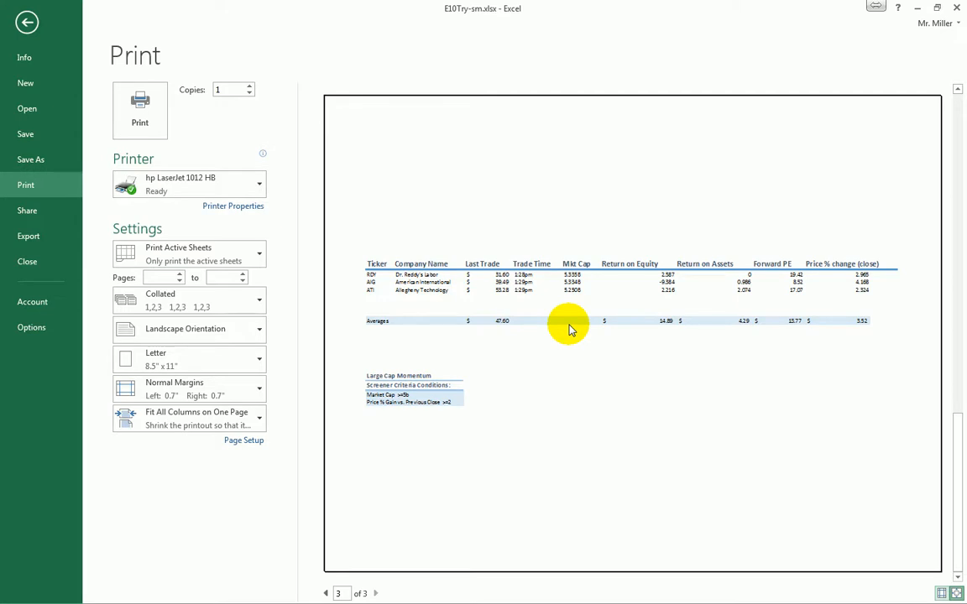
left_click(26, 22)
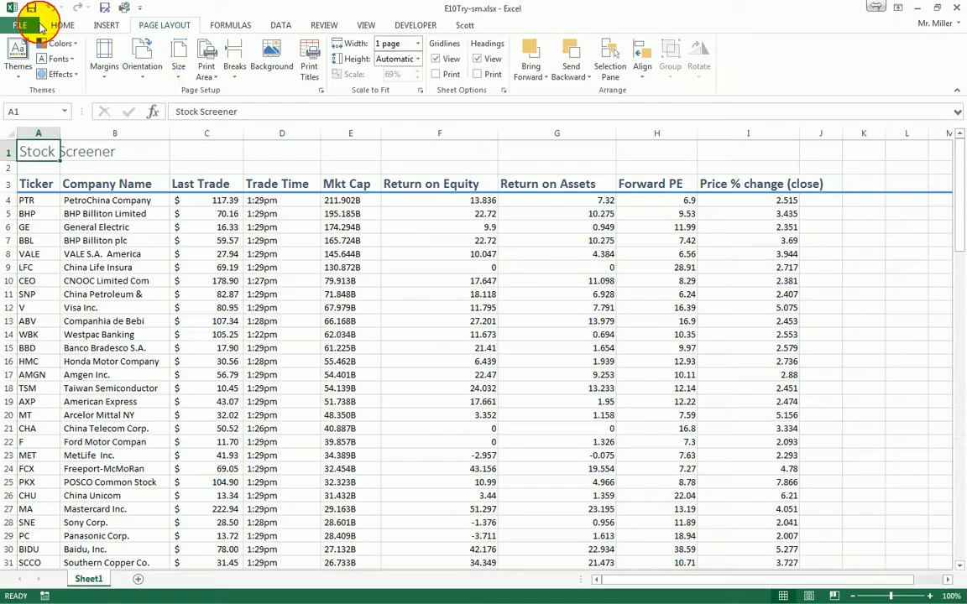
Review the horizontal and vertical page-centering options in the page setup margin settings
left_click(319, 92)
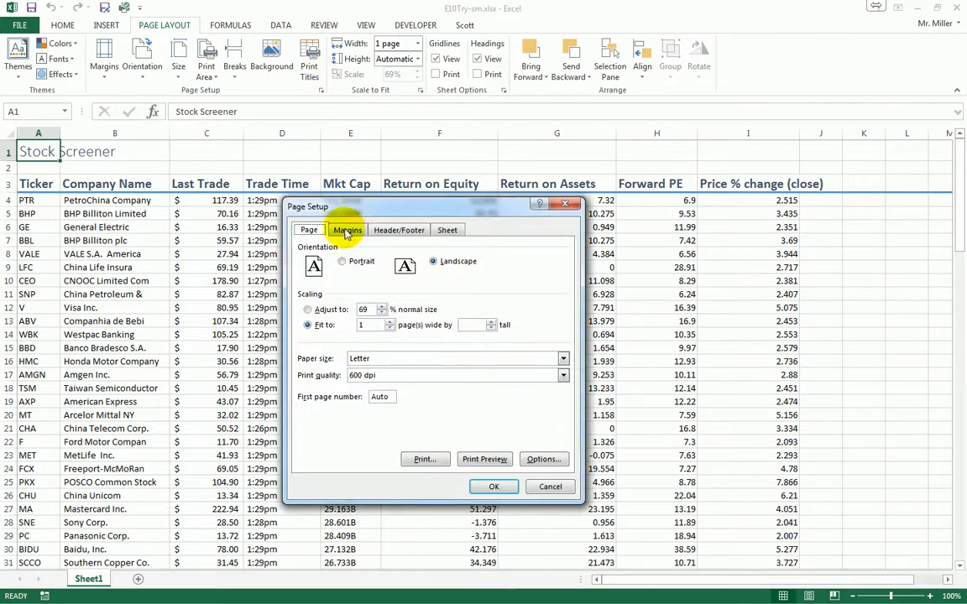
left_click(347, 233)
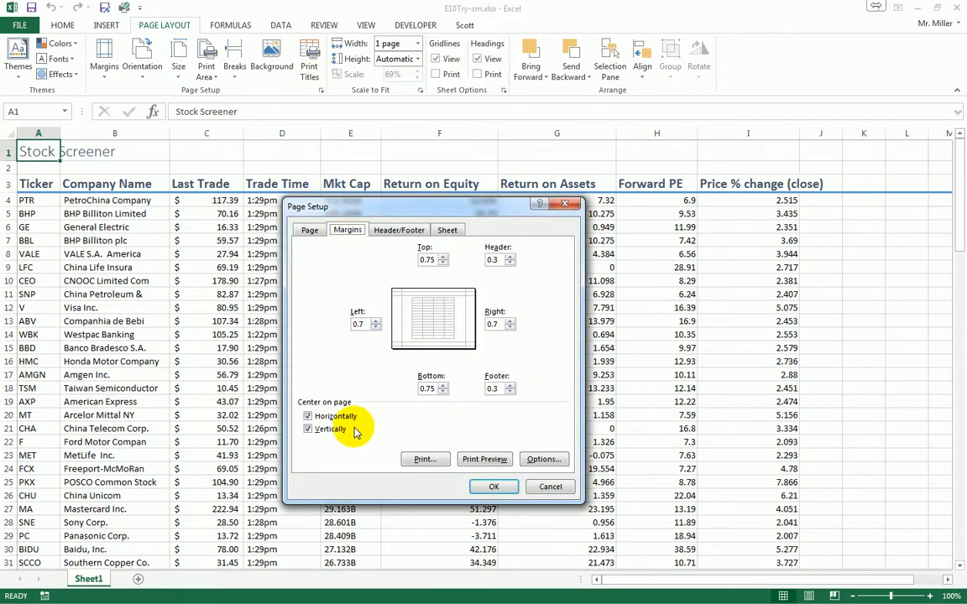
left_click(307, 429)
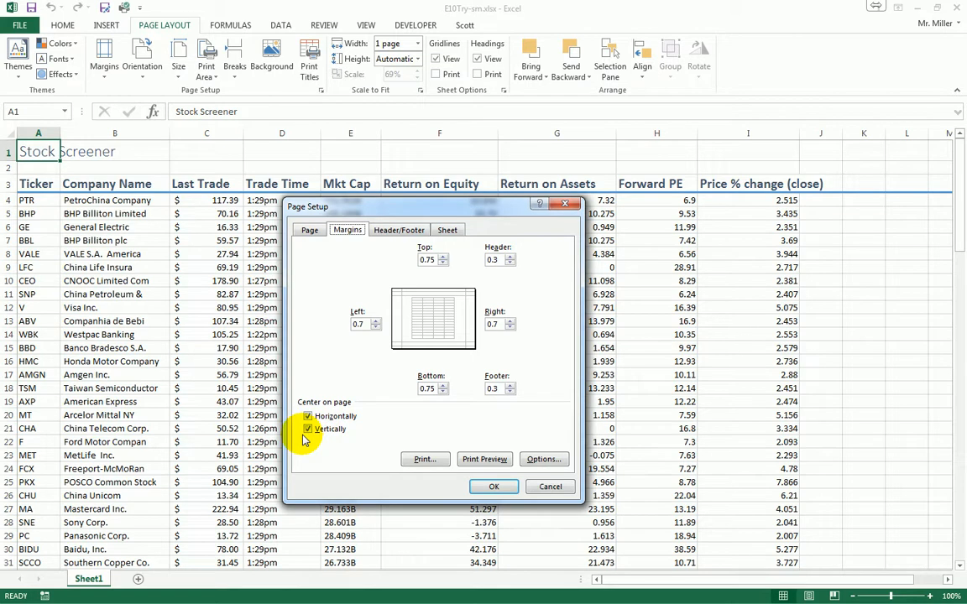
left_click(496, 488)
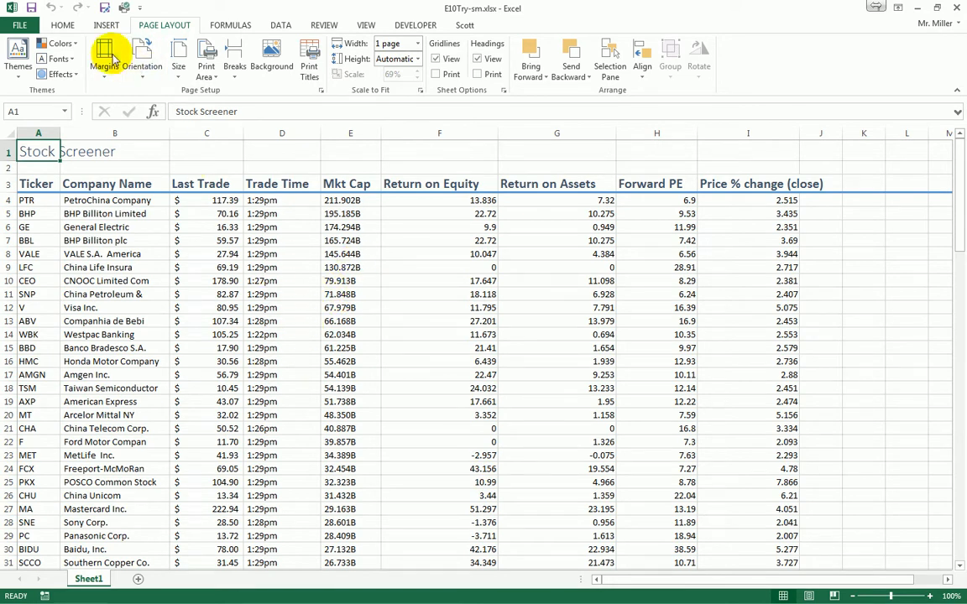
Save the E10Try-sm workbook and close it
left_click(28, 25)
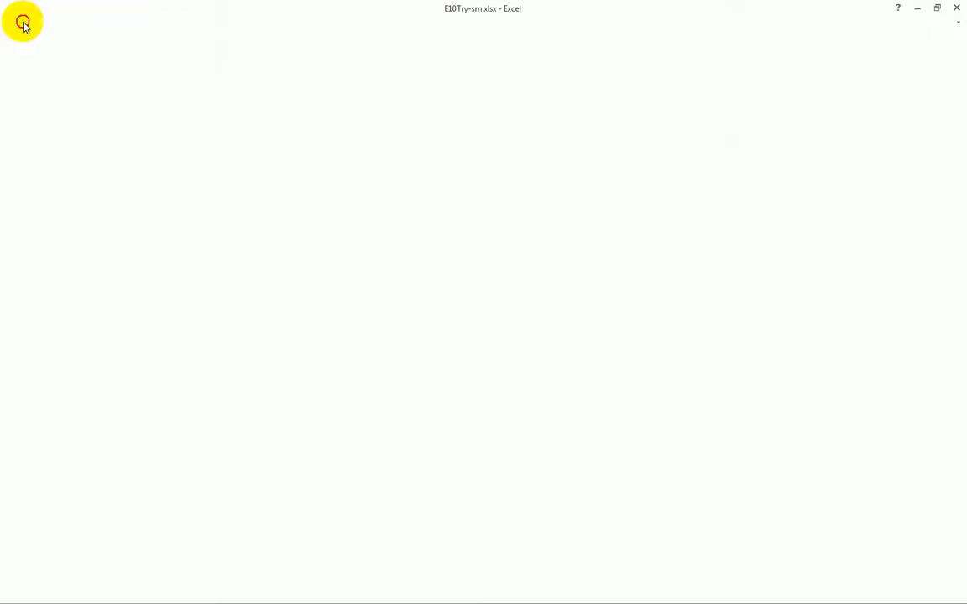
left_click(25, 137)
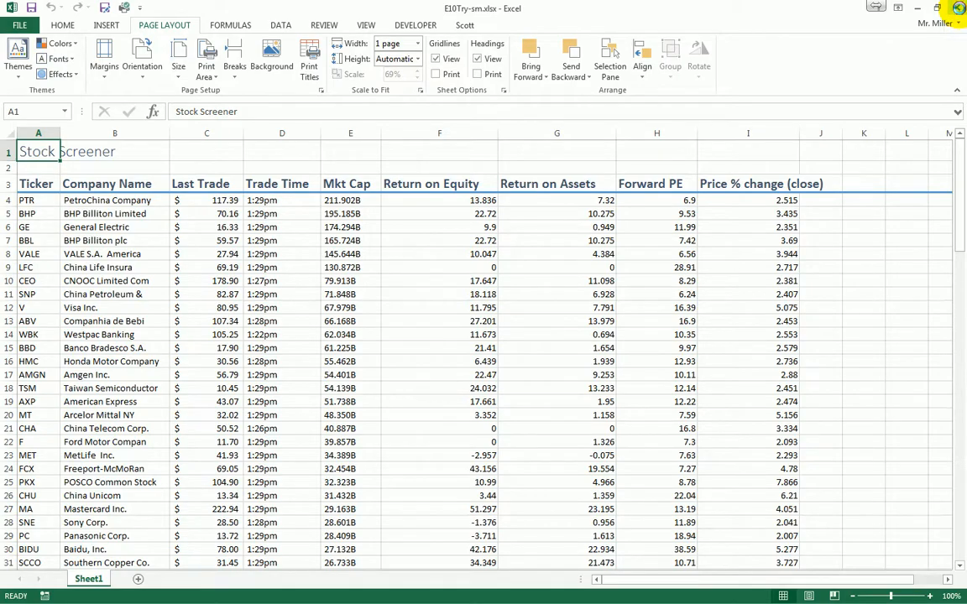
left_click(958, 8)
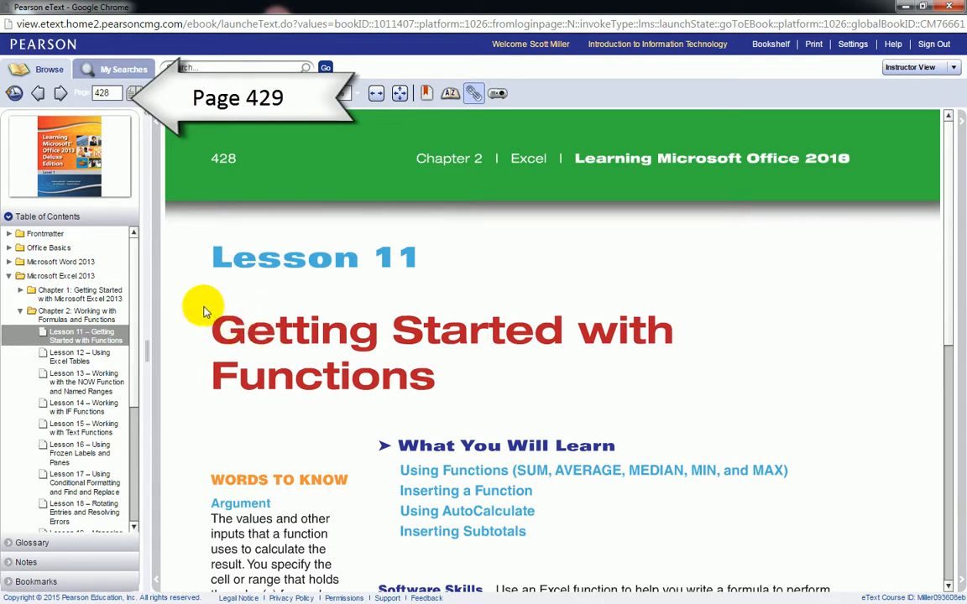
Go to page 429 of the Pearson eText and find the Try It exercise on using functions
left_click(112, 94)
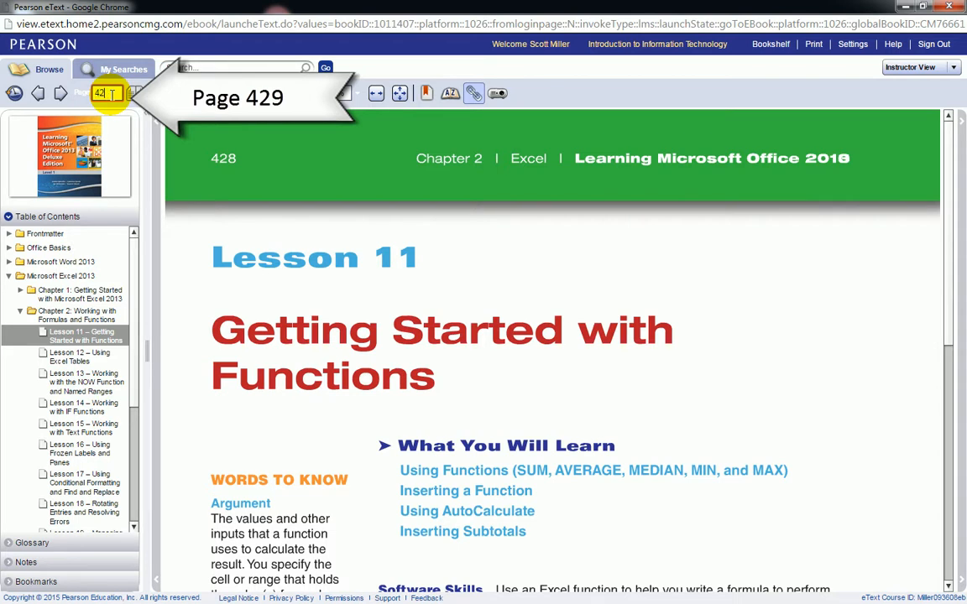
type("429")
key("Return")
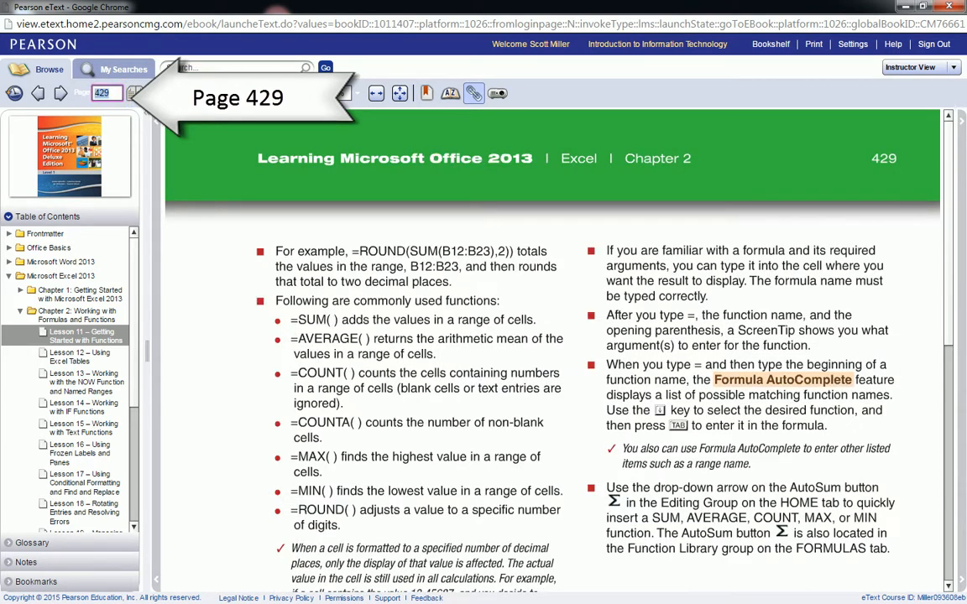
scroll(646, 327, "down", 3)
scroll(699, 347, "down", 6)
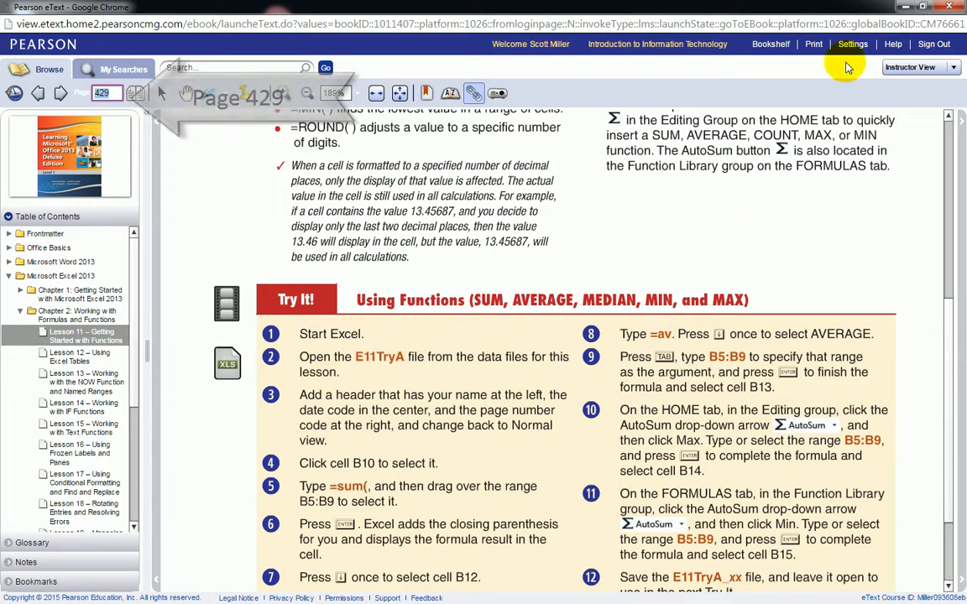
Switch to the ClassFiles folder, open E11TryA.xlsx from IIT > Excel Data Files > Chapter2, and enable editing
left_click(903, 11)
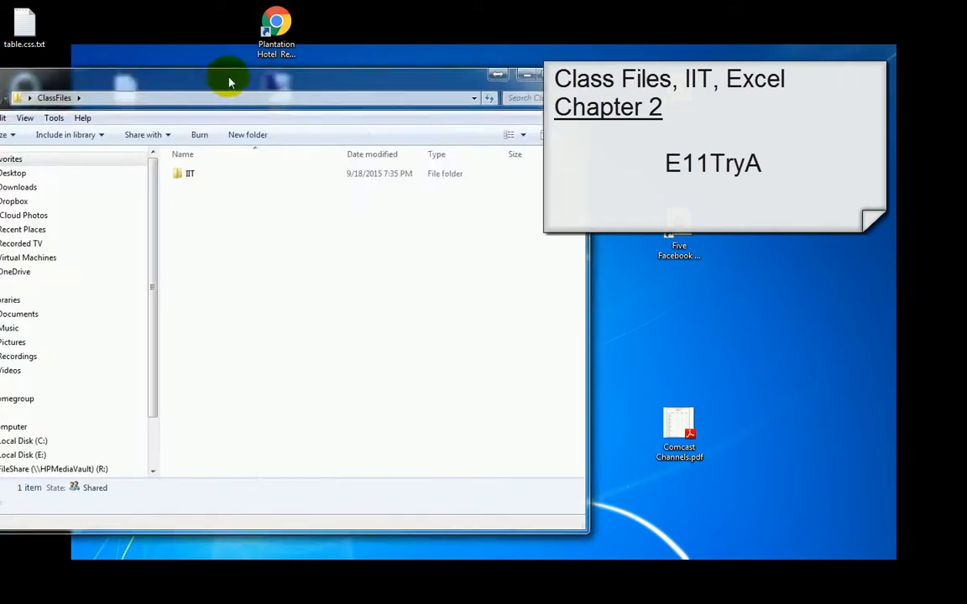
left_click_drag(231, 80, 425, 60)
double_click(384, 155)
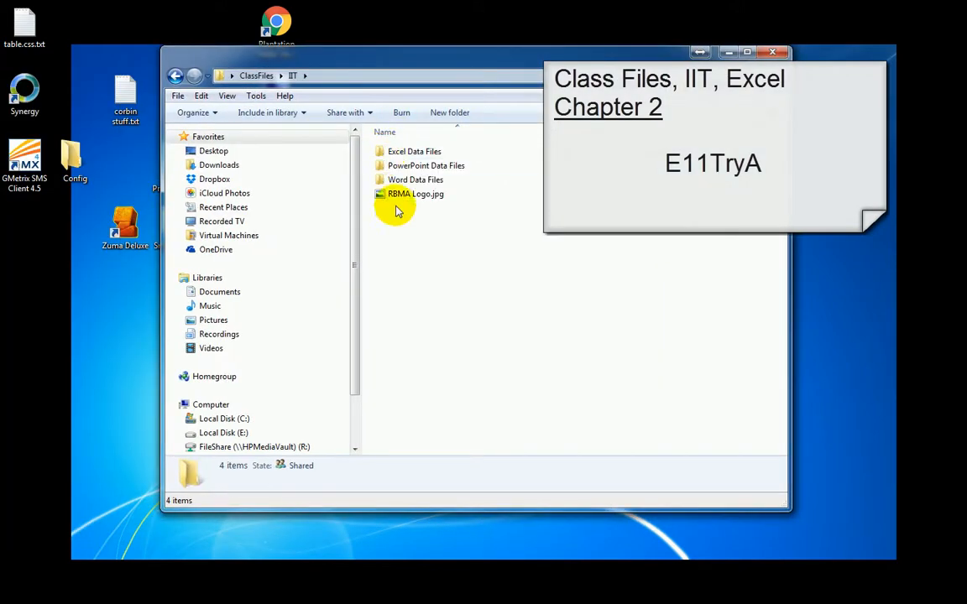
left_click(392, 155)
double_click(392, 155)
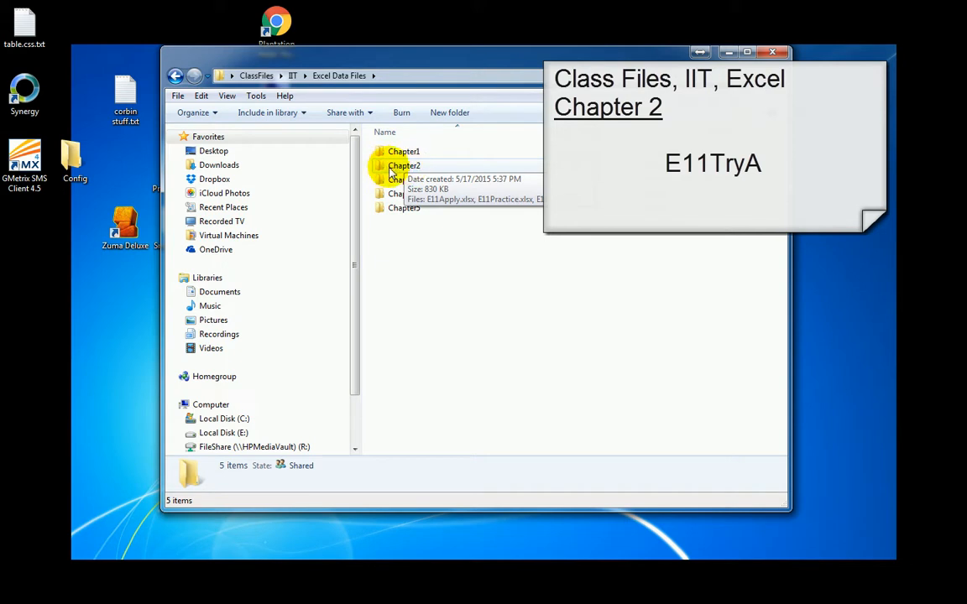
double_click(392, 167)
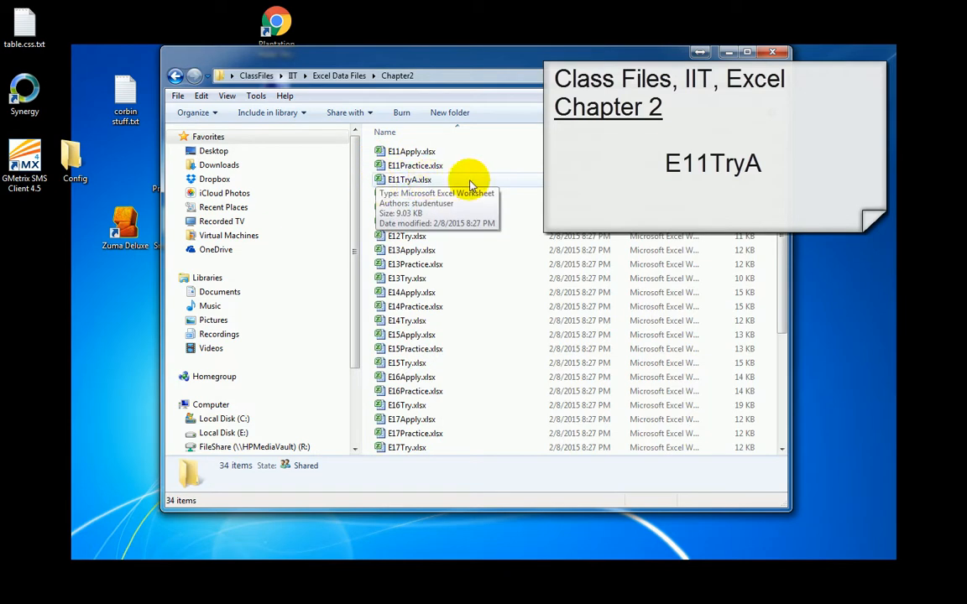
left_click(396, 182)
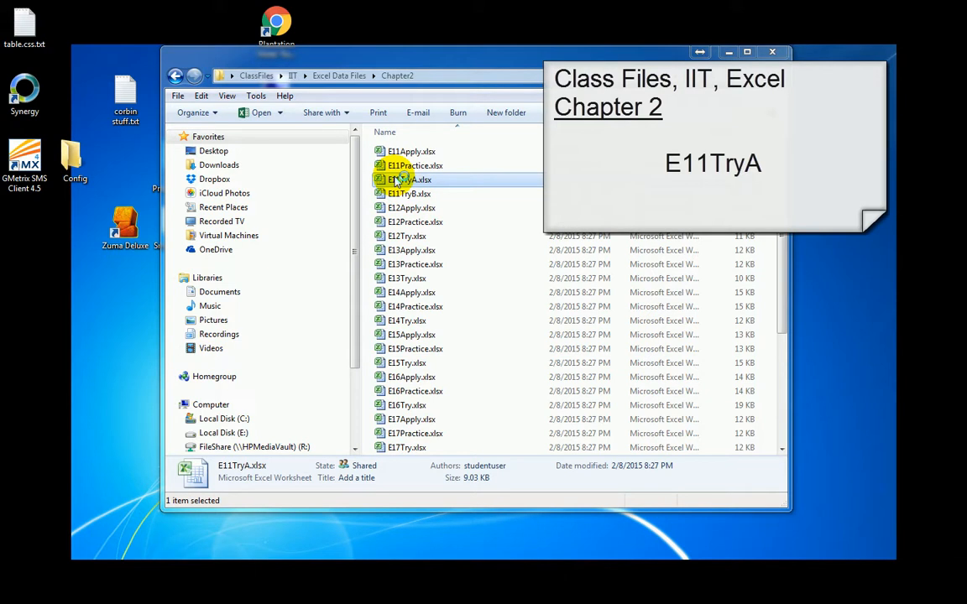
double_click(396, 182)
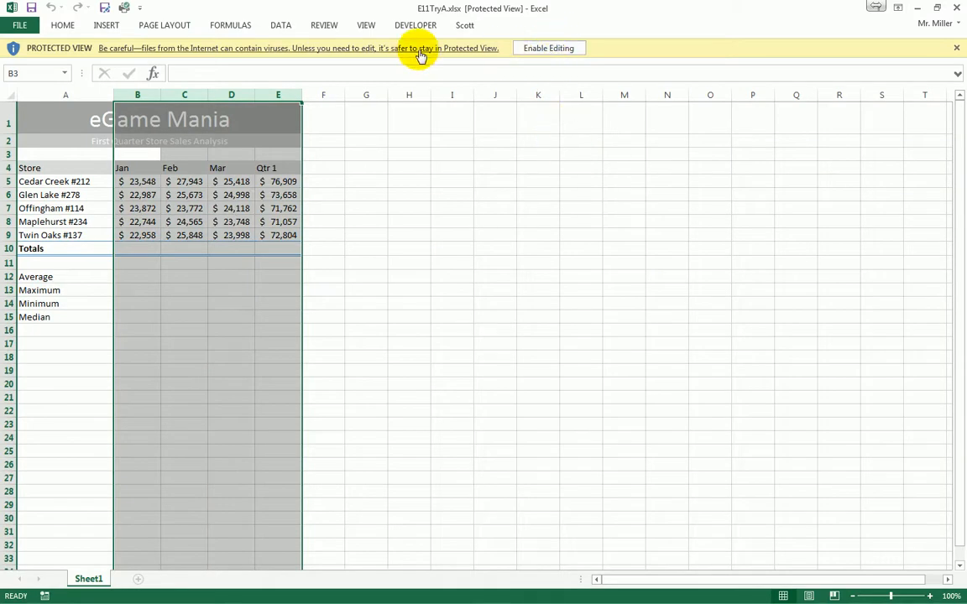
left_click(540, 50)
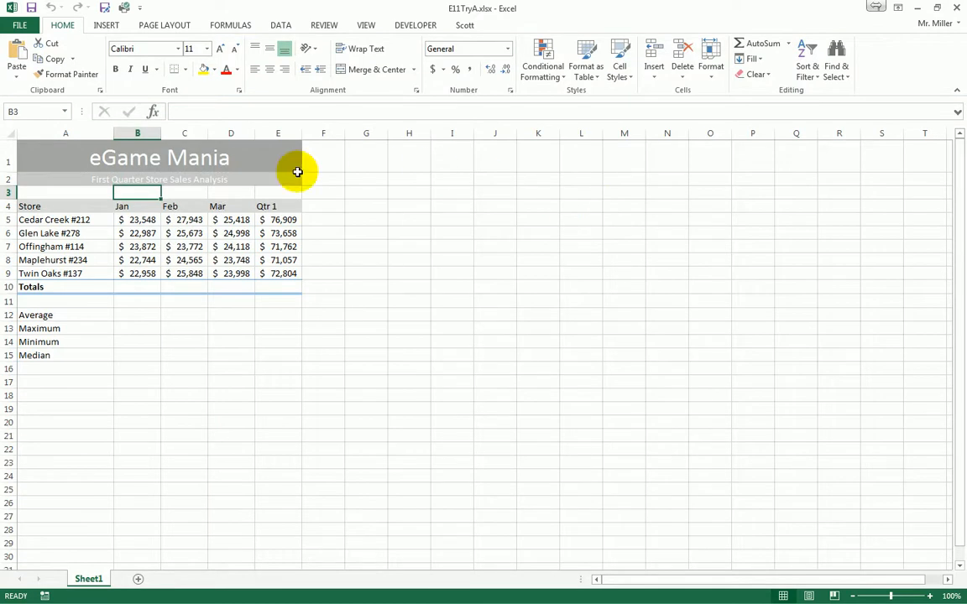
Save a copy of the workbook as E11TryA-sm.xlsx in the February 22 folder
left_click(14, 26)
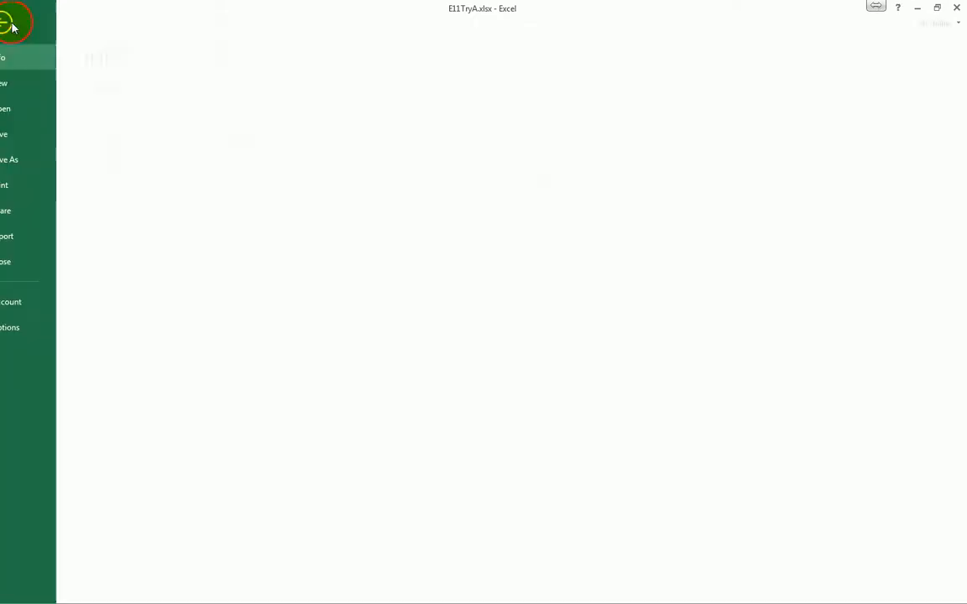
left_click(23, 164)
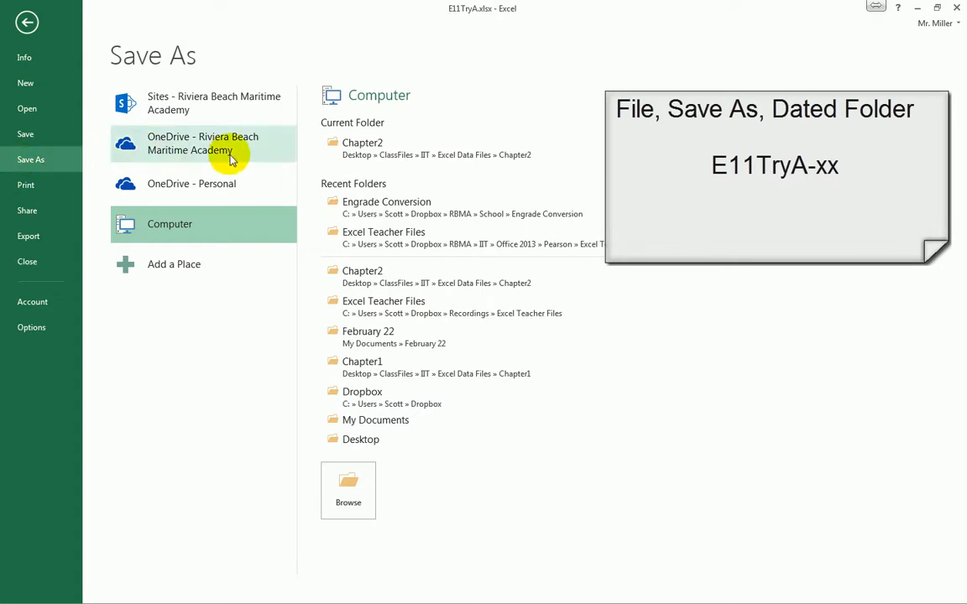
left_click(362, 344)
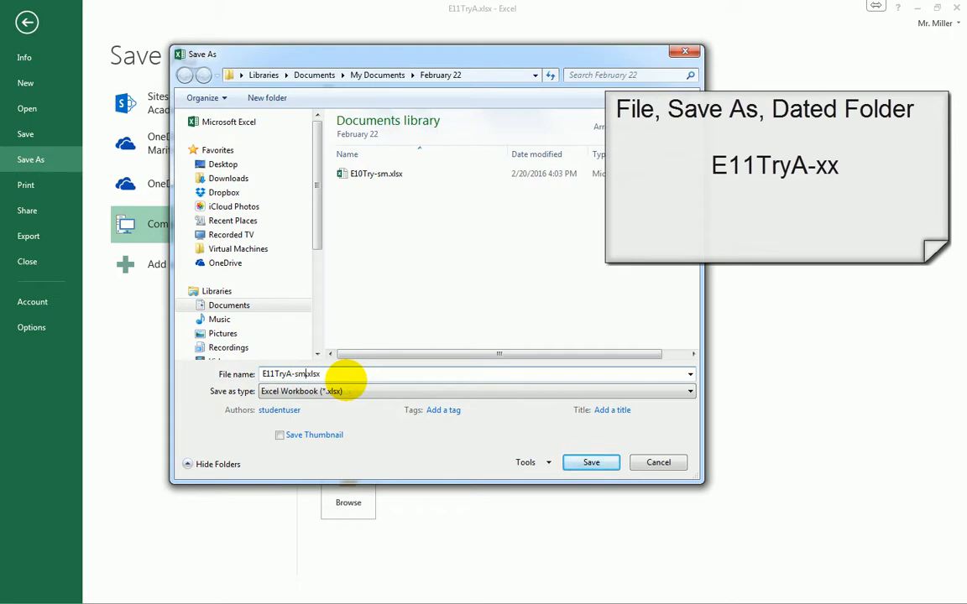
key("Return")
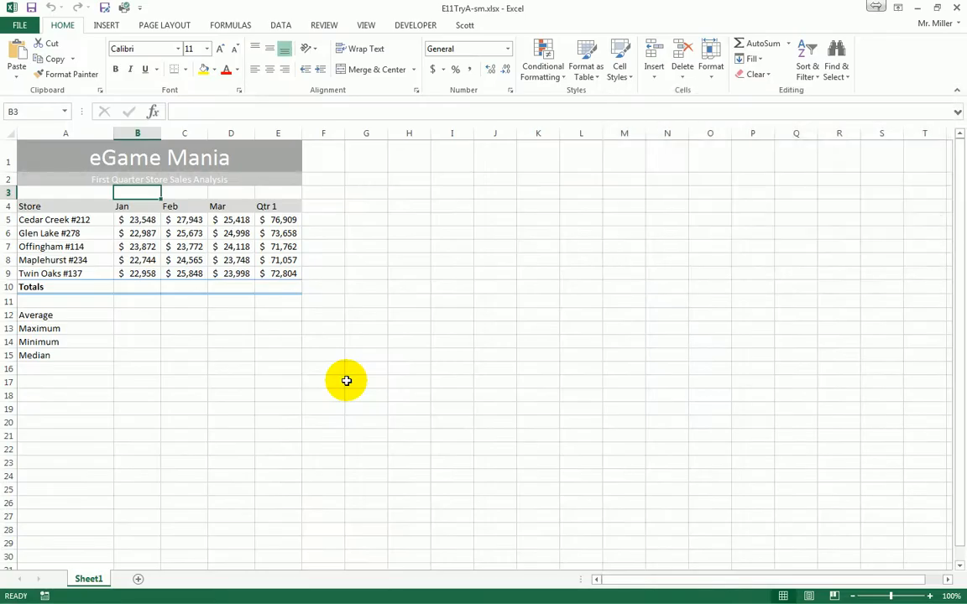
Total the January sales in B10 with AutoSum over B5:B9 and autofit column B
left_click(135, 288)
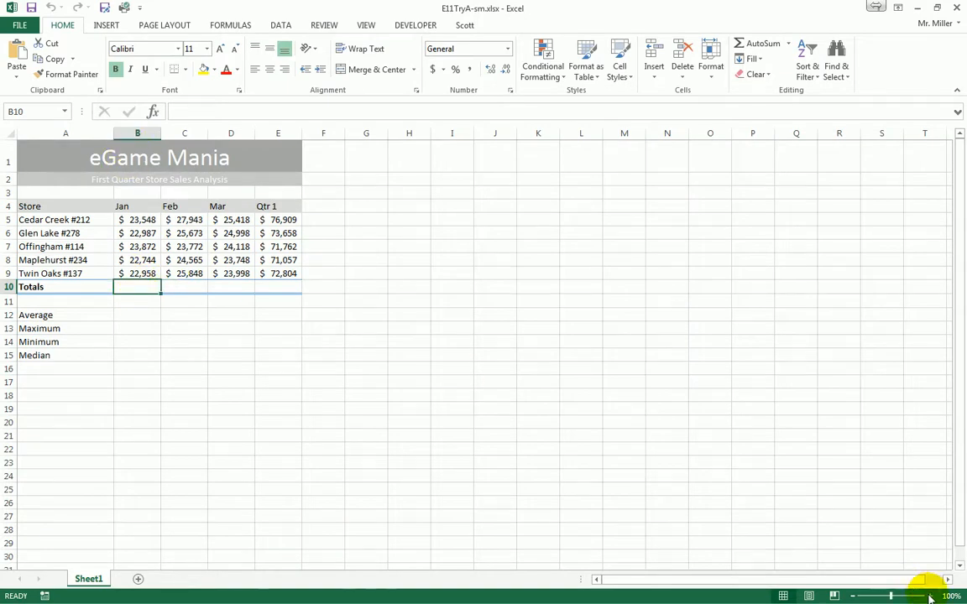
left_click(930, 596)
left_click(929, 596)
left_click(930, 595)
left_click(930, 596)
left_click(930, 596)
left_click(930, 596)
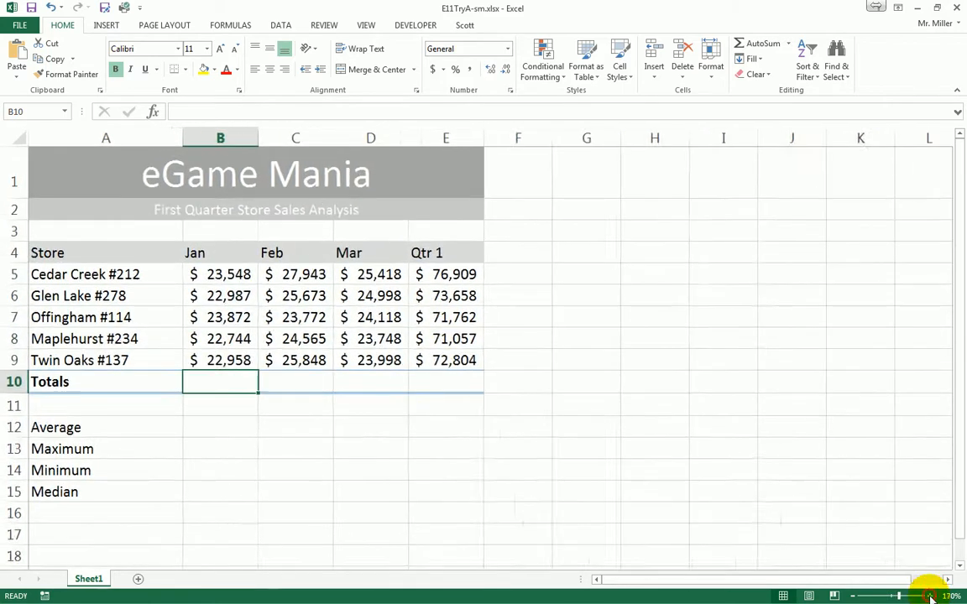
left_click(930, 596)
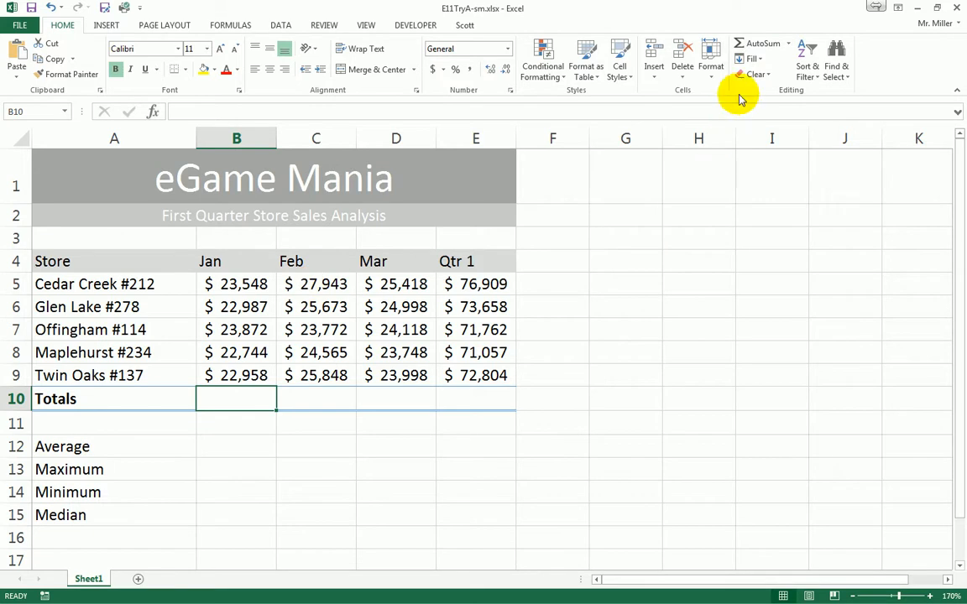
left_click(758, 46)
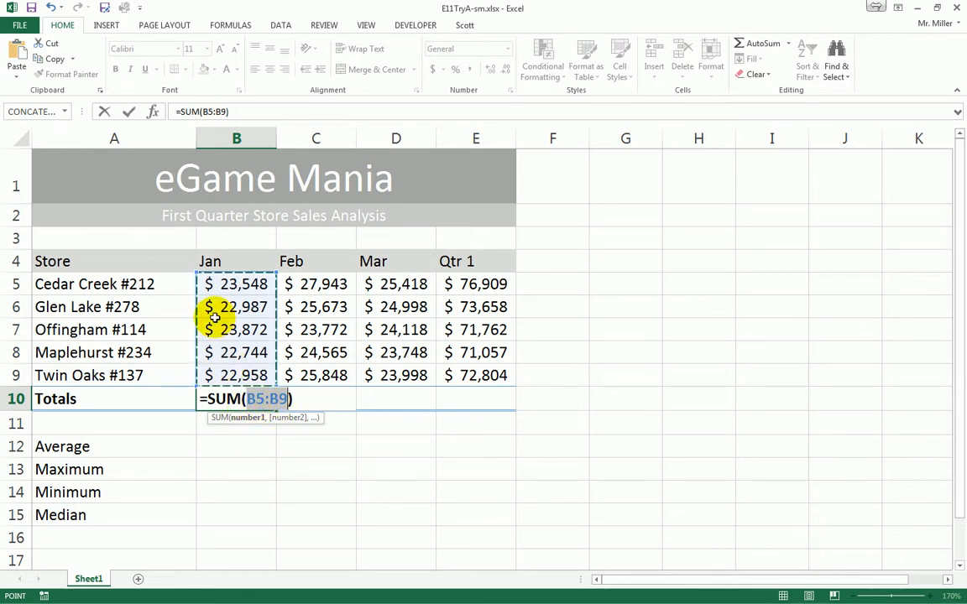
key("Return")
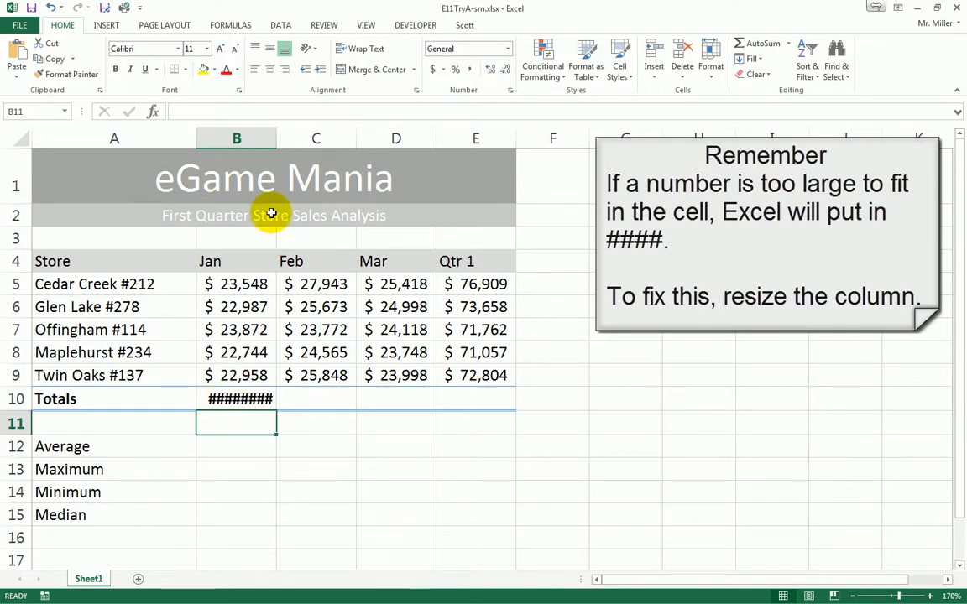
double_click(276, 138)
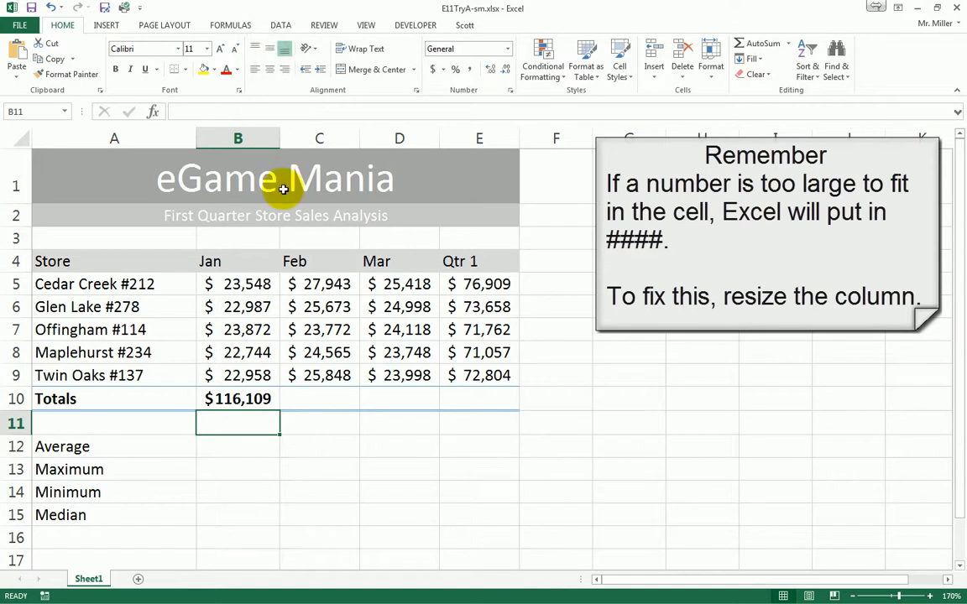
left_click(241, 400)
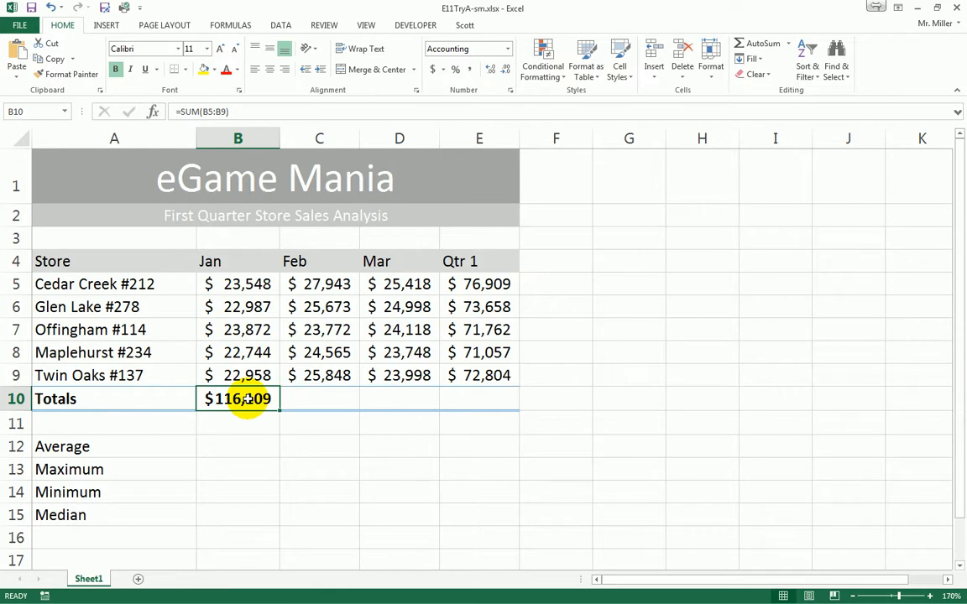
Total the February sales in C10 with AutoSum over C5:C9 and autofit column C
left_click(317, 399)
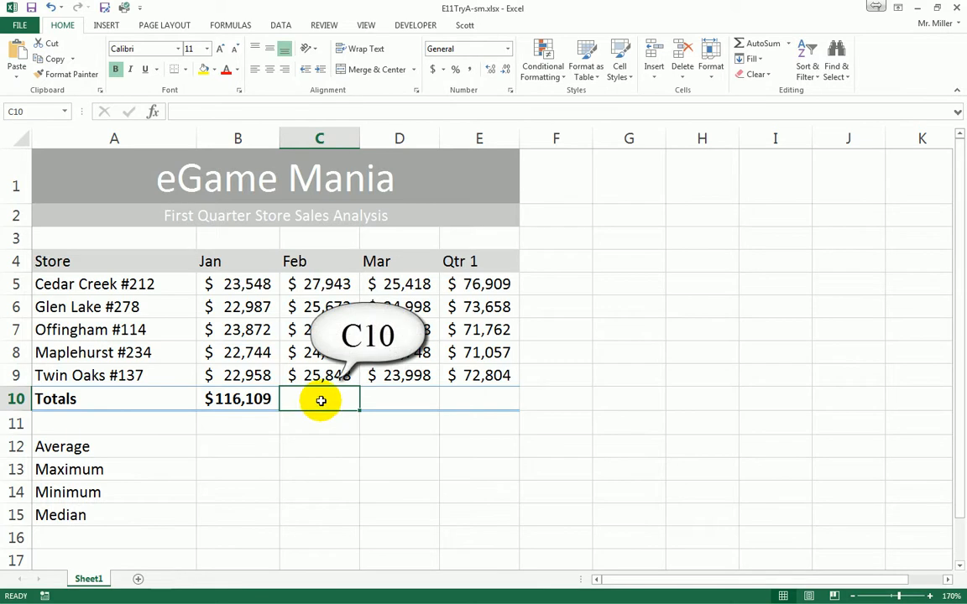
left_click(751, 43)
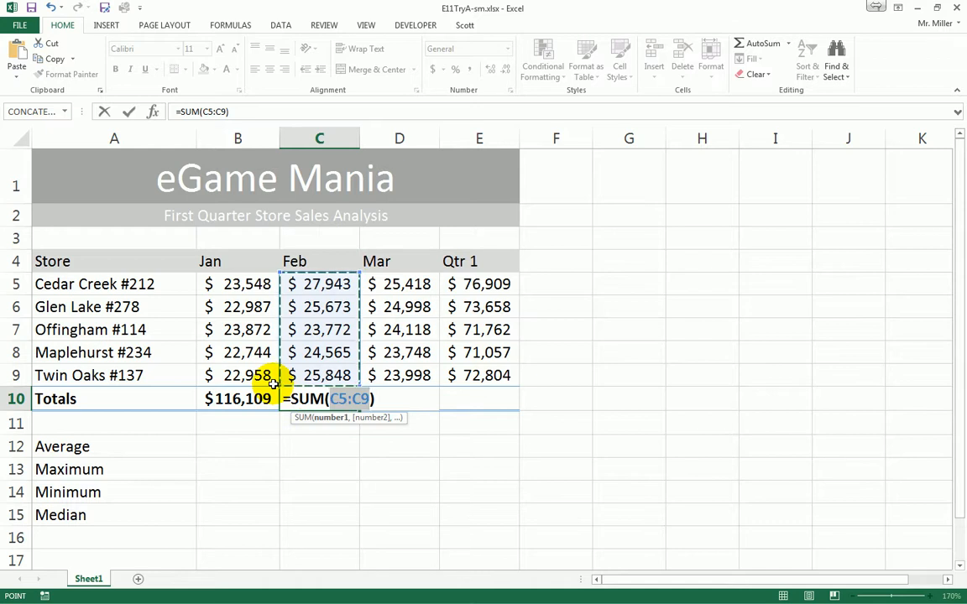
key("Return")
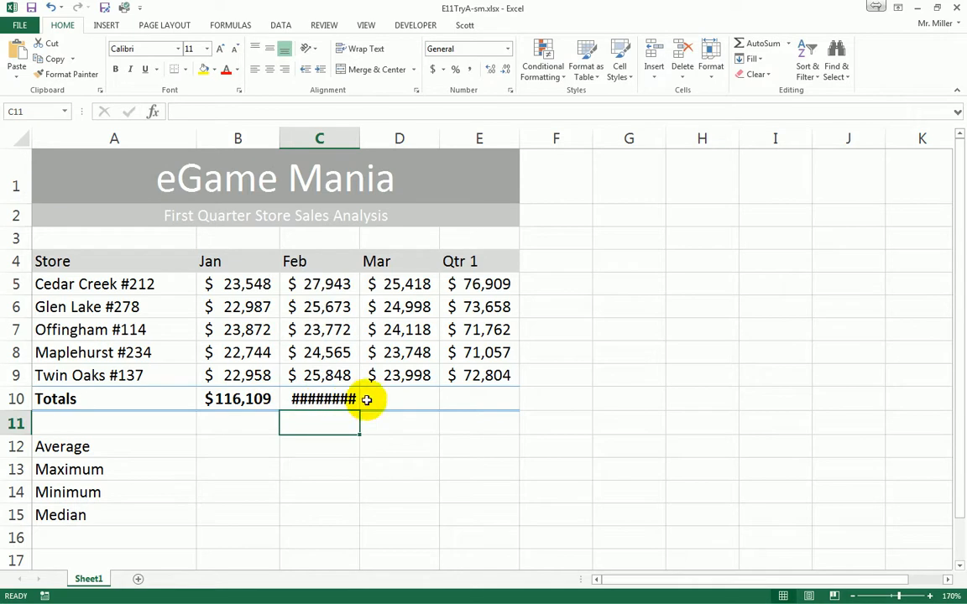
double_click(358, 137)
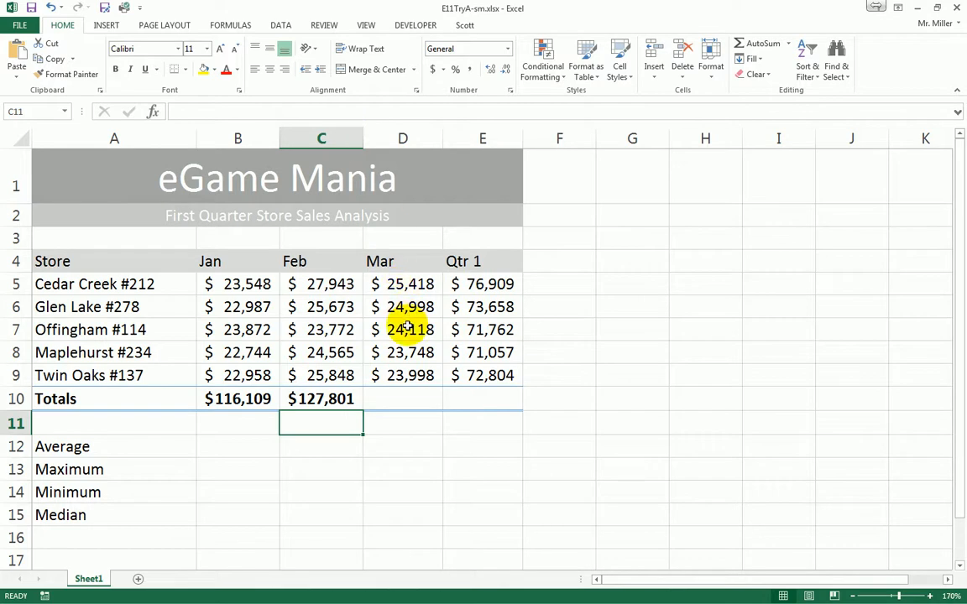
Total the March sales in D10 with AutoSum over D5:D9 and autofit column D
left_click(402, 399)
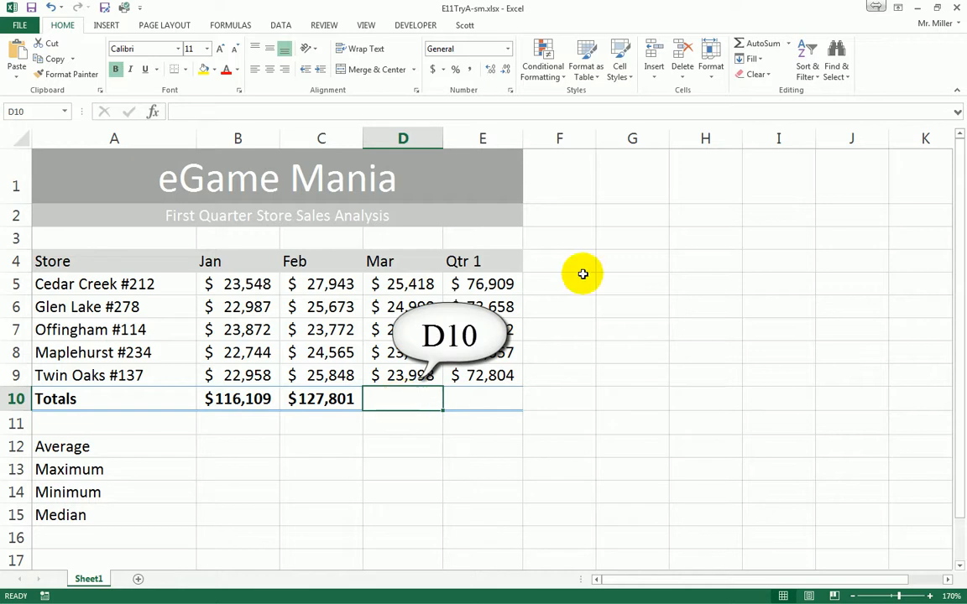
left_click(746, 42)
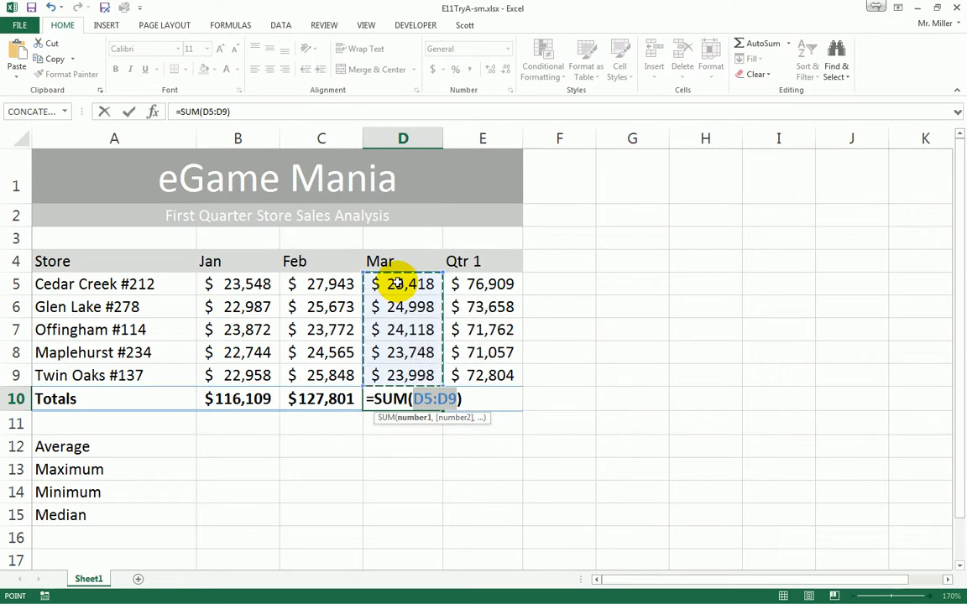
key("Return")
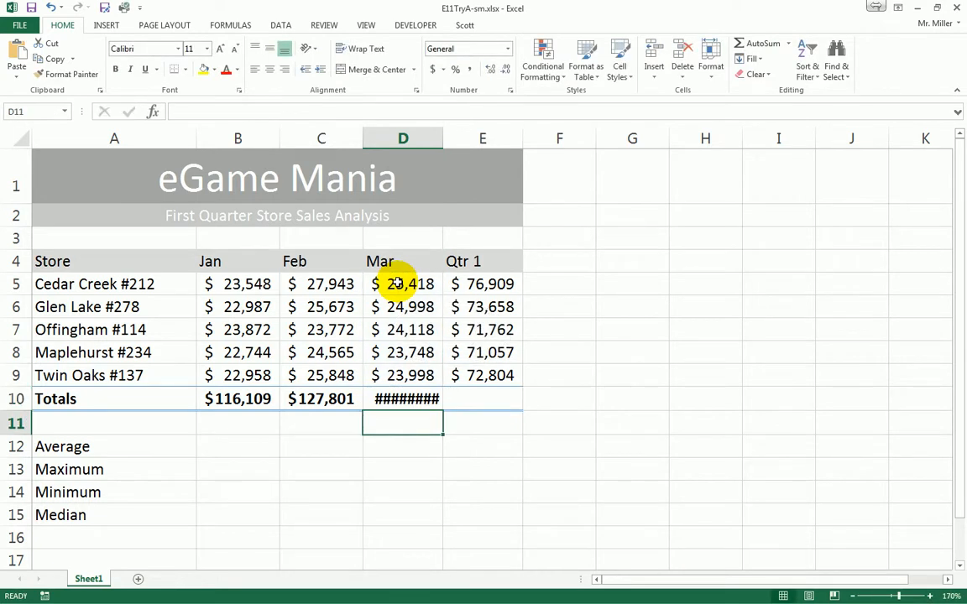
double_click(441, 137)
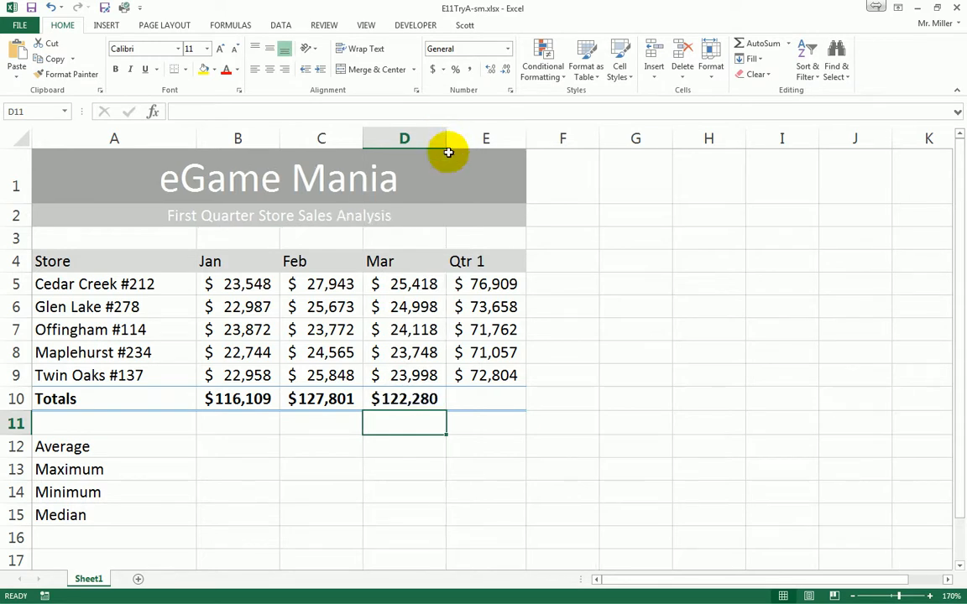
Total the Qtr 1 sales in E10 with AutoSum over E5:E9 and autofit column E
left_click(492, 399)
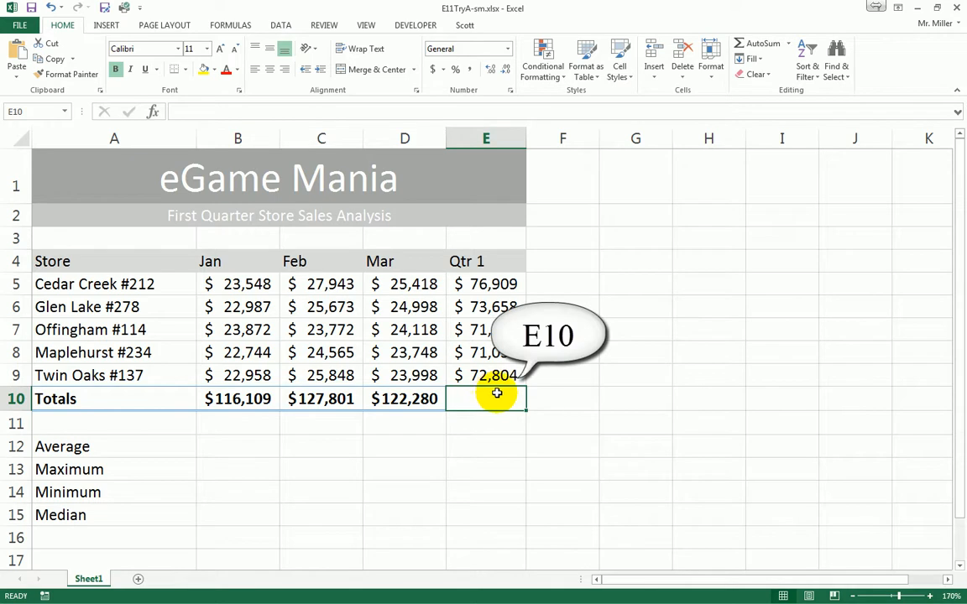
left_click(762, 48)
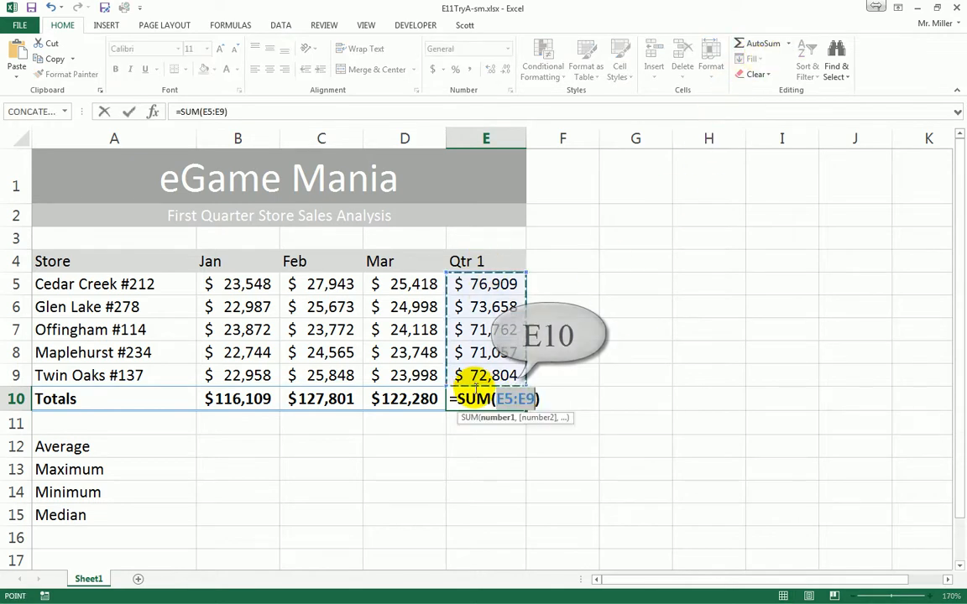
key("Return")
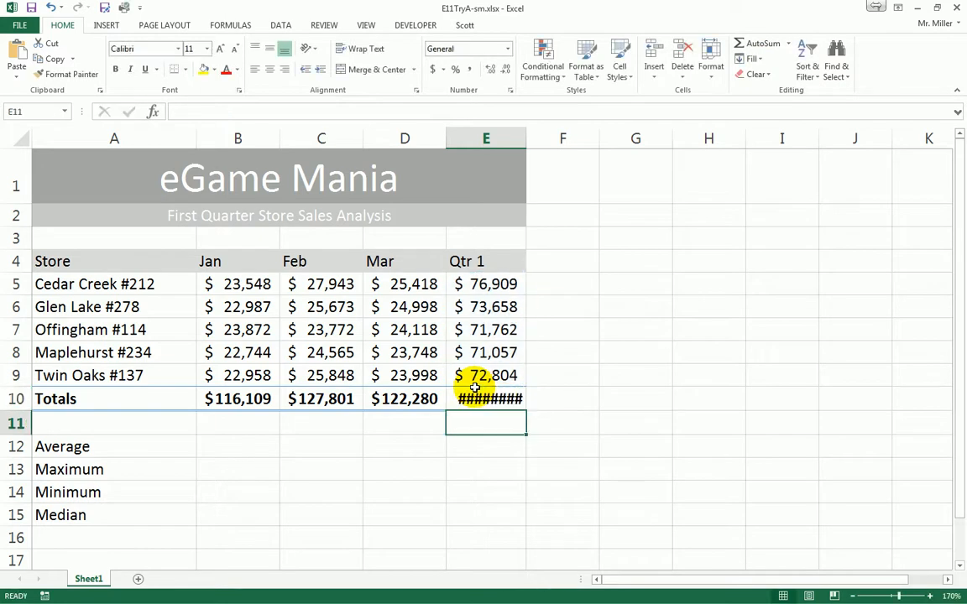
double_click(526, 138)
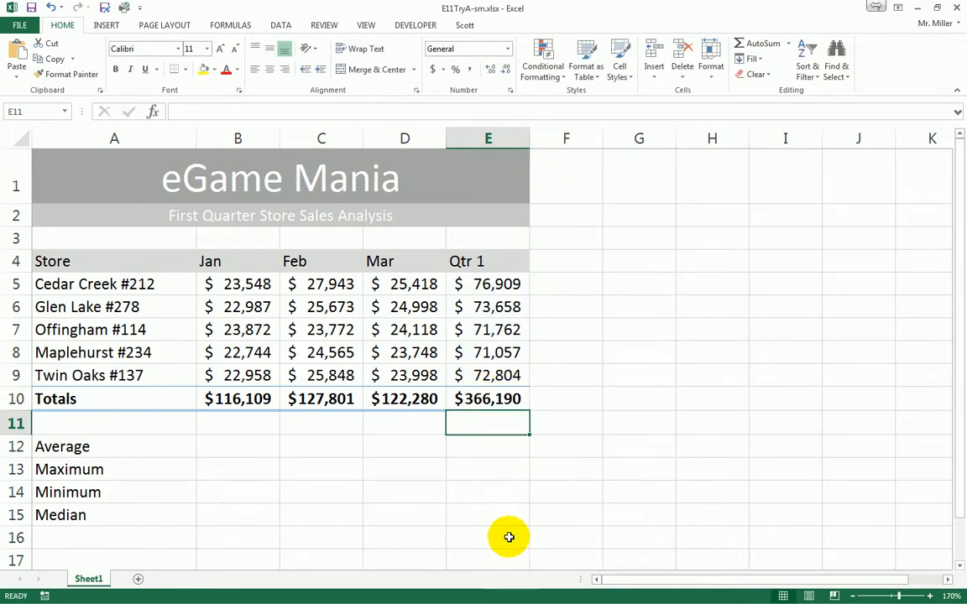
Calculate the January average in B12 with the AVERAGE function over the five stores' sales, B5:B9
left_click(232, 451)
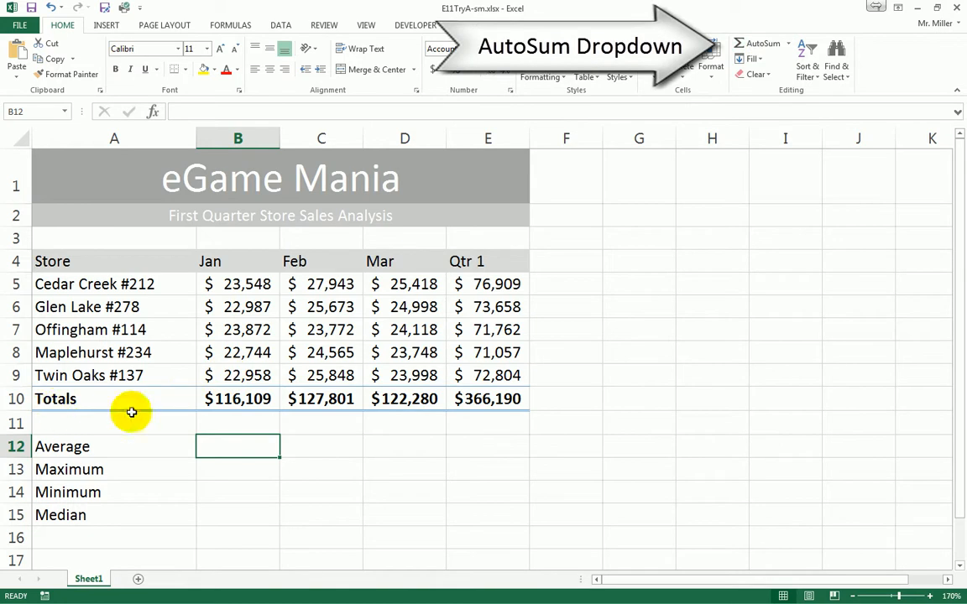
left_click(790, 44)
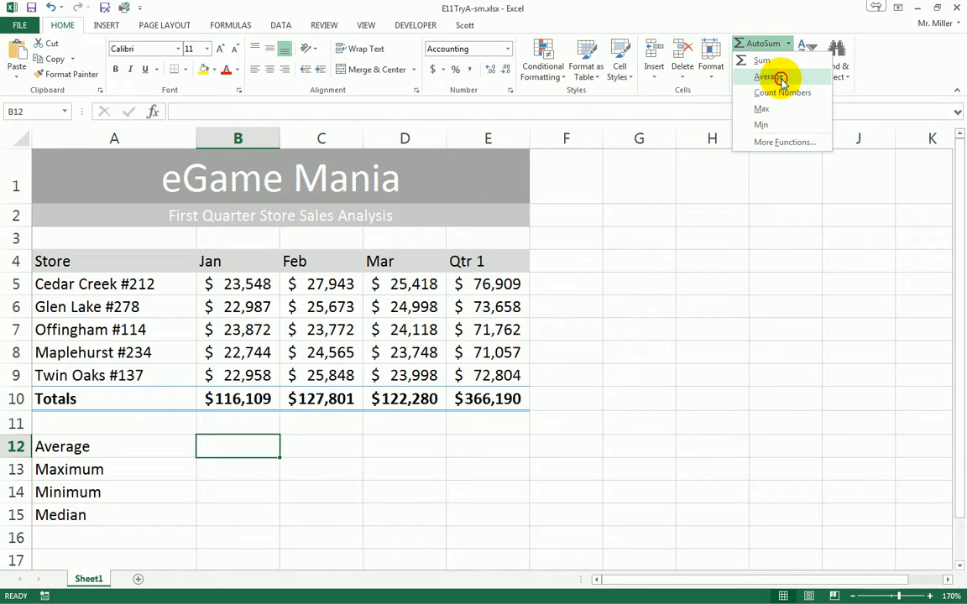
left_click(781, 80)
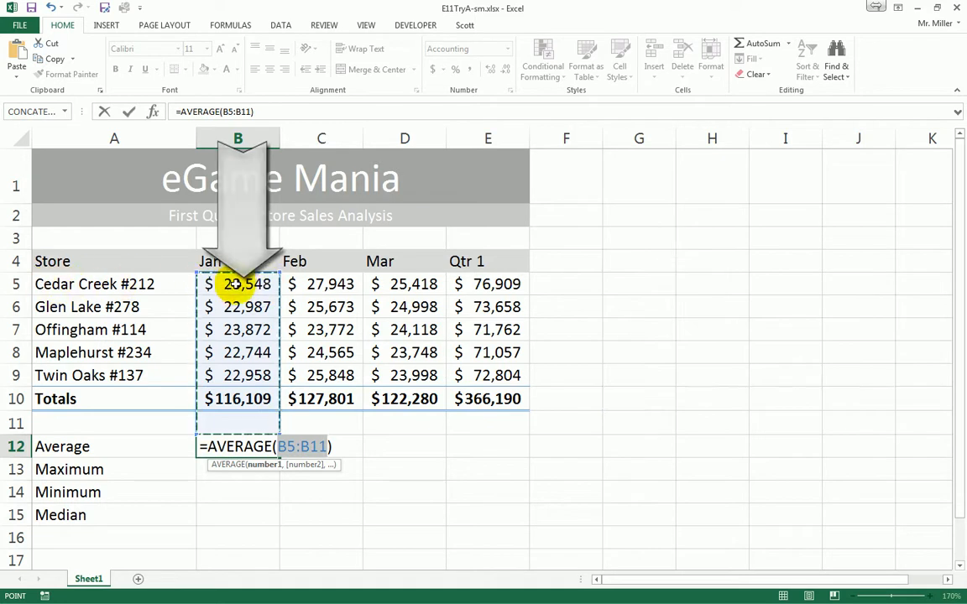
left_click(238, 285)
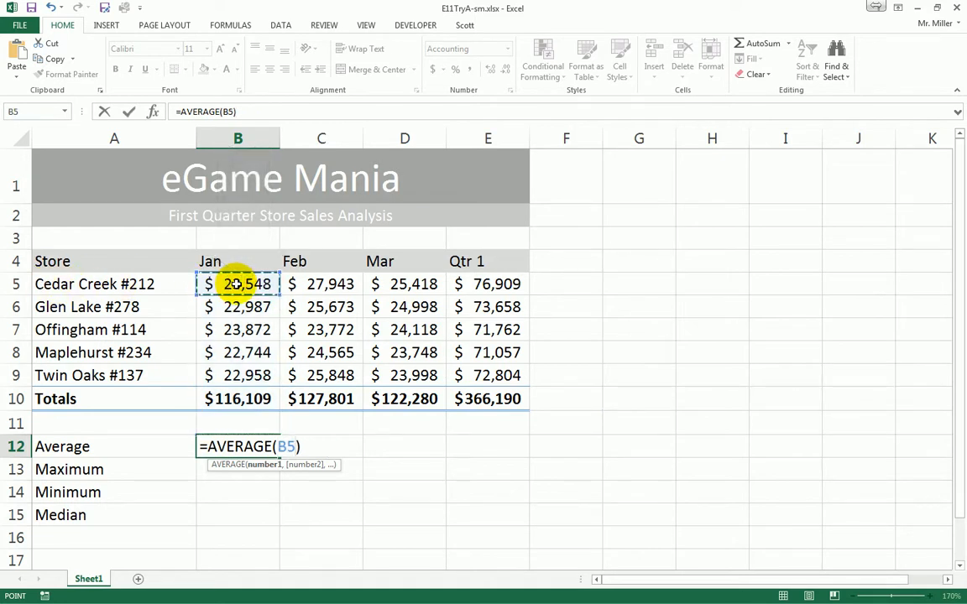
left_click_drag(237, 303, 236, 345)
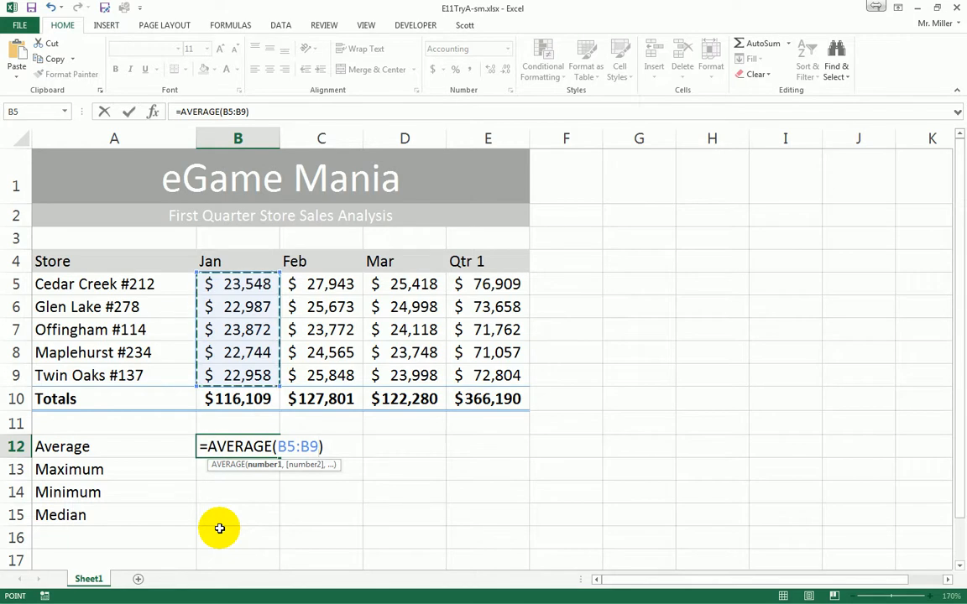
key("Return")
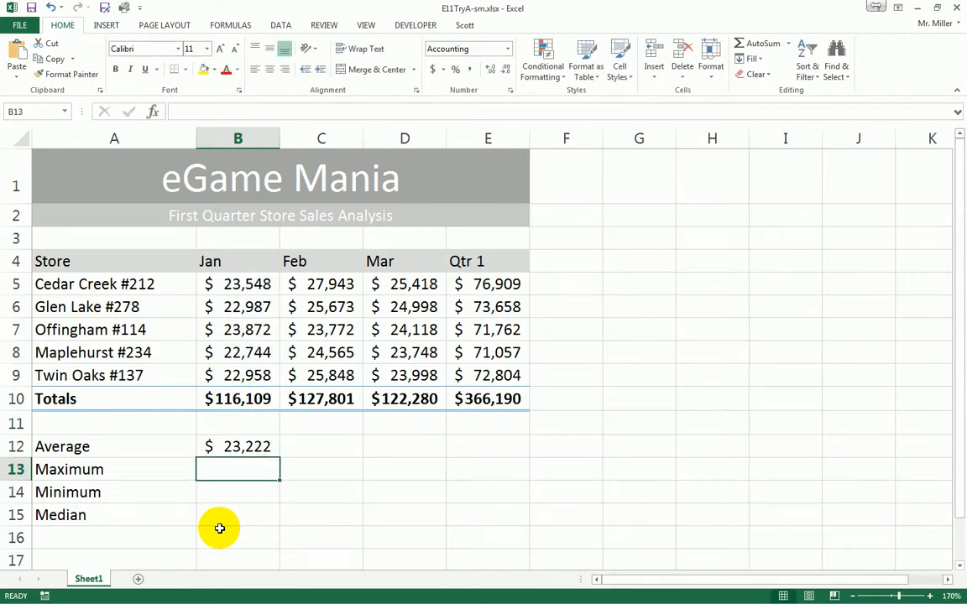
Calculate the February average in C12 with the AVERAGE function over the range C5:C9
left_click(318, 448)
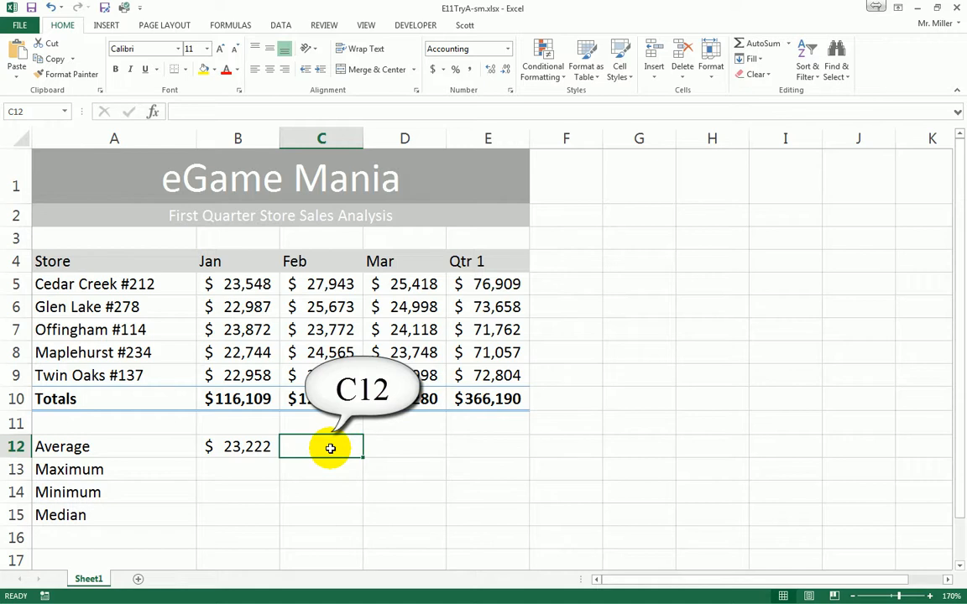
left_click(789, 46)
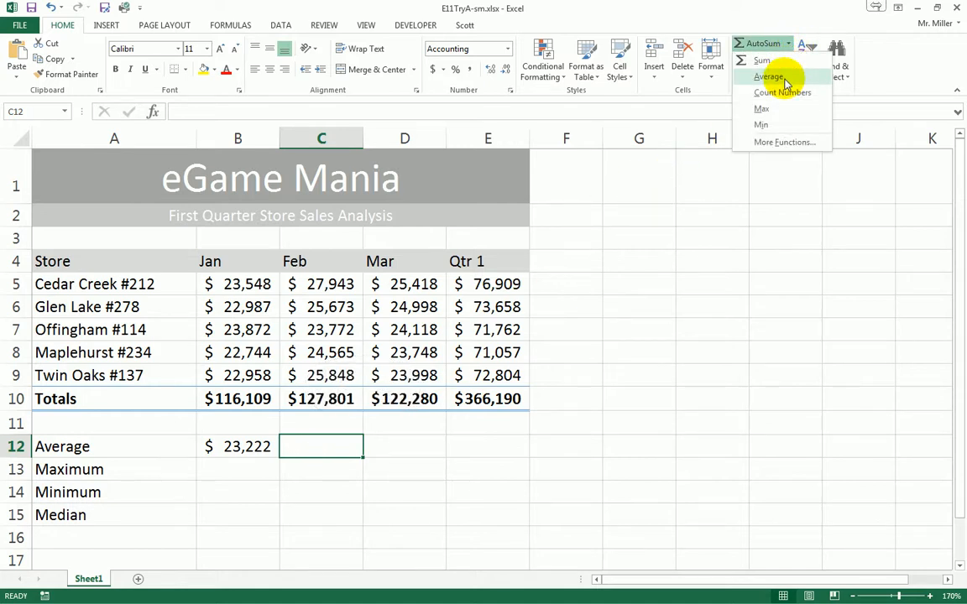
left_click(785, 80)
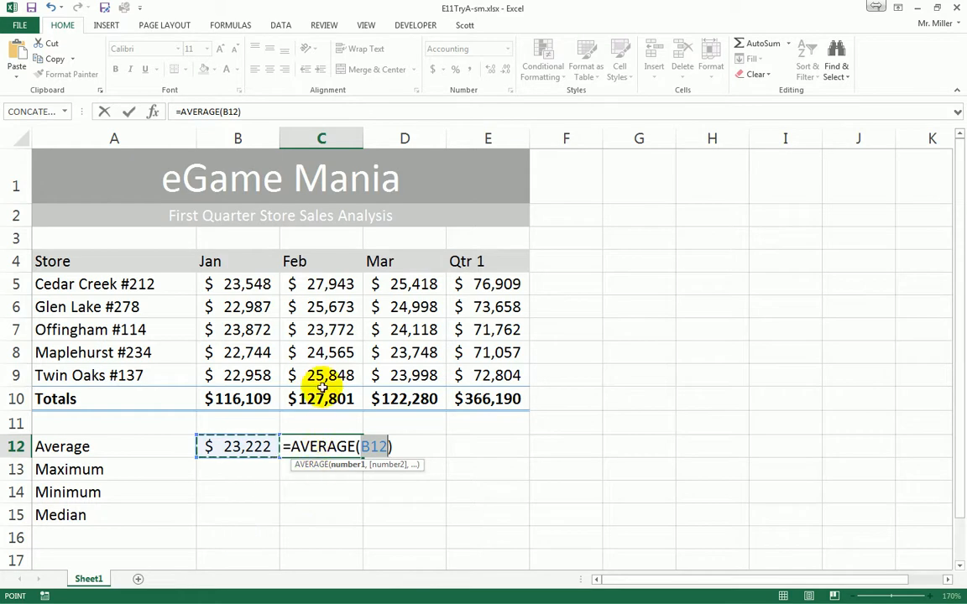
left_click(324, 284)
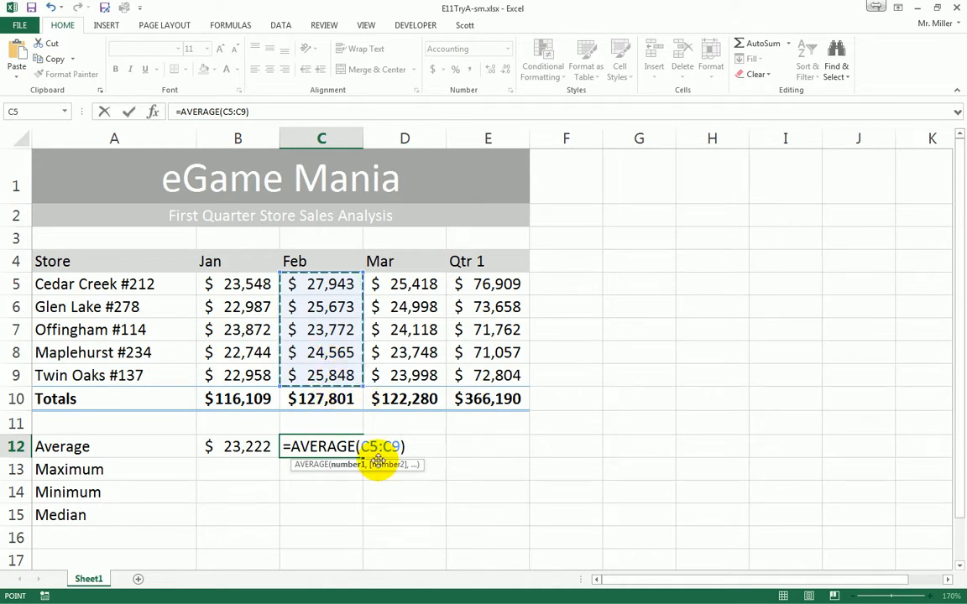
key("Return")
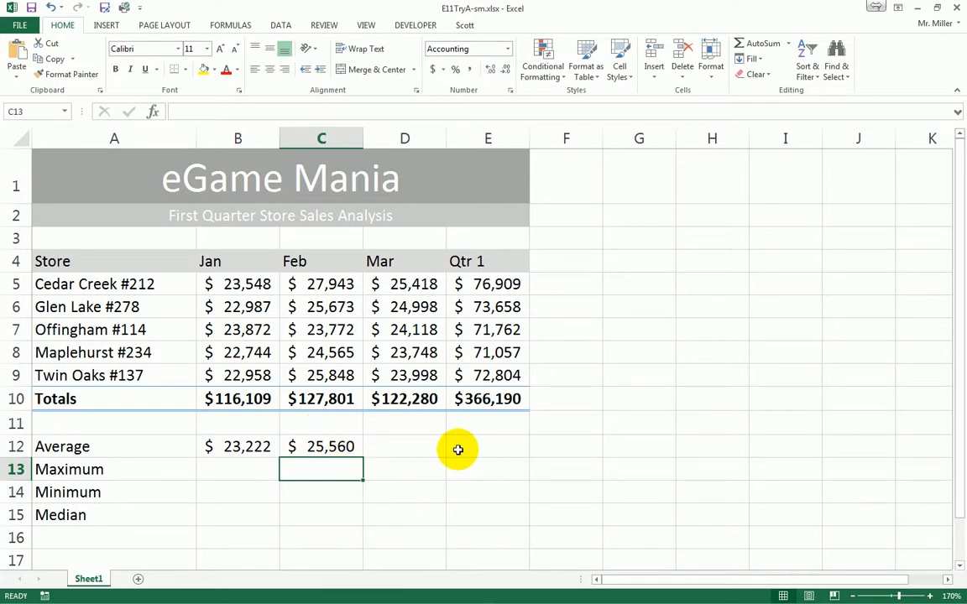
Calculate the January maximum in B13 with the MAX function over the five stores' sales, B5:B9
left_click(233, 470)
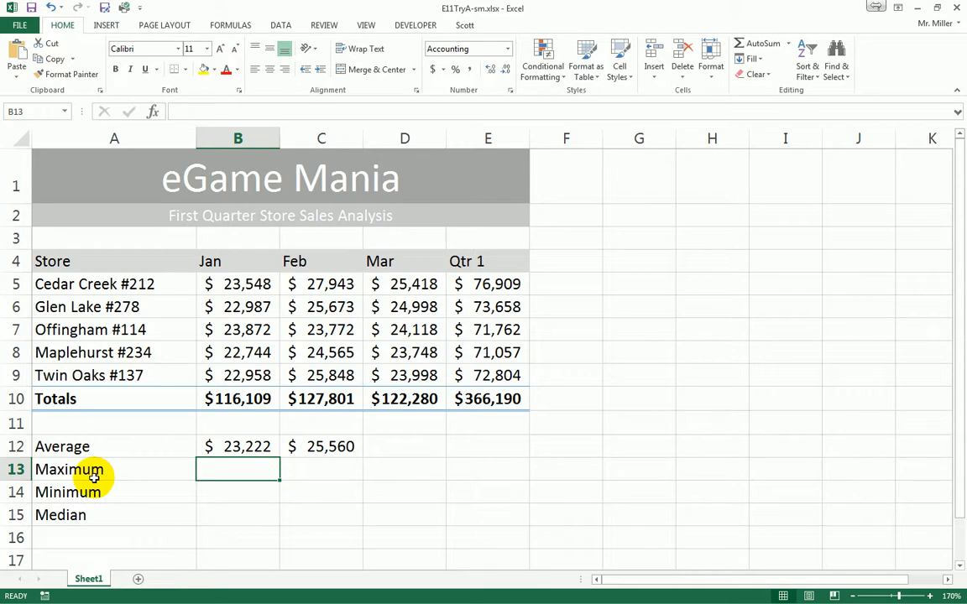
left_click(790, 46)
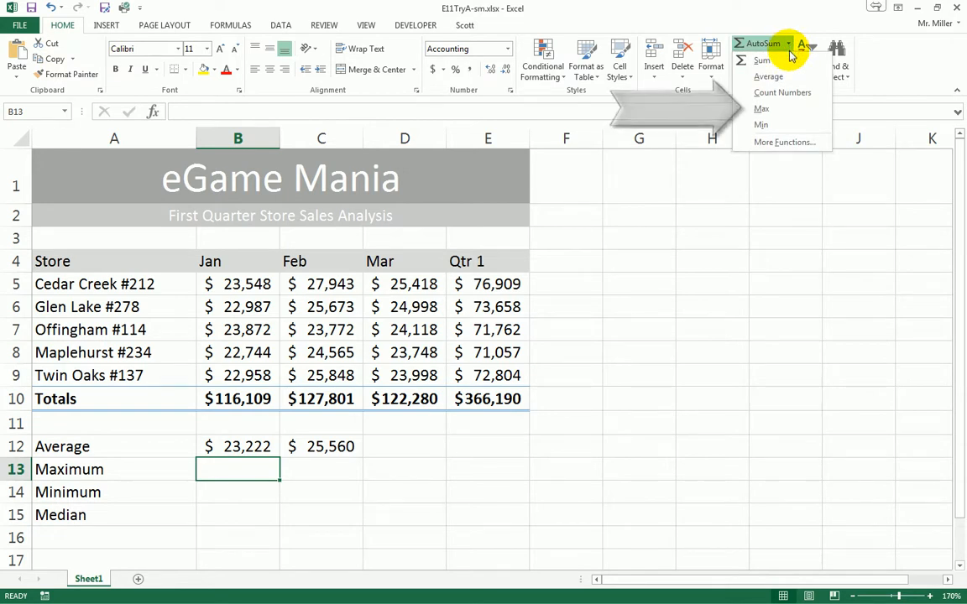
left_click(767, 111)
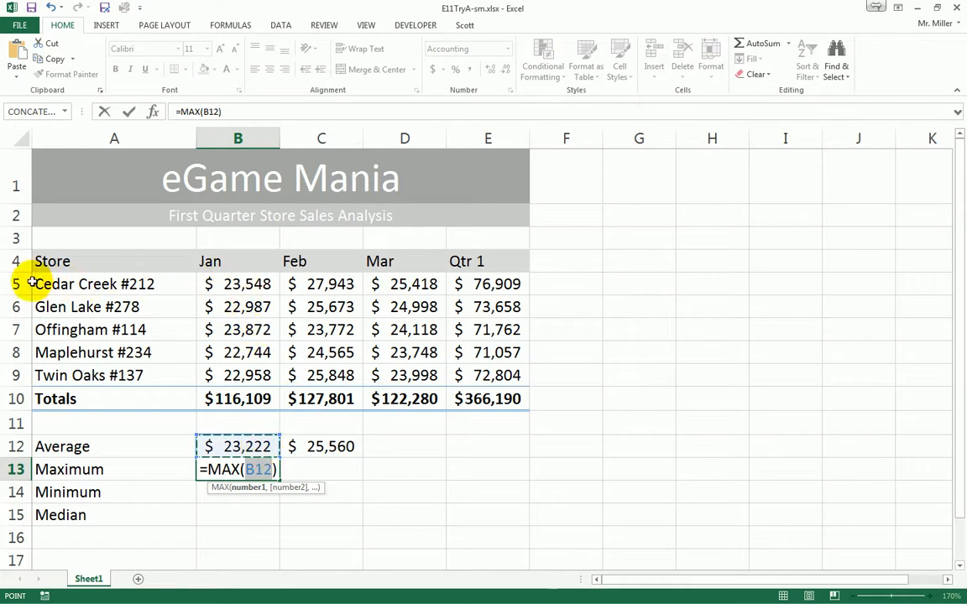
left_click(244, 285)
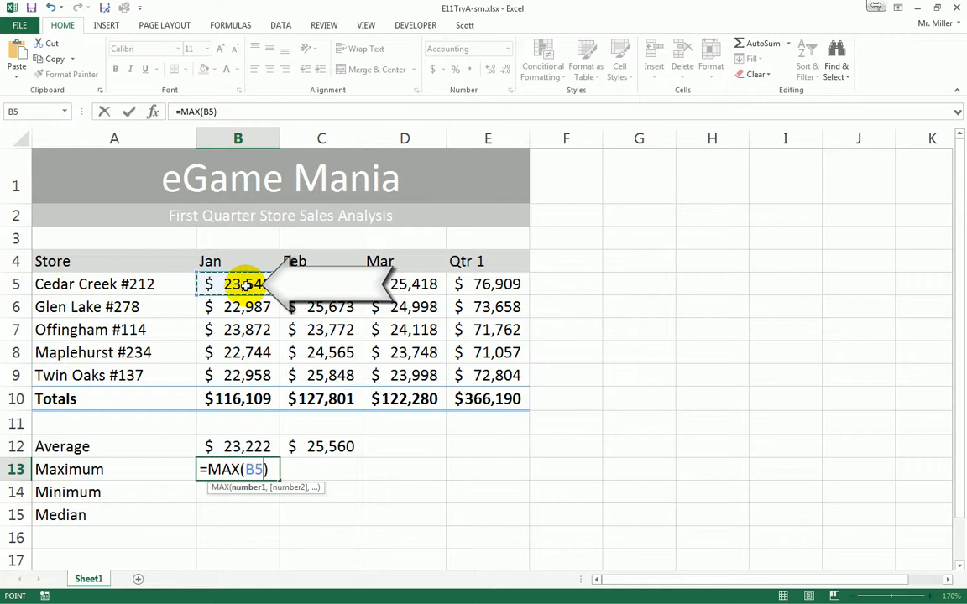
left_click_drag(243, 286, 251, 375)
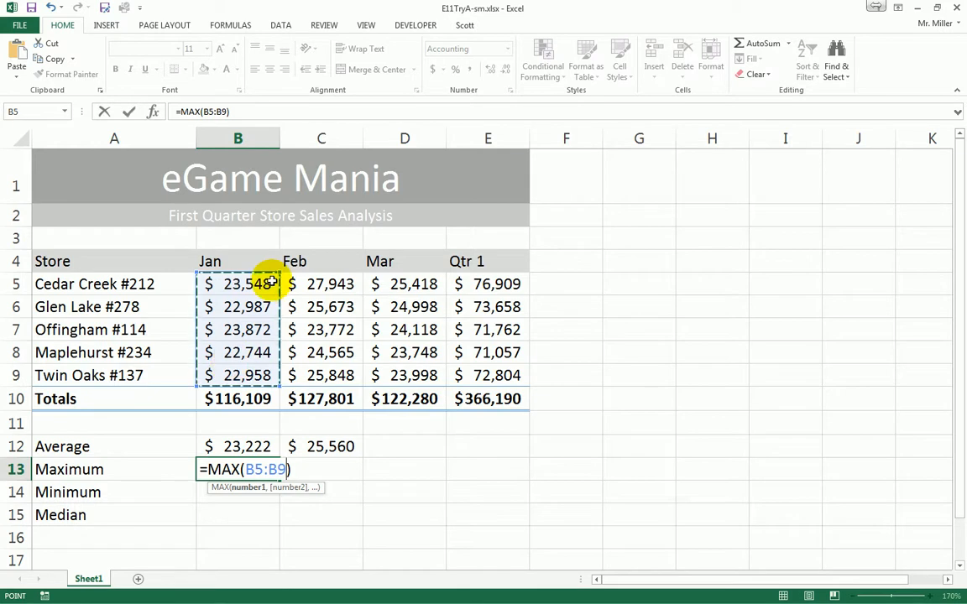
key("Return")
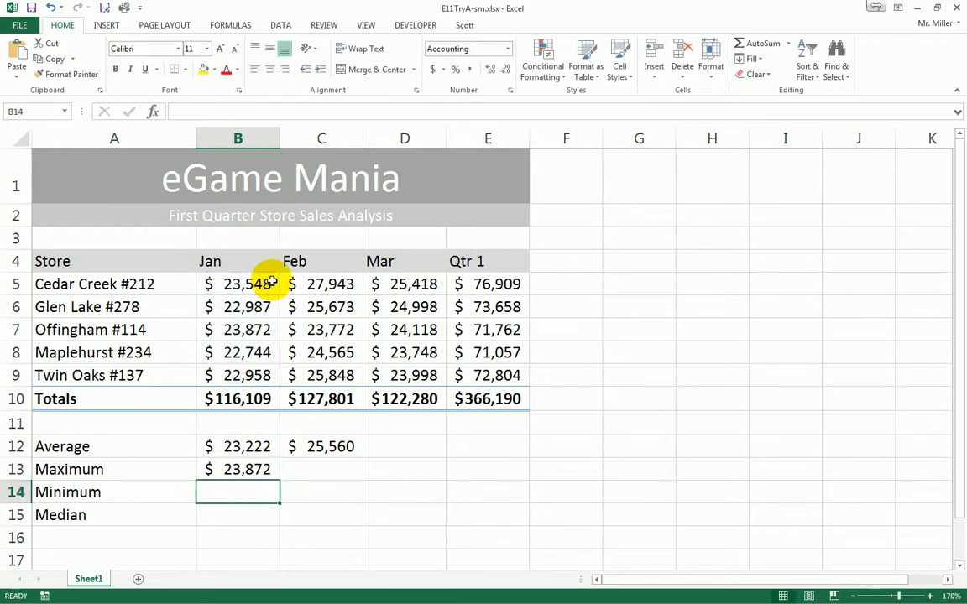
Calculate the February maximum in C13 with the MAX function over the range C5:C9
left_click(323, 472)
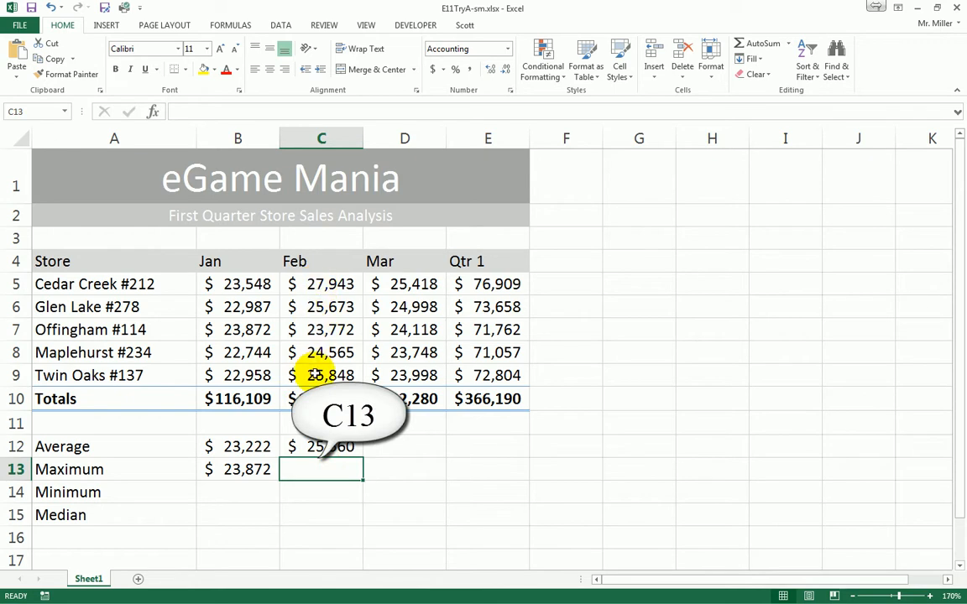
left_click(790, 45)
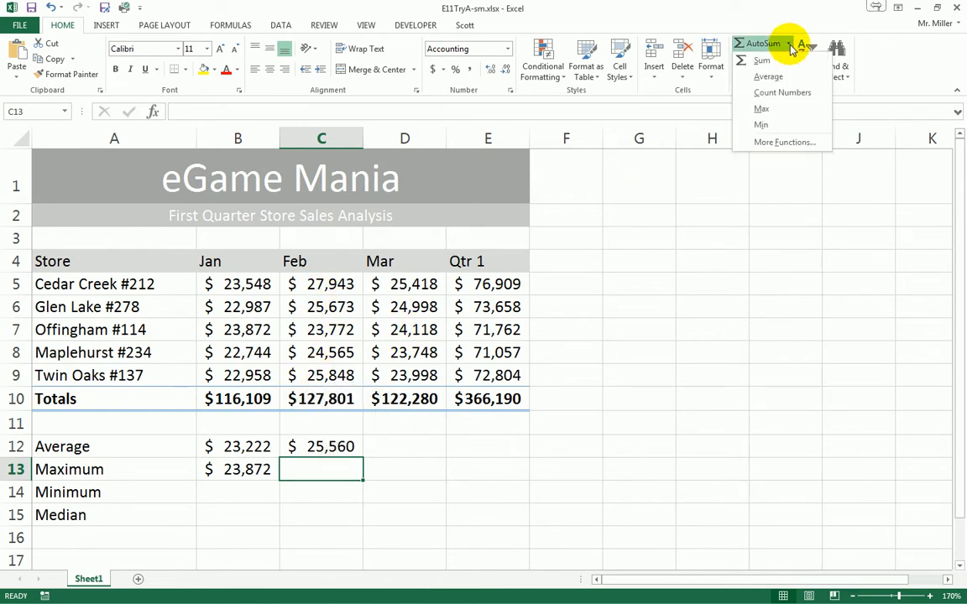
left_click(761, 109)
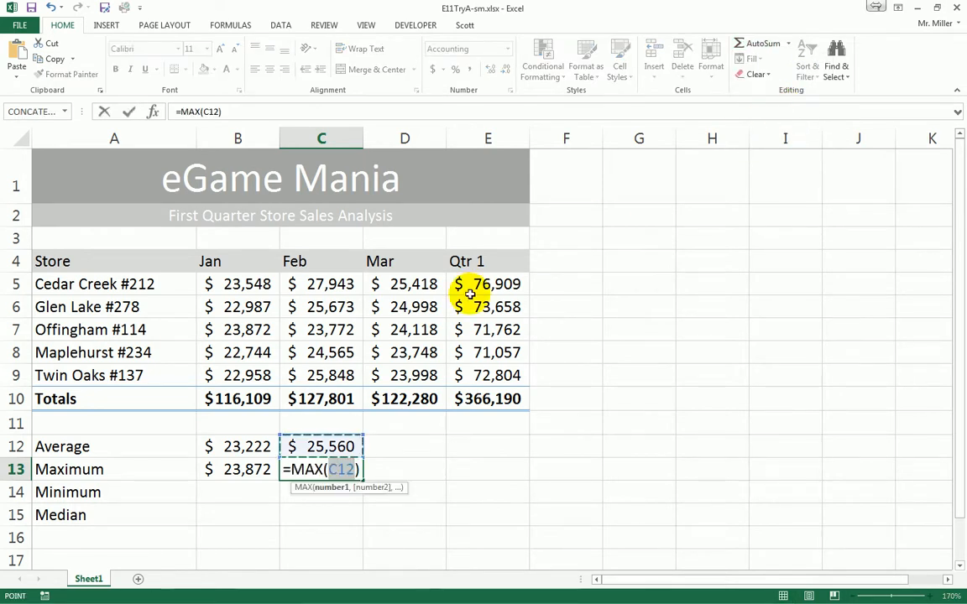
left_click_drag(324, 284, 326, 374)
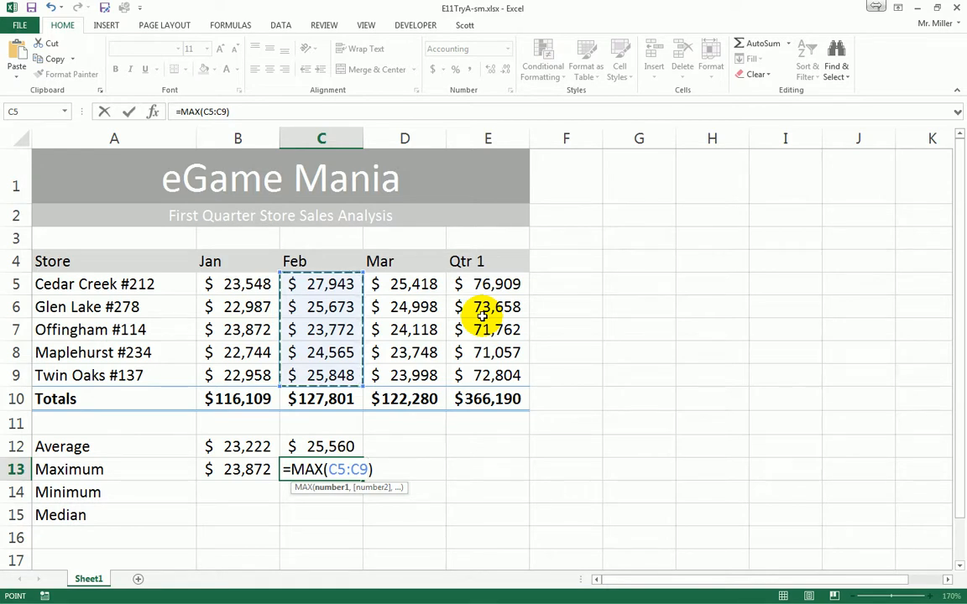
key("Return")
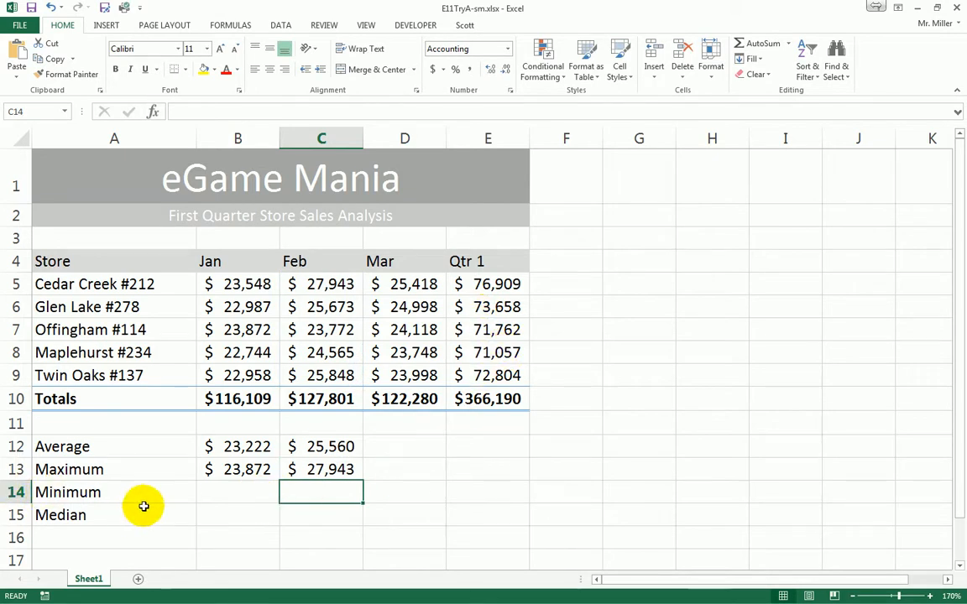
Calculate the January minimum in B14 with the MIN function over the five stores' sales, B5:B9
left_click(237, 494)
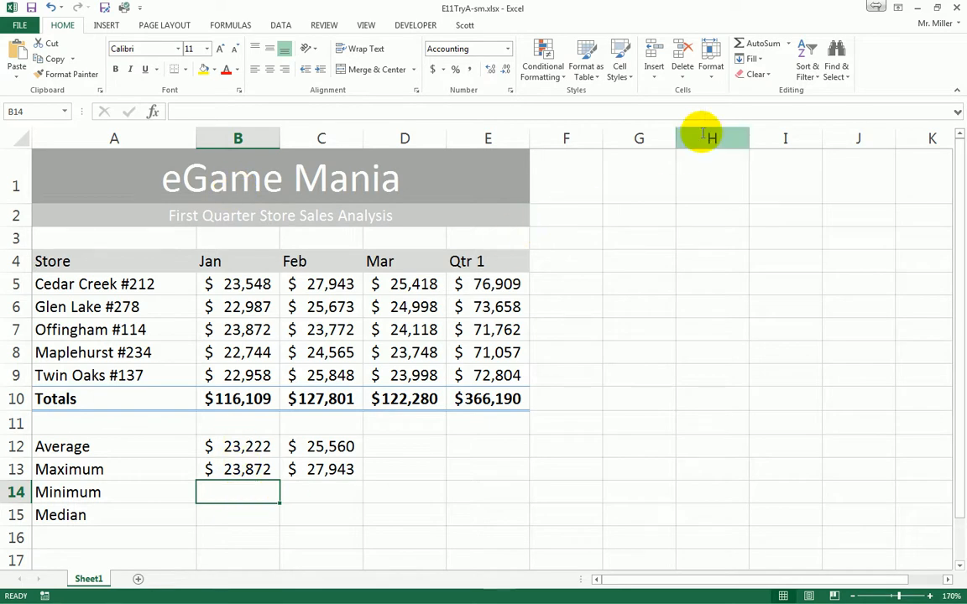
left_click(789, 44)
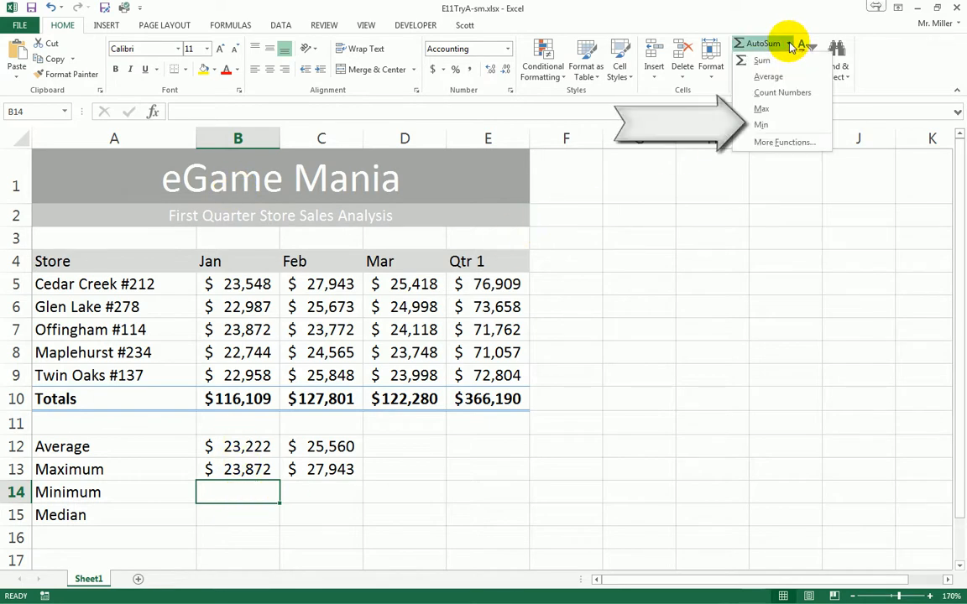
left_click(776, 130)
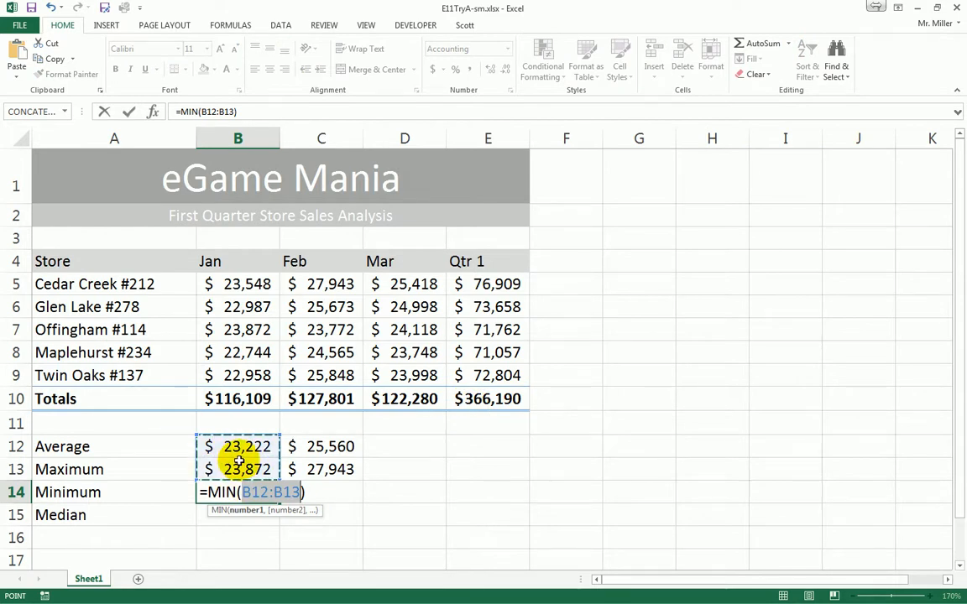
left_click(233, 285)
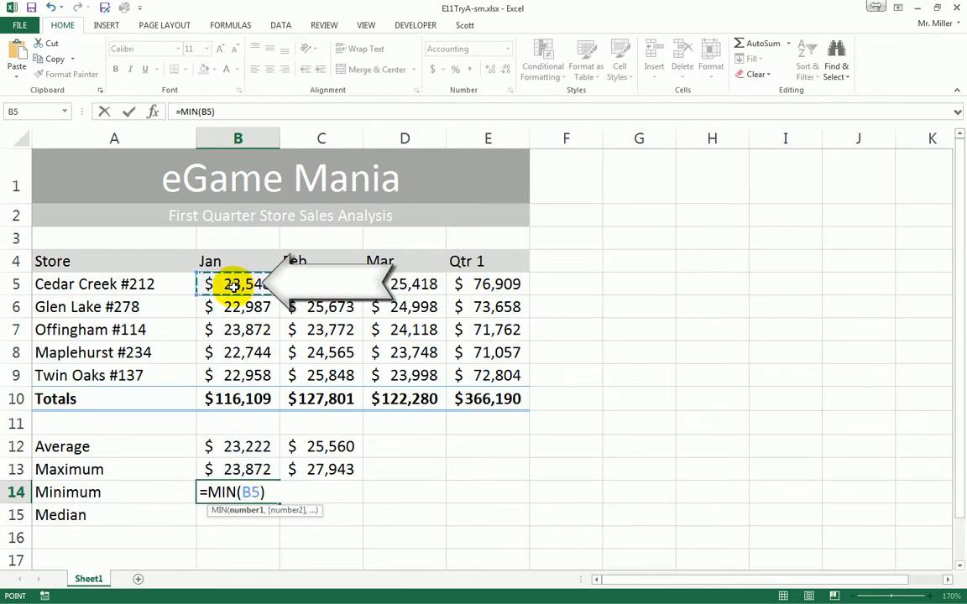
left_click_drag(233, 285, 226, 376)
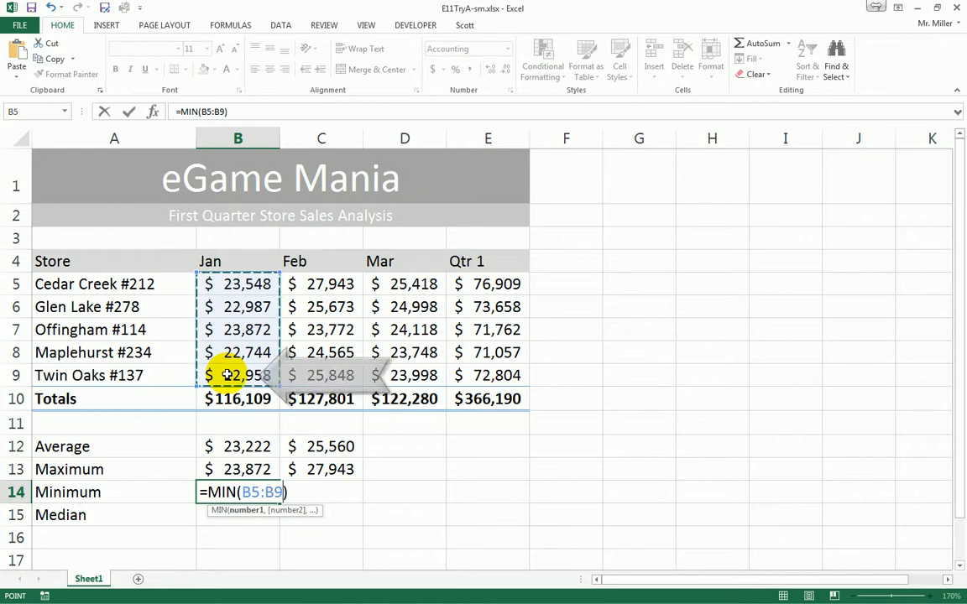
key("Return")
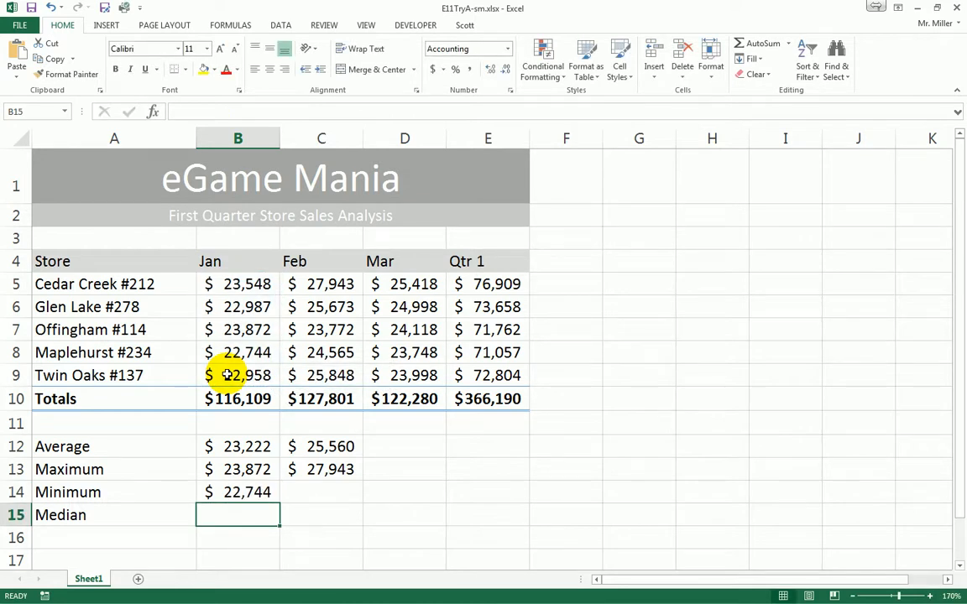
Calculate the February minimum in C14 with the MIN function over the range C5:C9
left_click(324, 494)
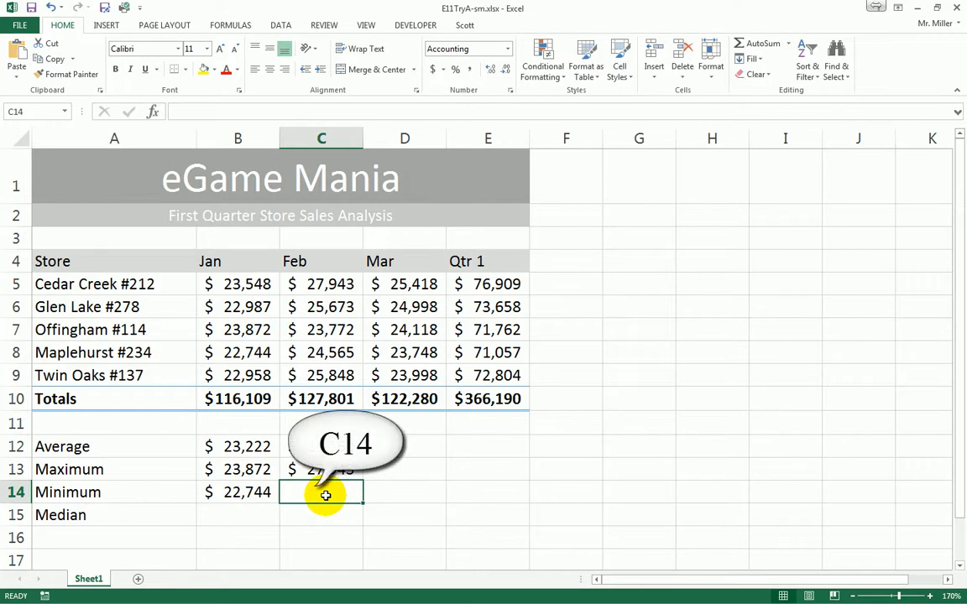
left_click(789, 45)
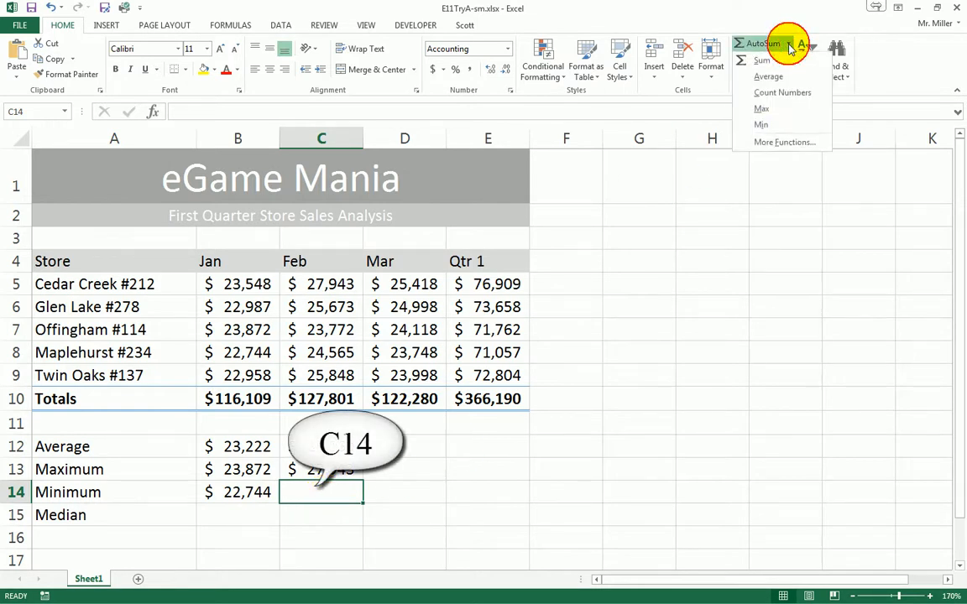
left_click(773, 125)
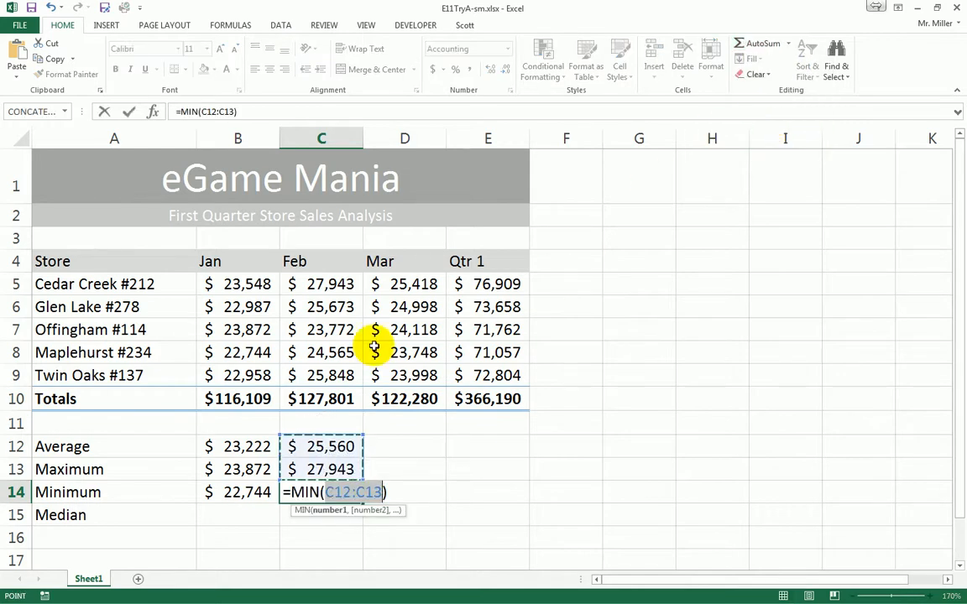
left_click_drag(313, 288, 313, 376)
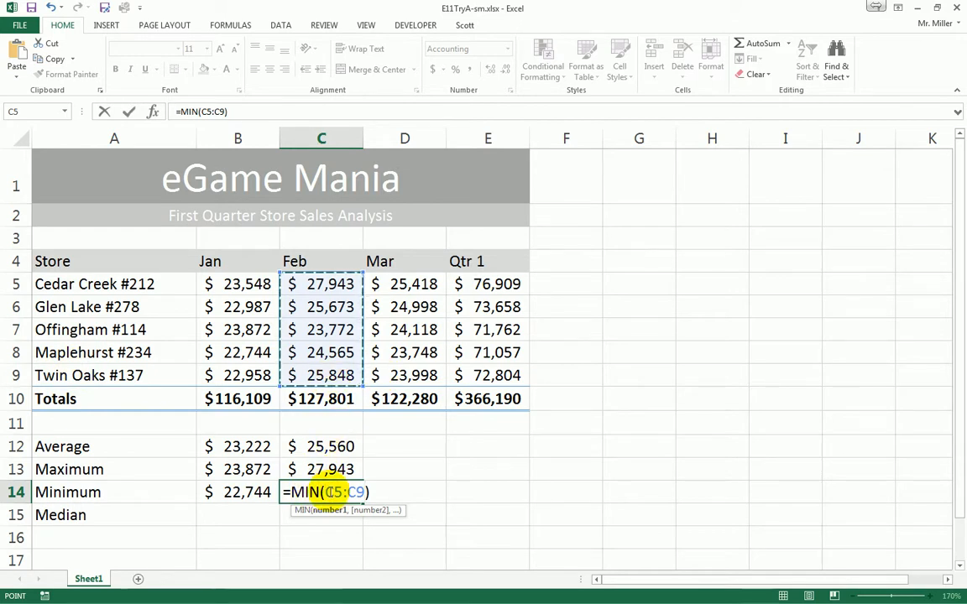
key("Return")
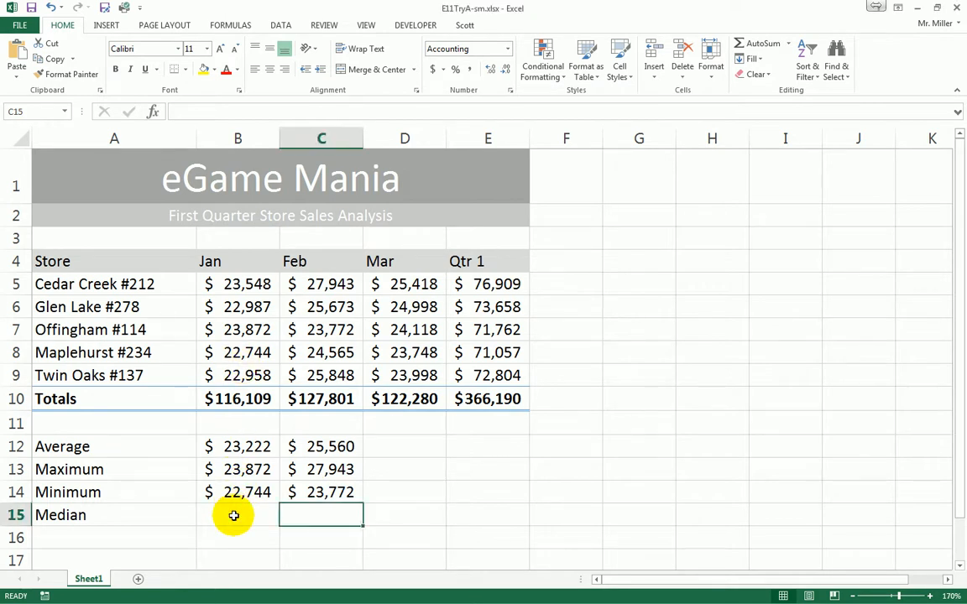
left_click(235, 516)
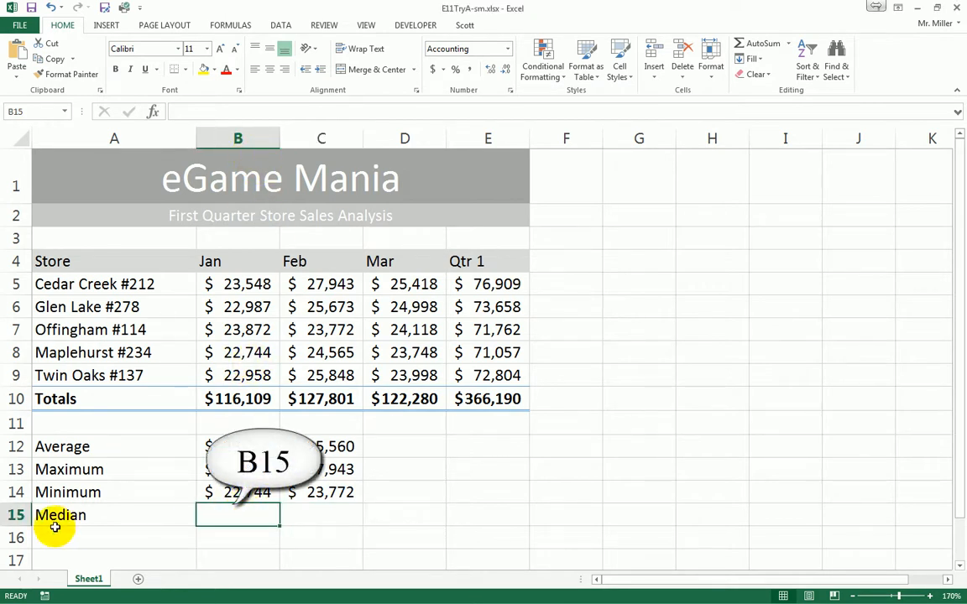
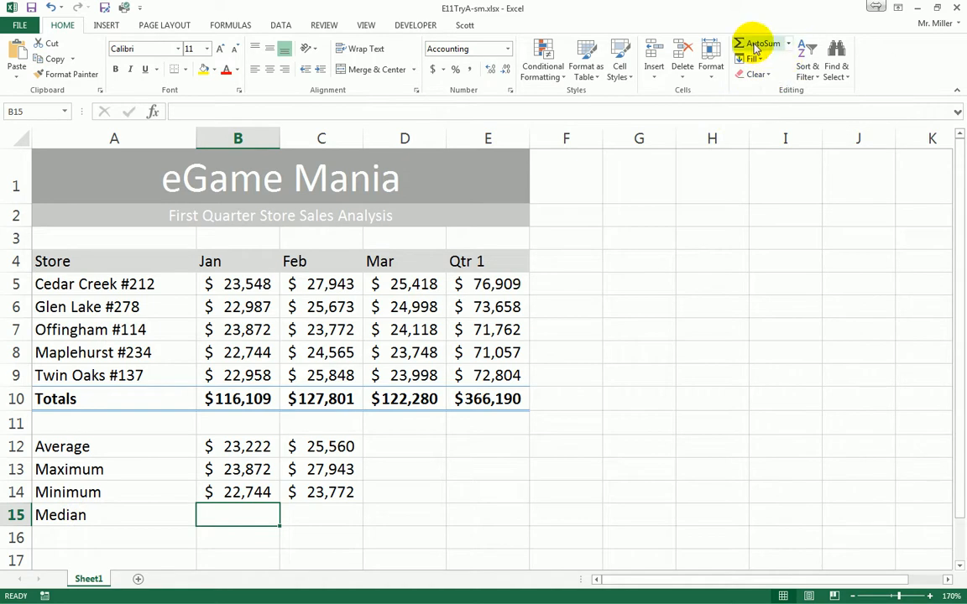
left_click(789, 44)
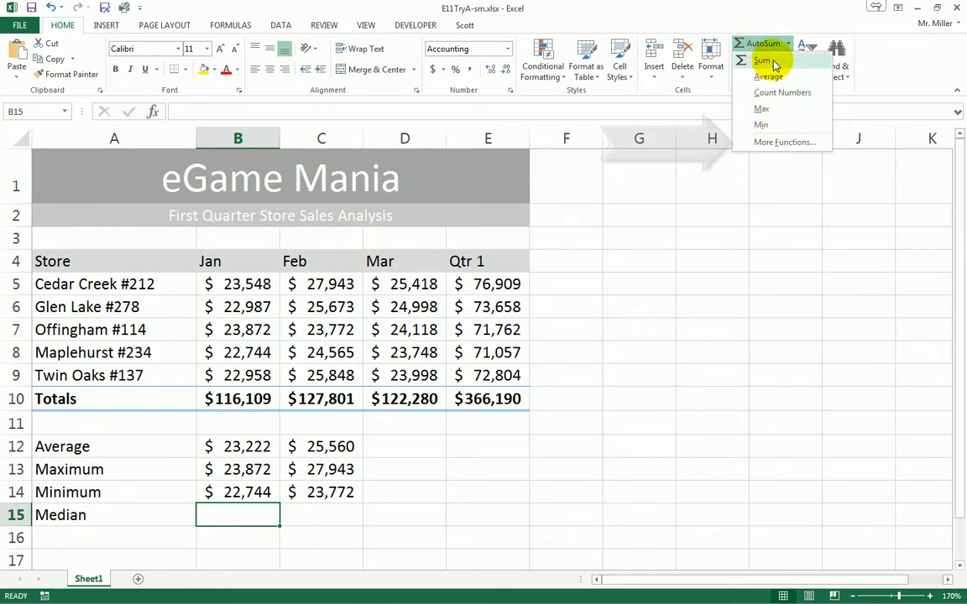
left_click(773, 144)
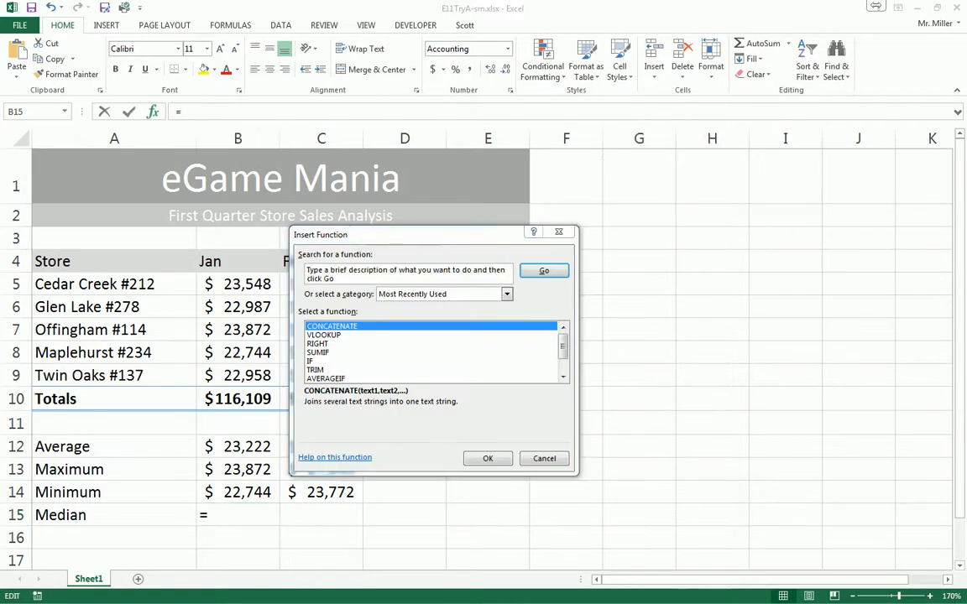
left_click_drag(442, 235, 442, 235)
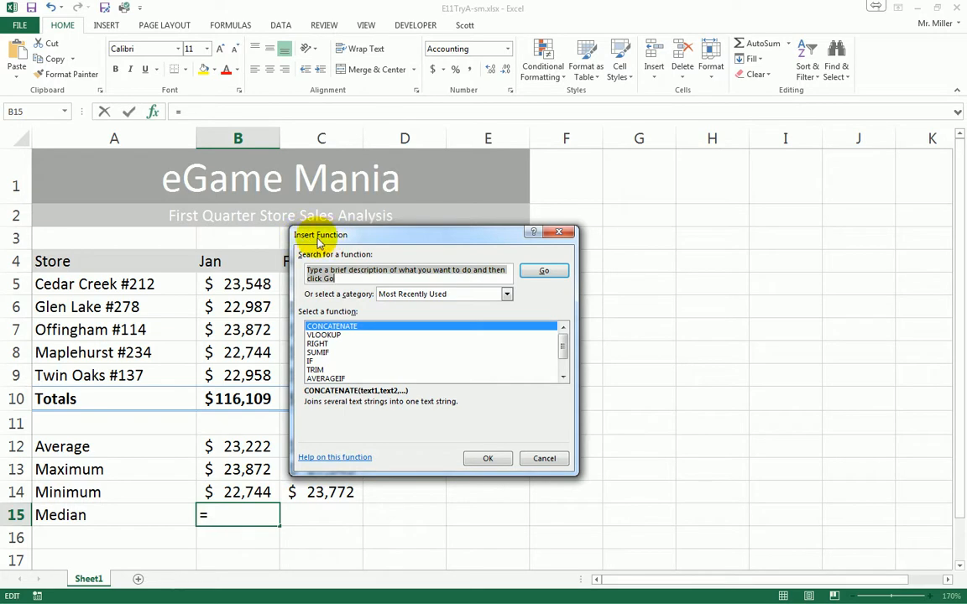
left_click(544, 461)
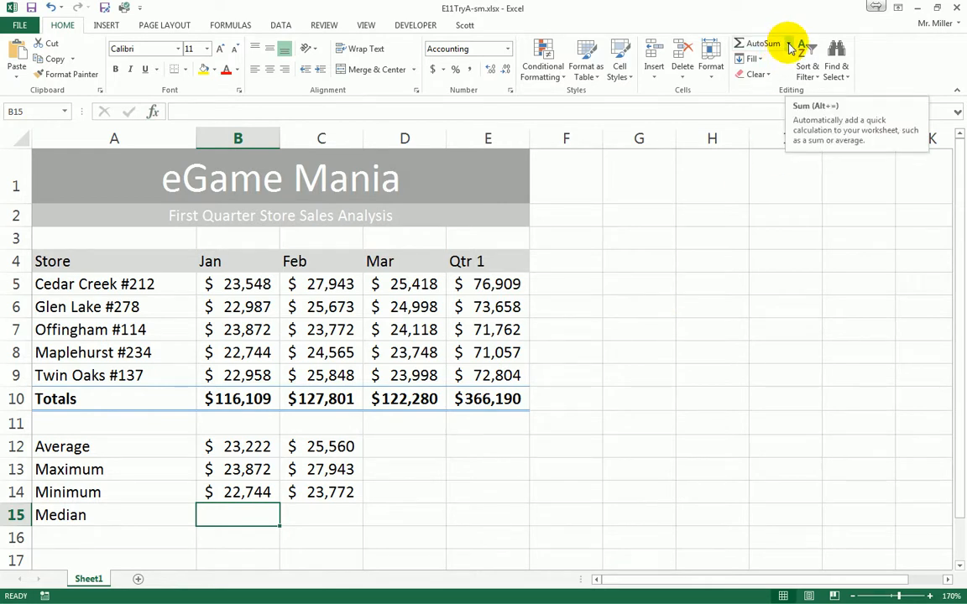
left_click(789, 46)
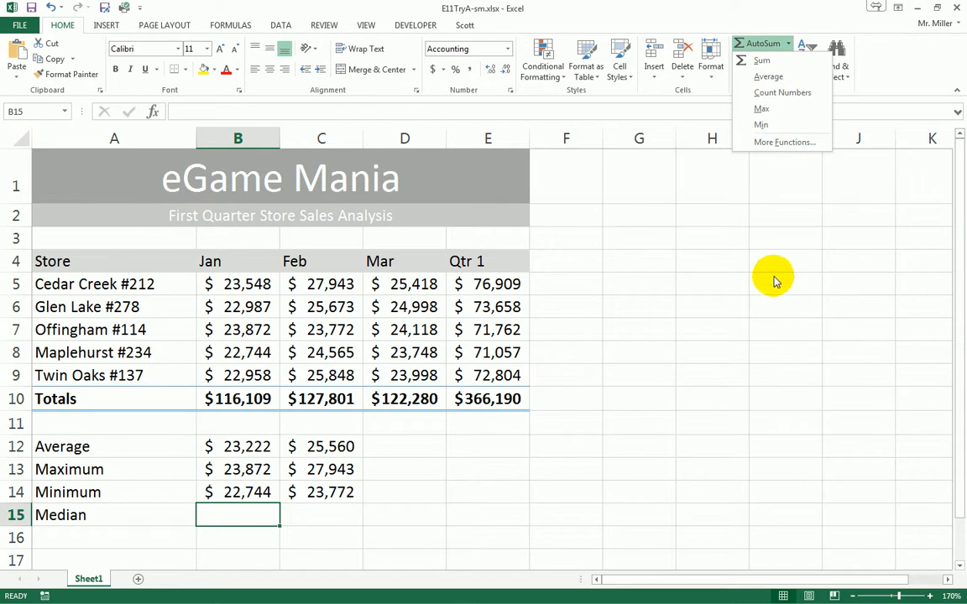
left_click(243, 514)
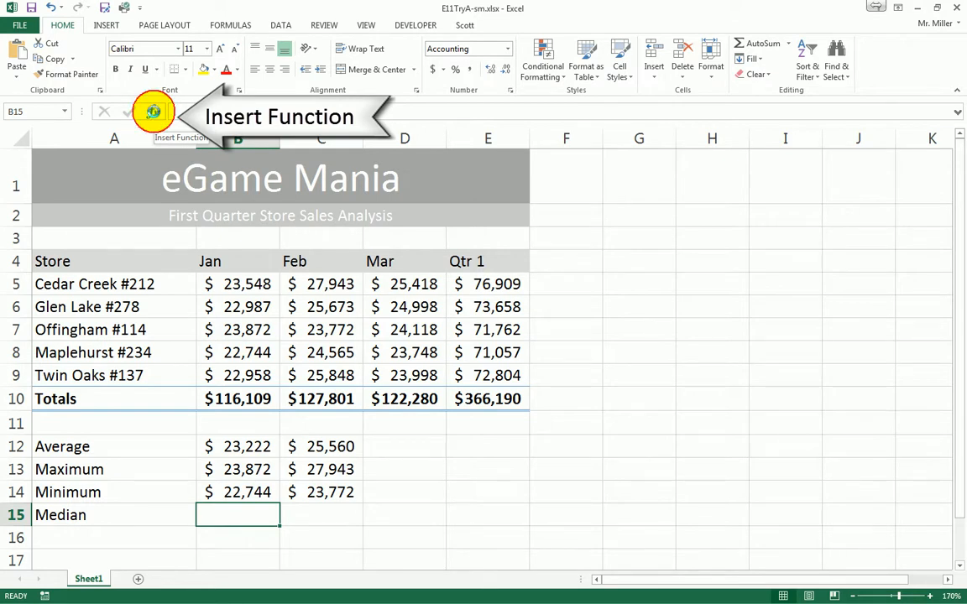
left_click(153, 112)
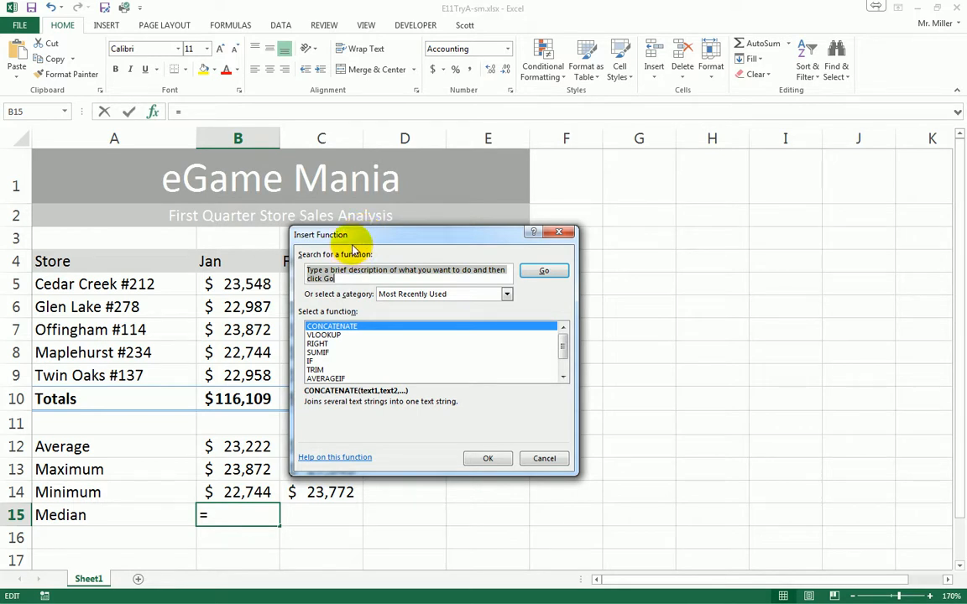
left_click(546, 460)
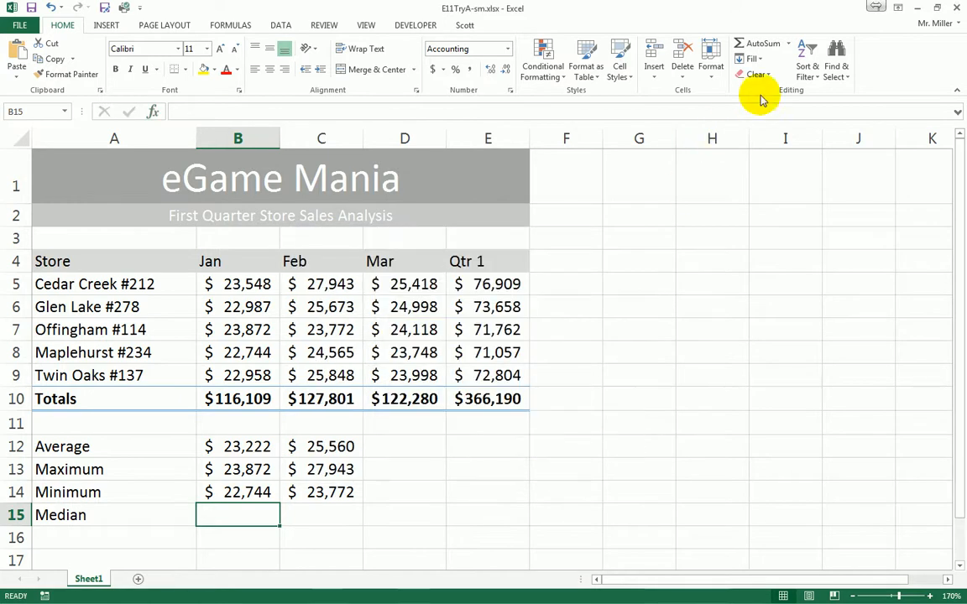
Calculate the January median in B15 by searching for the MEDIAN function and applying it to the five stores' sales, B5:B9
left_click(789, 44)
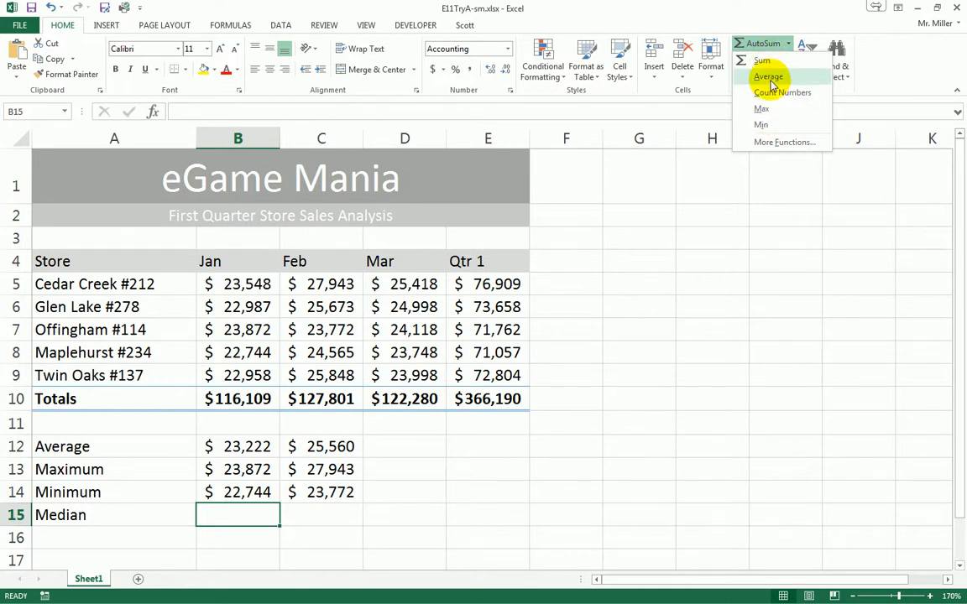
left_click(773, 146)
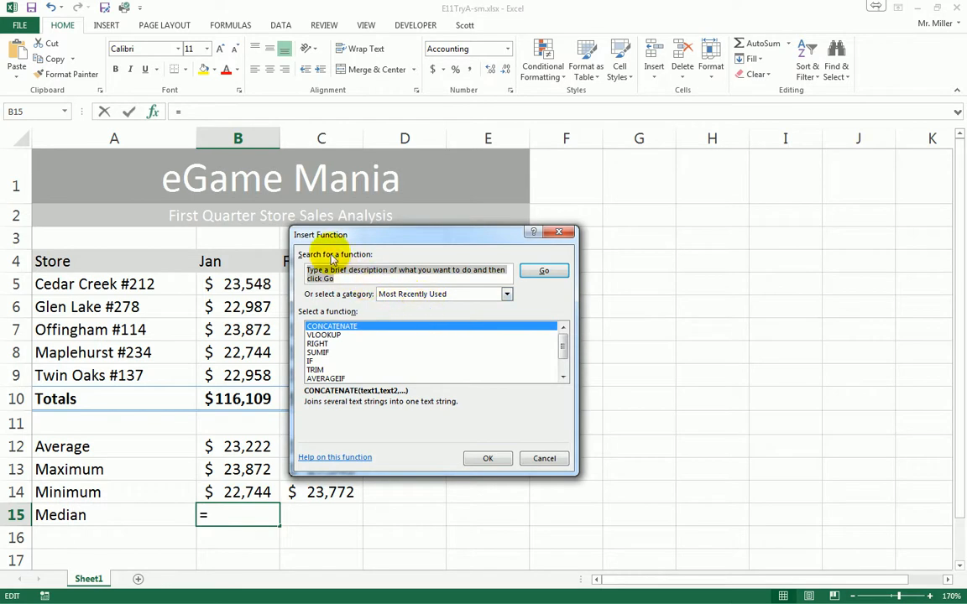
left_click_drag(338, 237, 384, 232)
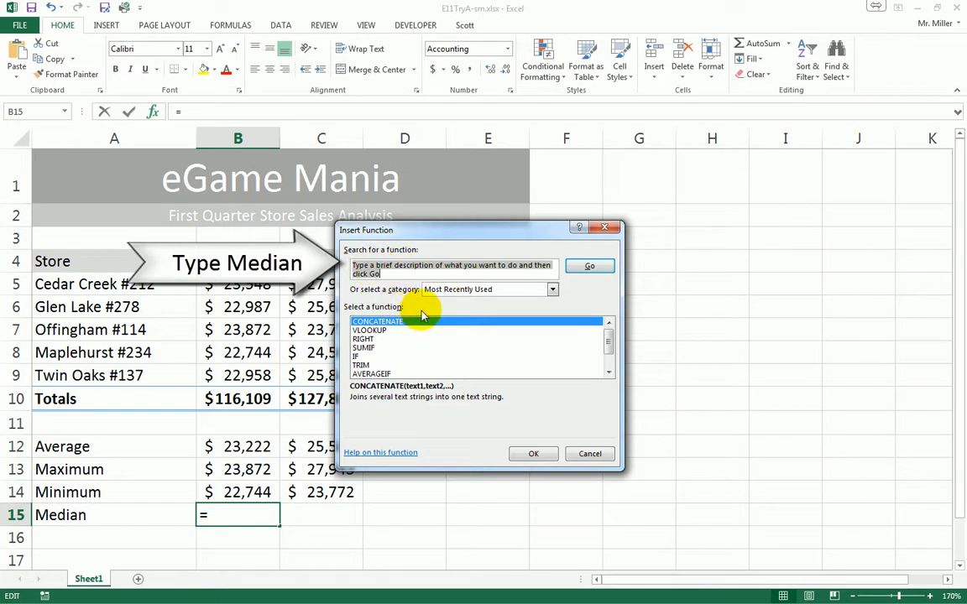
type("median")
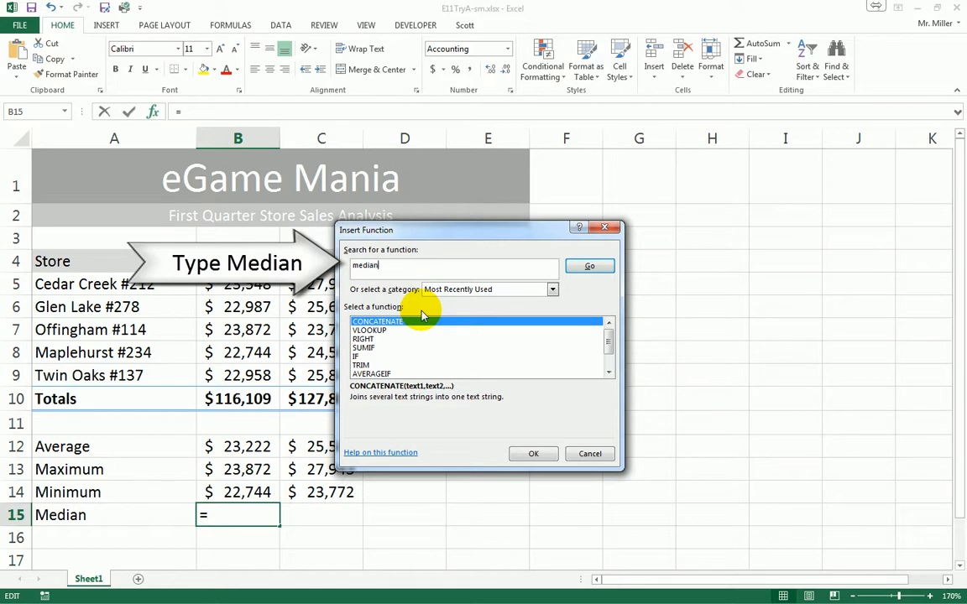
left_click(591, 266)
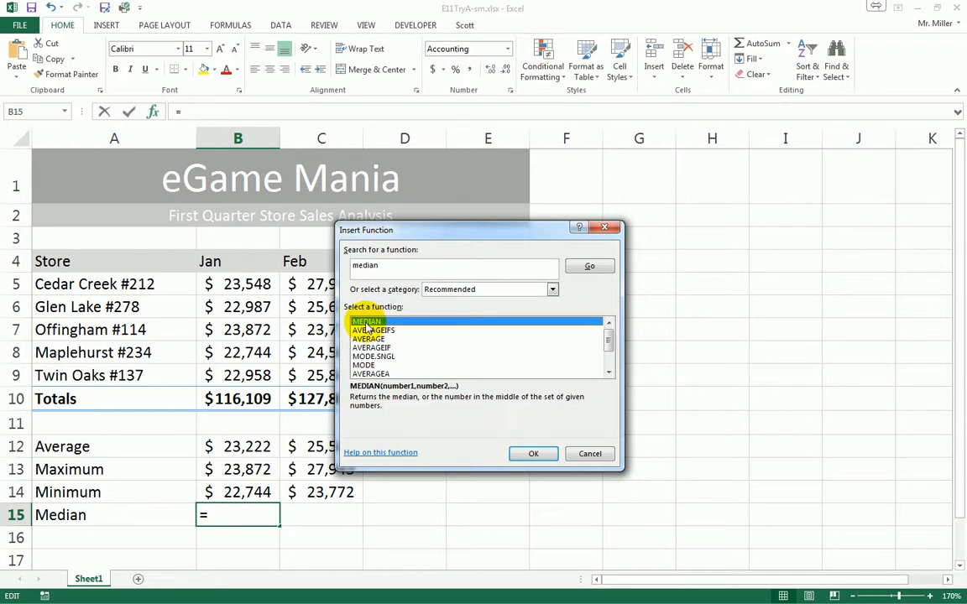
left_click(535, 455)
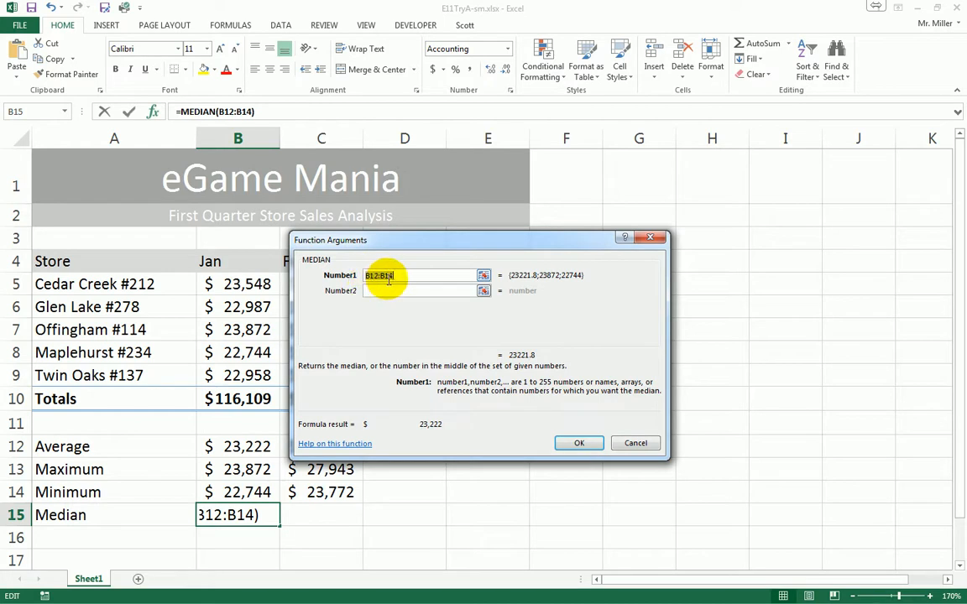
left_click_drag(373, 246, 379, 245)
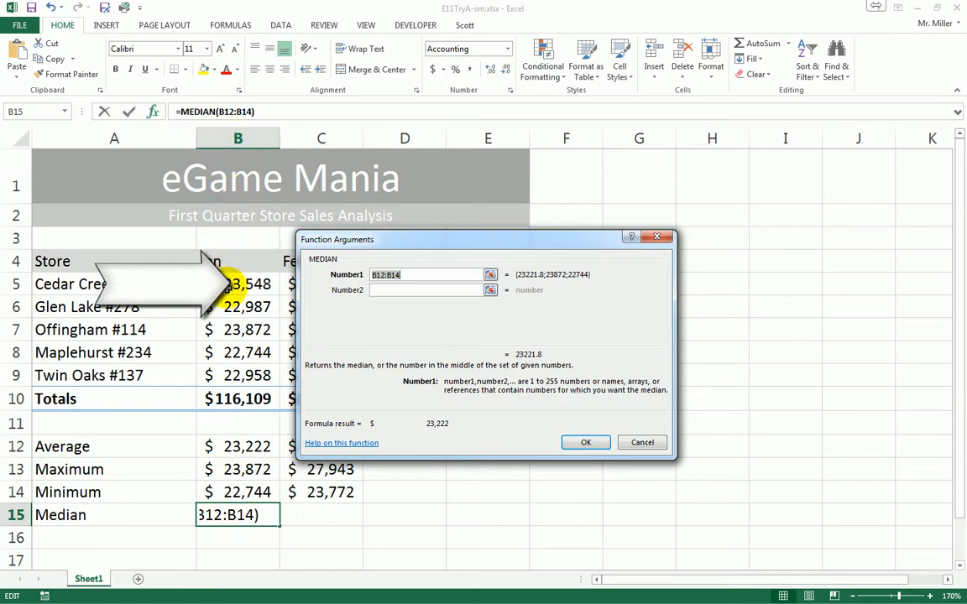
left_click(226, 285)
left_click_drag(227, 286, 234, 377)
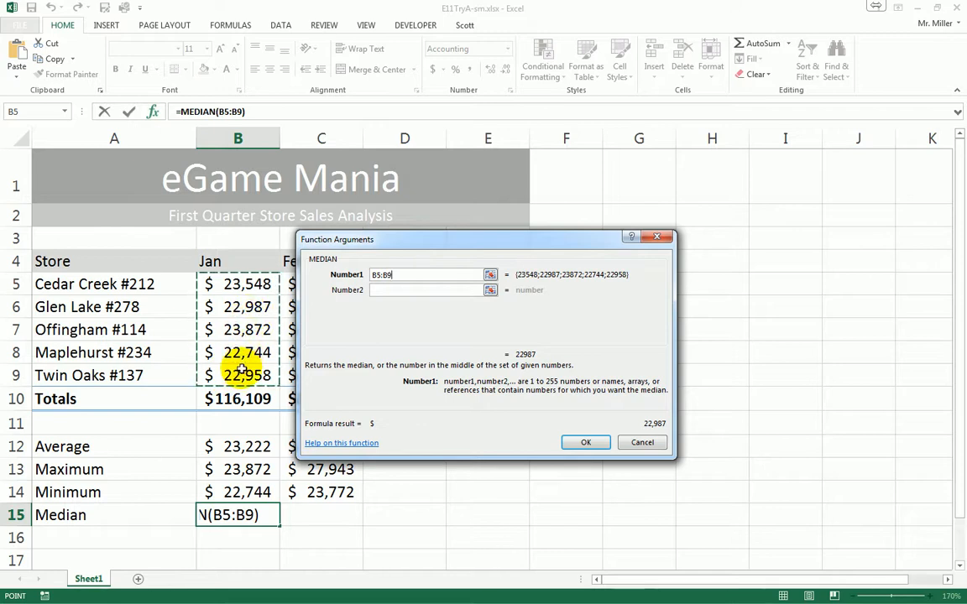
left_click(586, 443)
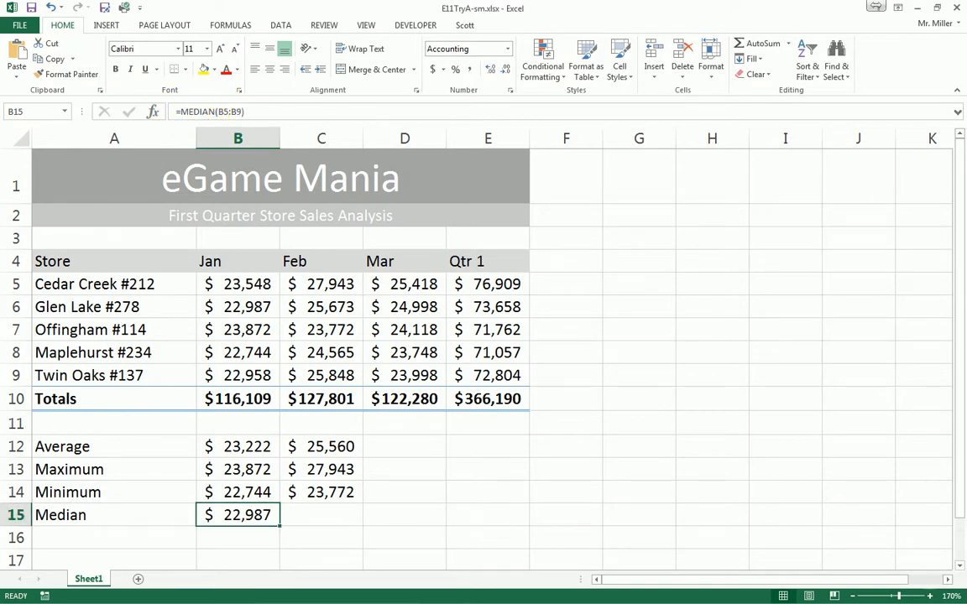
Calculate the February median in C15 by searching for the MEDIAN function and applying it to the range C5:C9
left_click(336, 511)
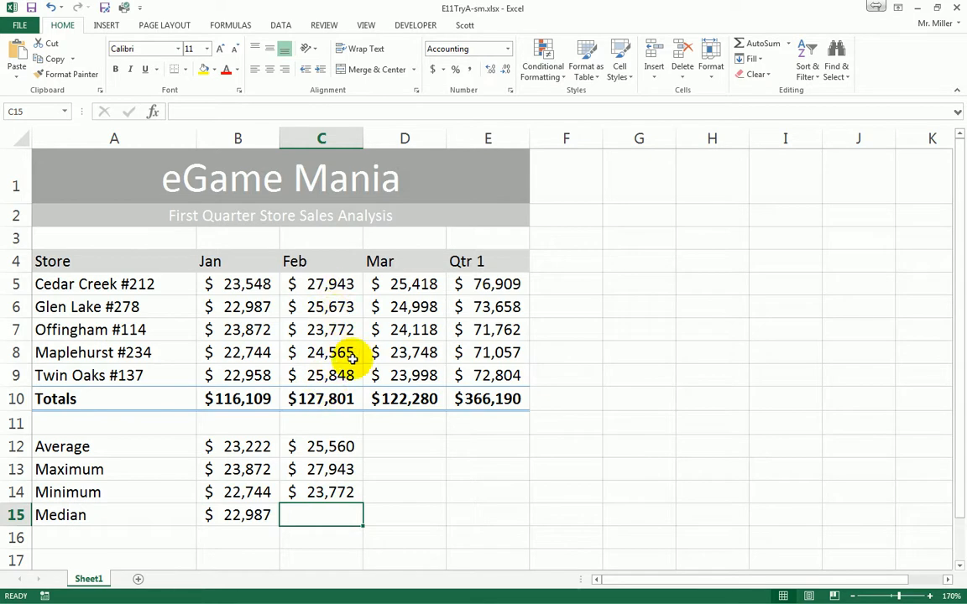
left_click(788, 45)
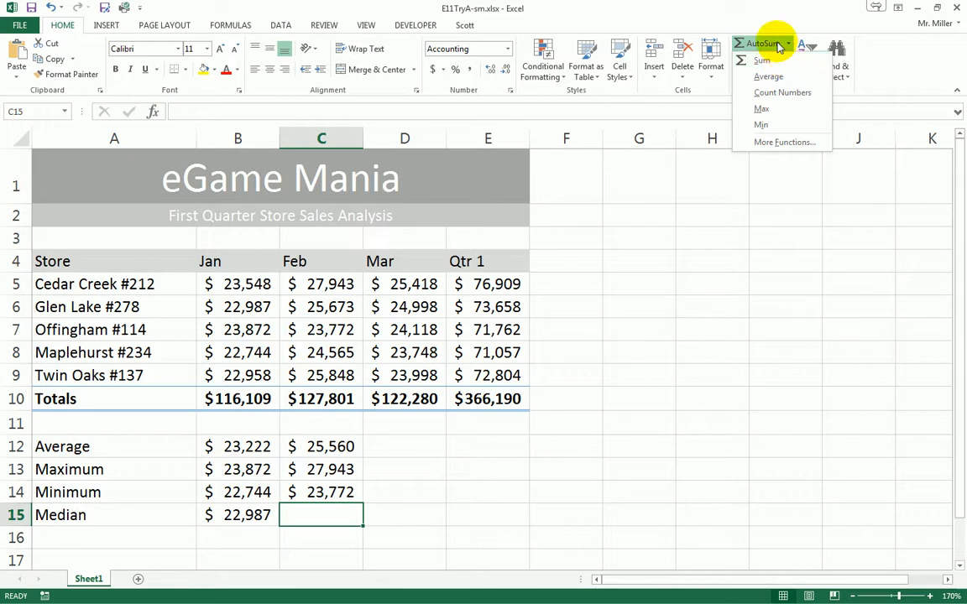
left_click(790, 145)
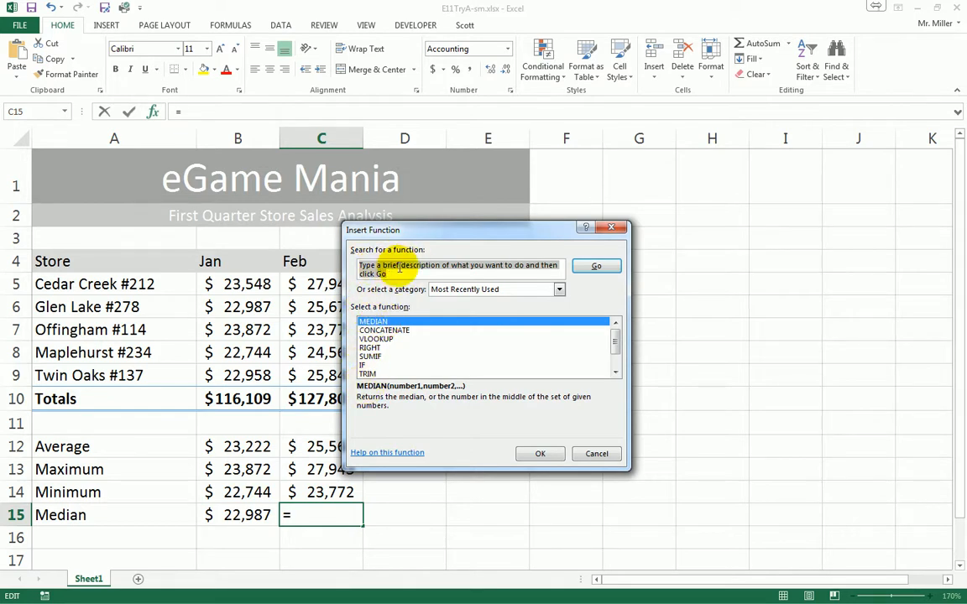
type("median")
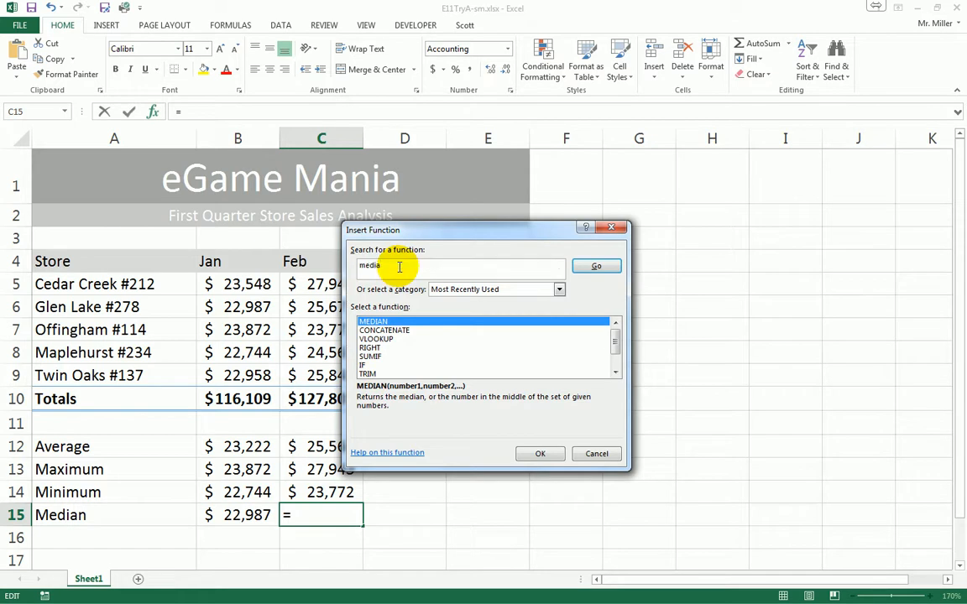
left_click(612, 267)
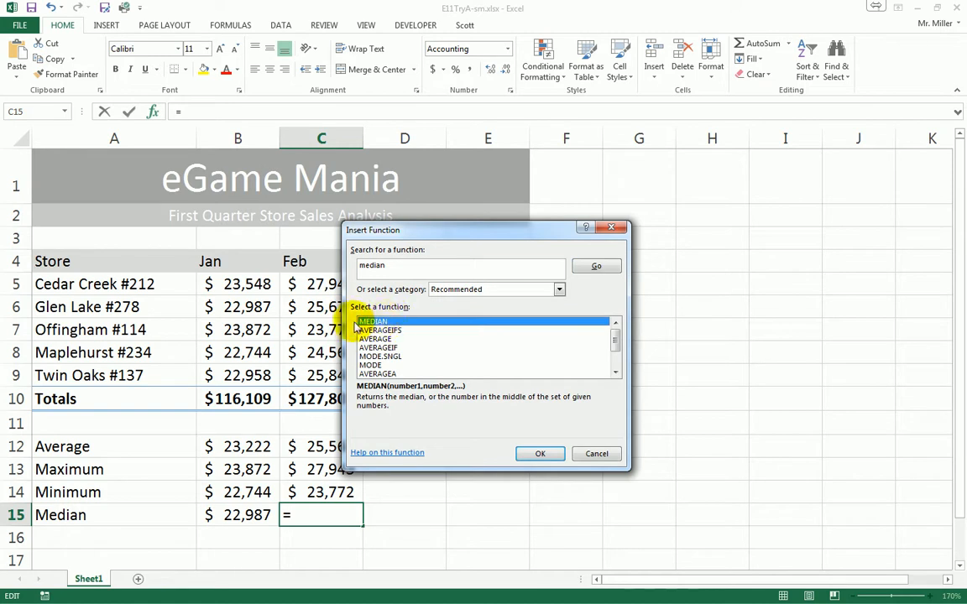
left_click(383, 322)
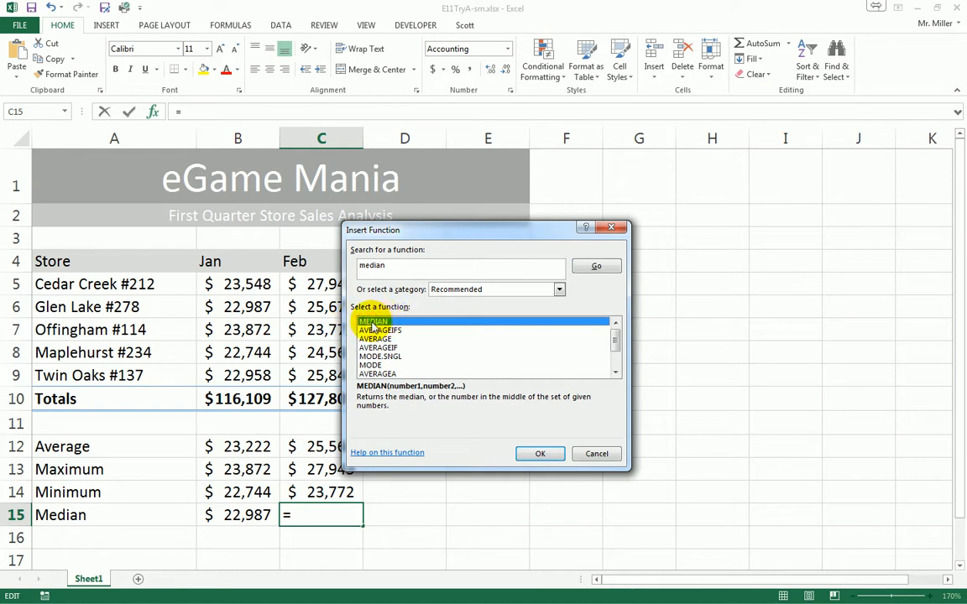
left_click(540, 453)
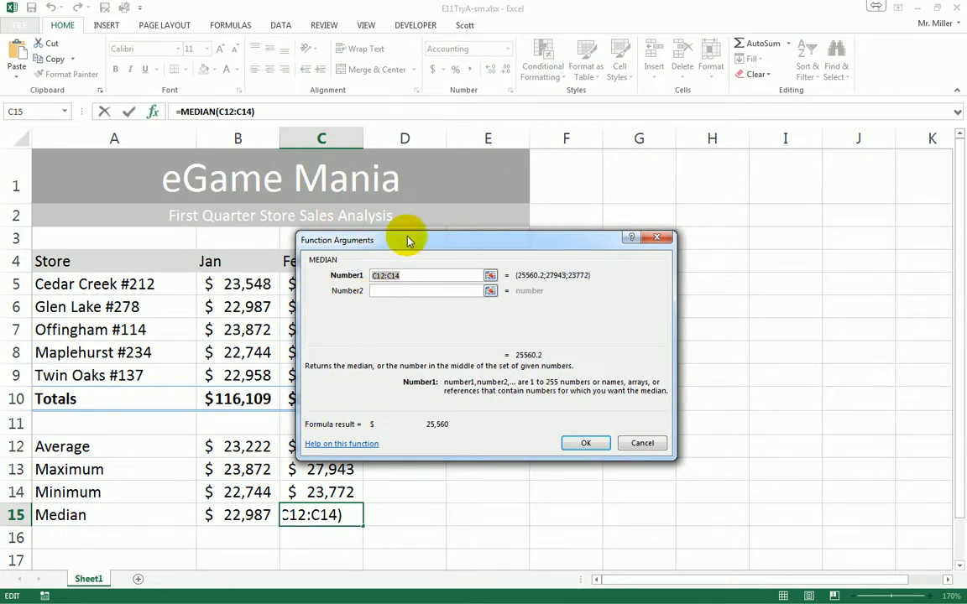
left_click_drag(400, 246, 500, 225)
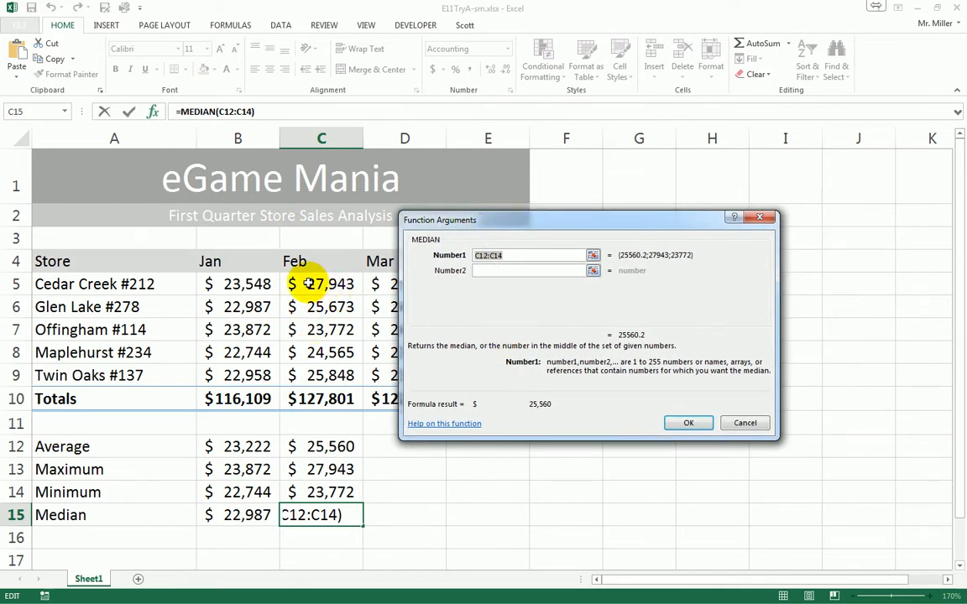
left_click_drag(314, 285, 322, 377)
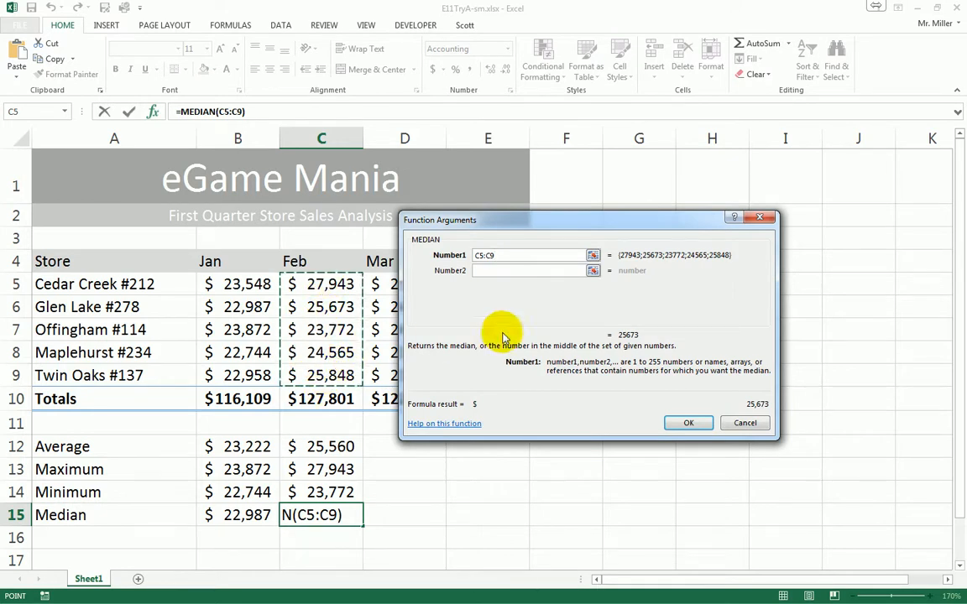
left_click(687, 422)
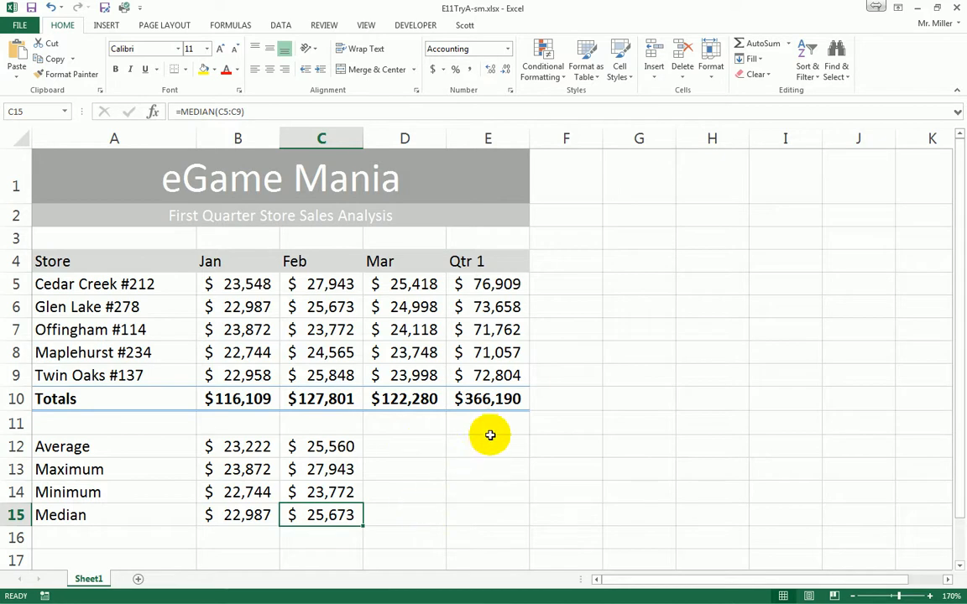
Fill the average, maximum, minimum and median formulas from C12:C15 across to columns D and E, and check the copied formulas in E12:E15
left_click(319, 445)
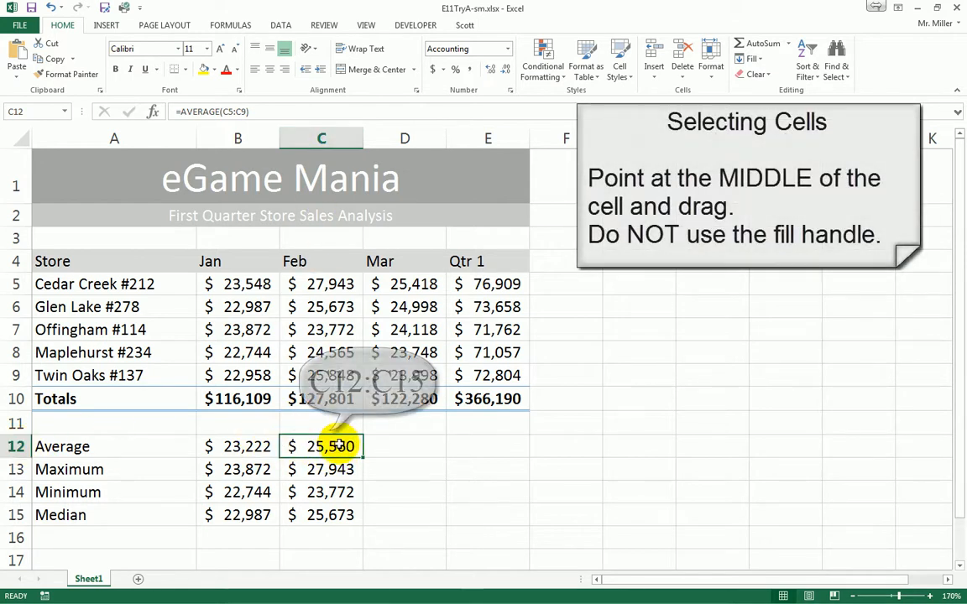
left_click_drag(323, 446, 328, 511)
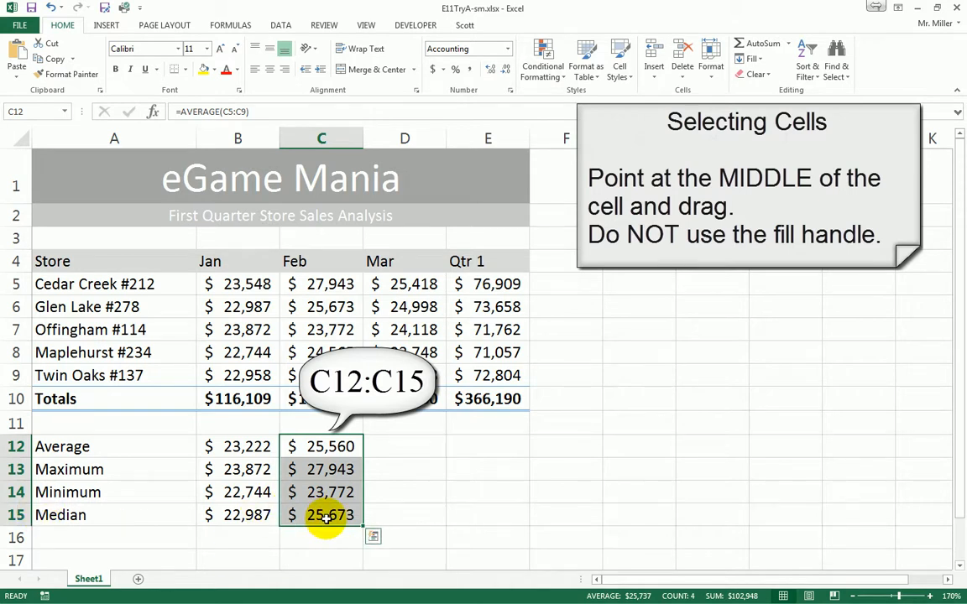
left_click(321, 447)
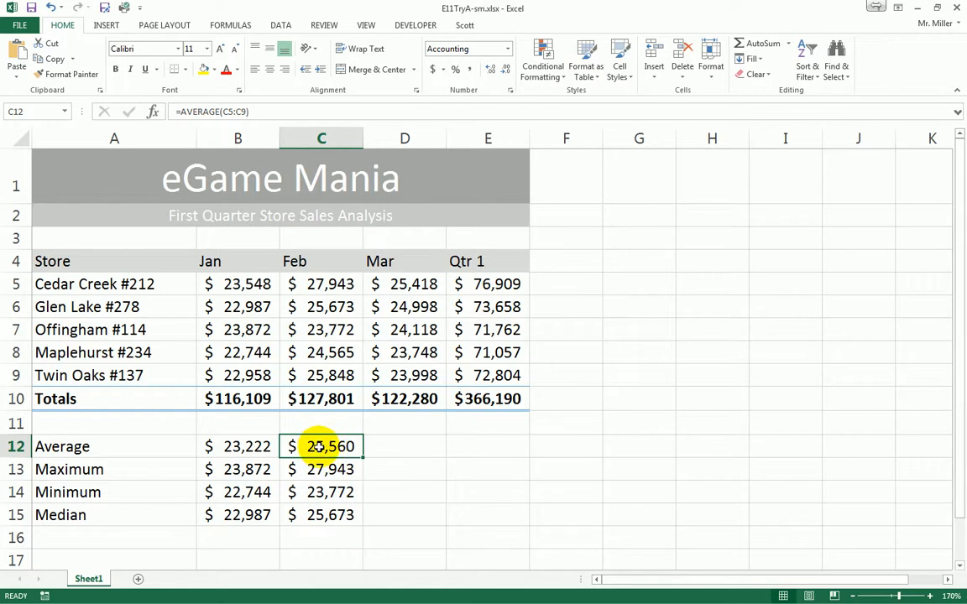
left_click_drag(319, 446, 323, 515)
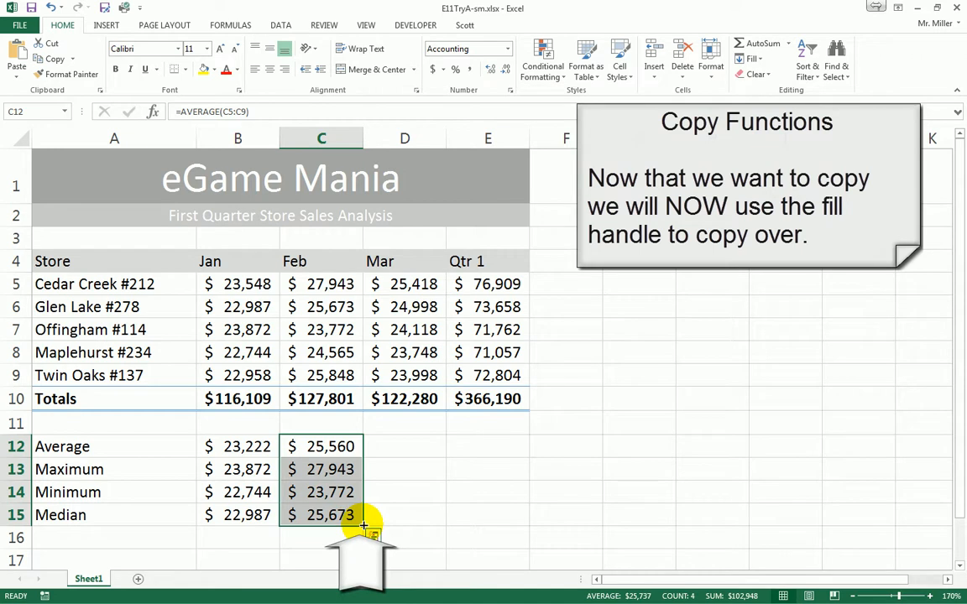
left_click_drag(363, 525, 527, 523)
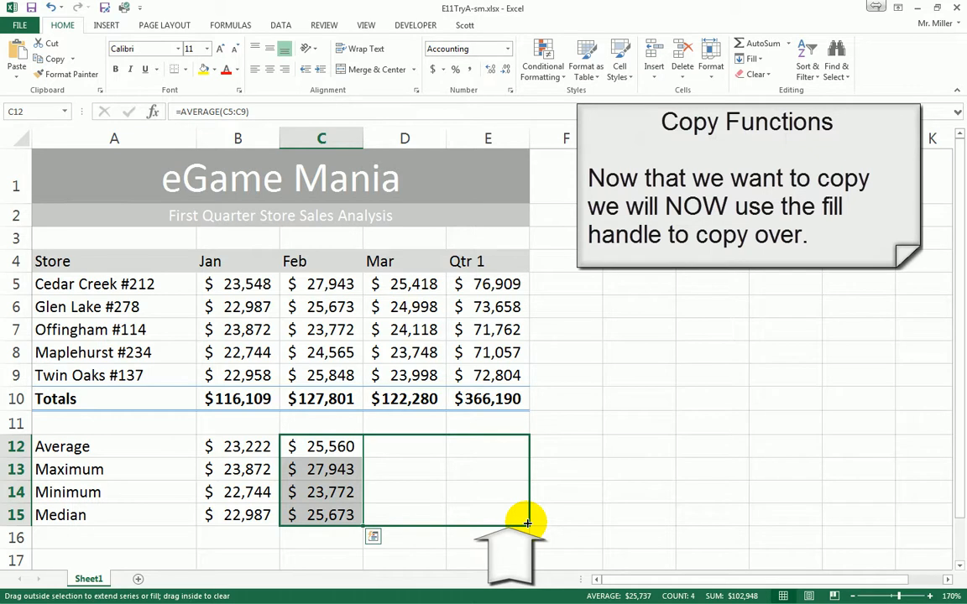
left_click_drag(527, 523, 529, 519)
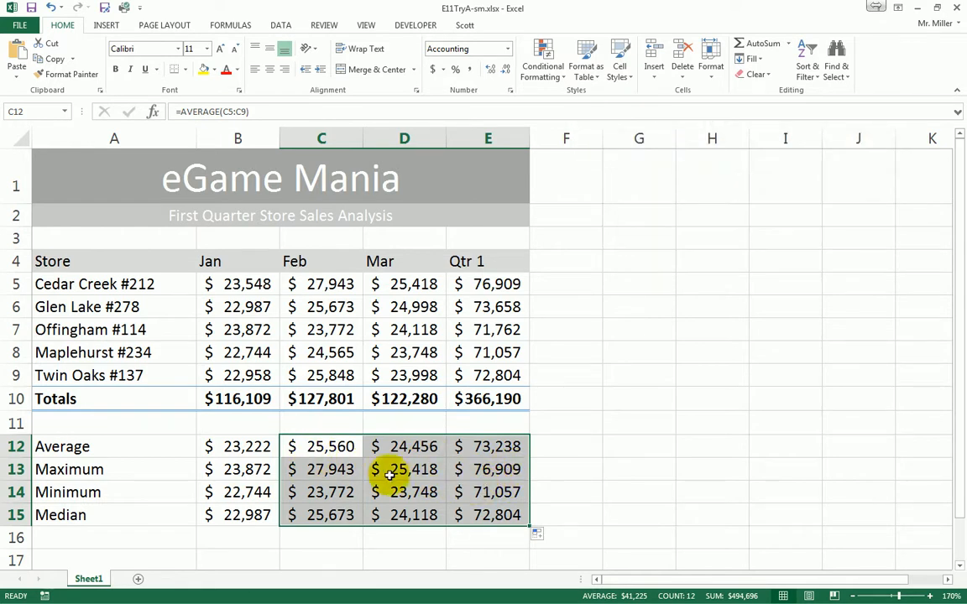
left_click(485, 447)
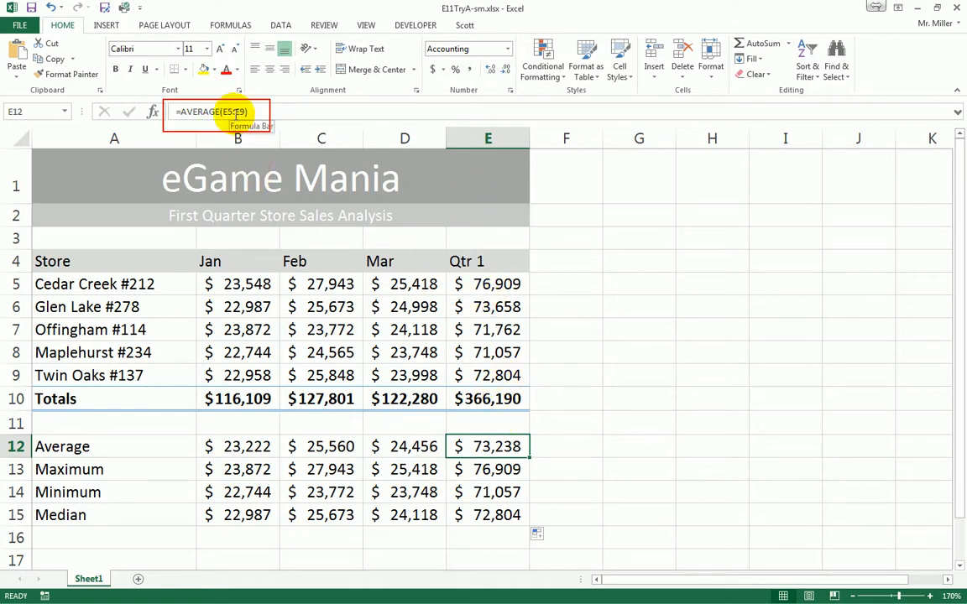
left_click(490, 470)
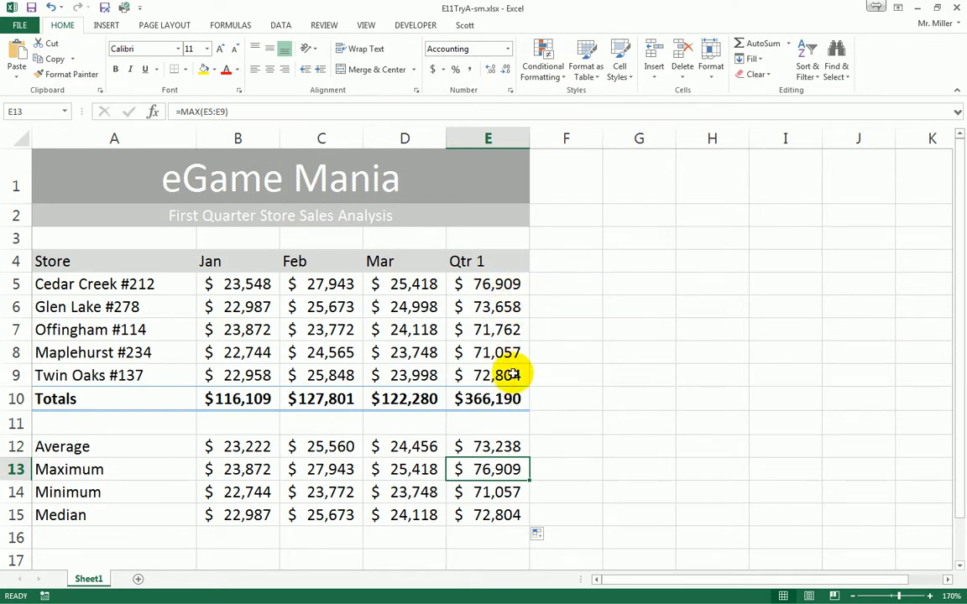
left_click(486, 493)
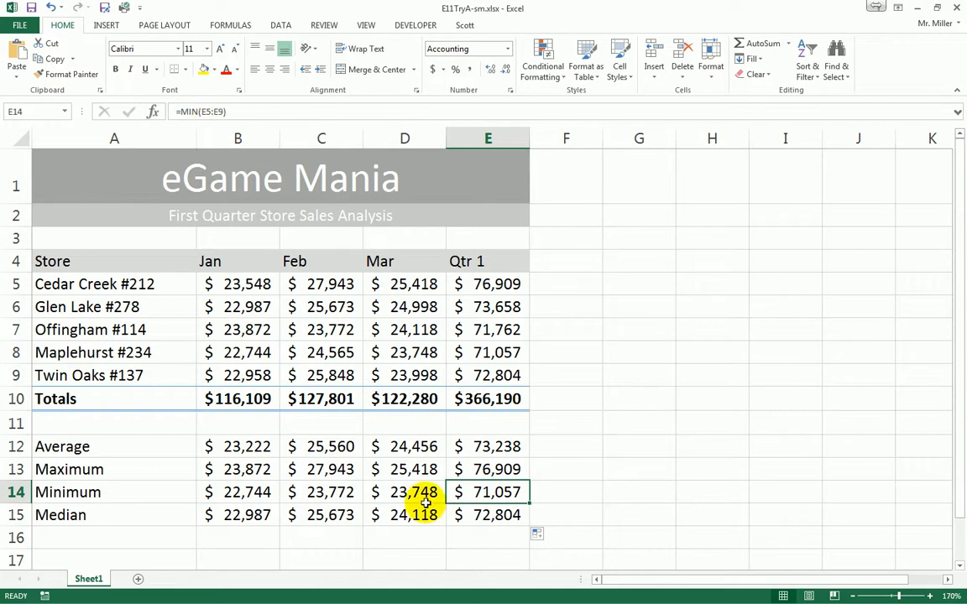
left_click(492, 522)
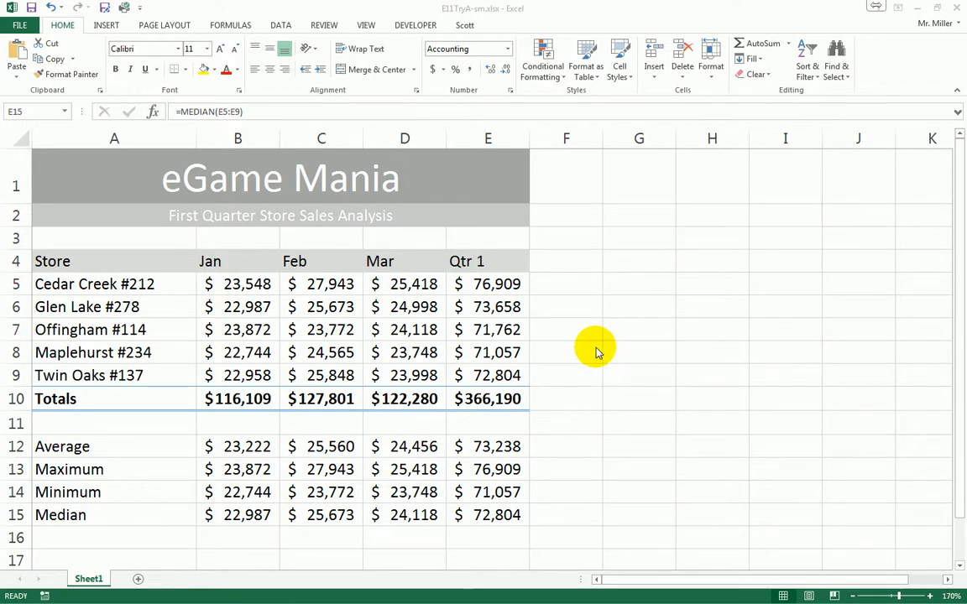
Select the March sales D5:D9, enable the Maximum and Minimum calculations in the status bar, and return to cell A1
left_click(423, 333)
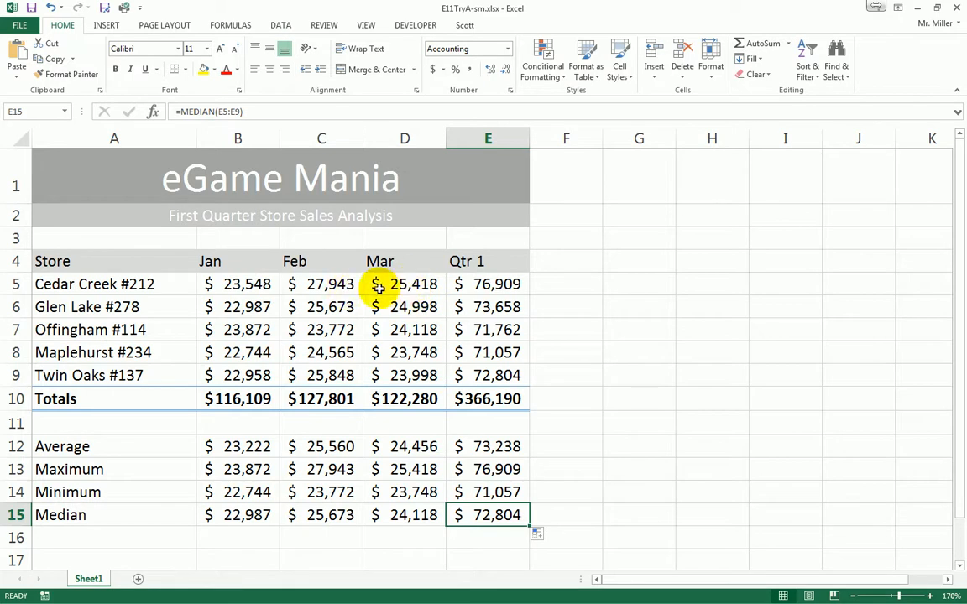
left_click_drag(401, 281, 410, 375)
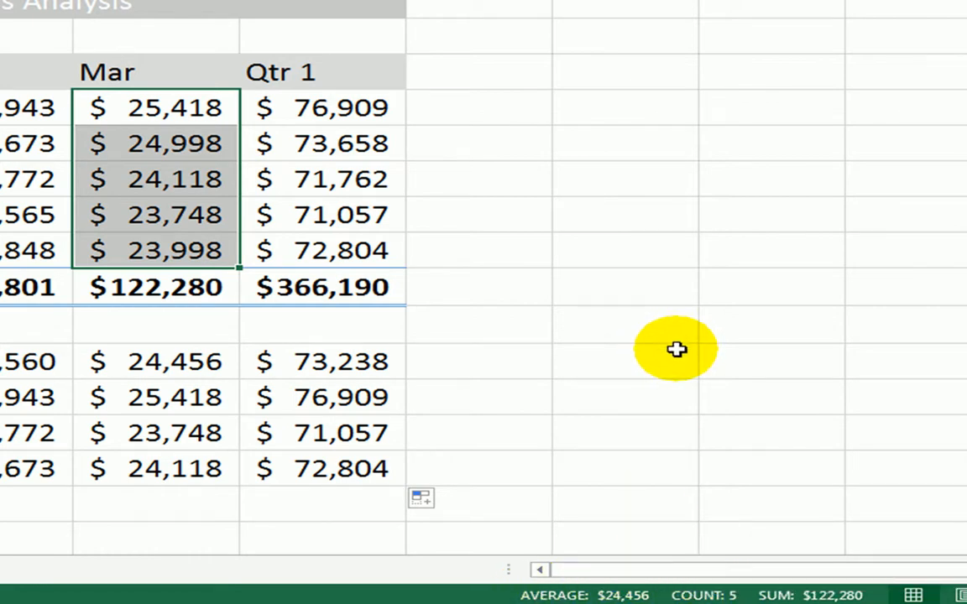
right_click(801, 596)
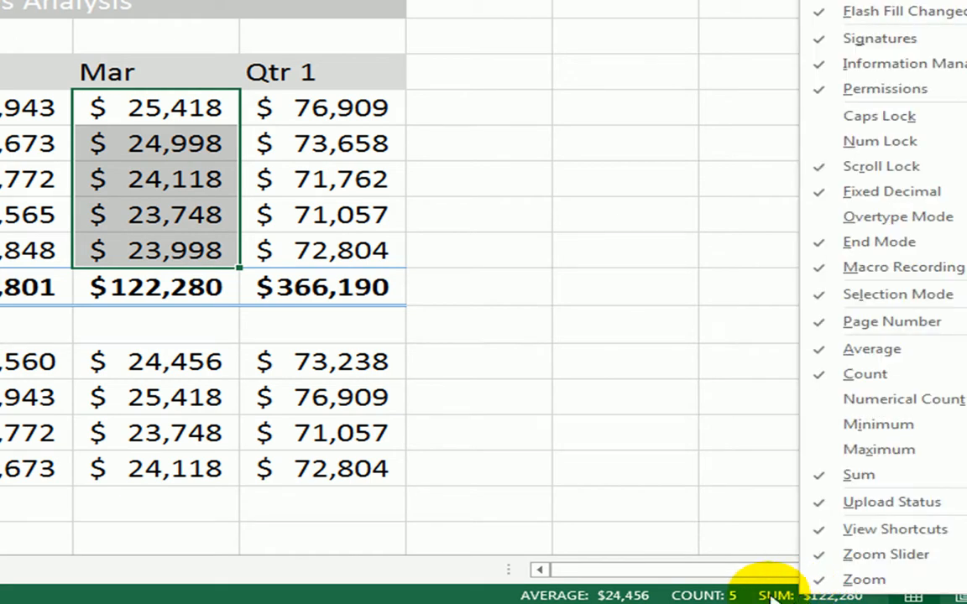
left_click(871, 456)
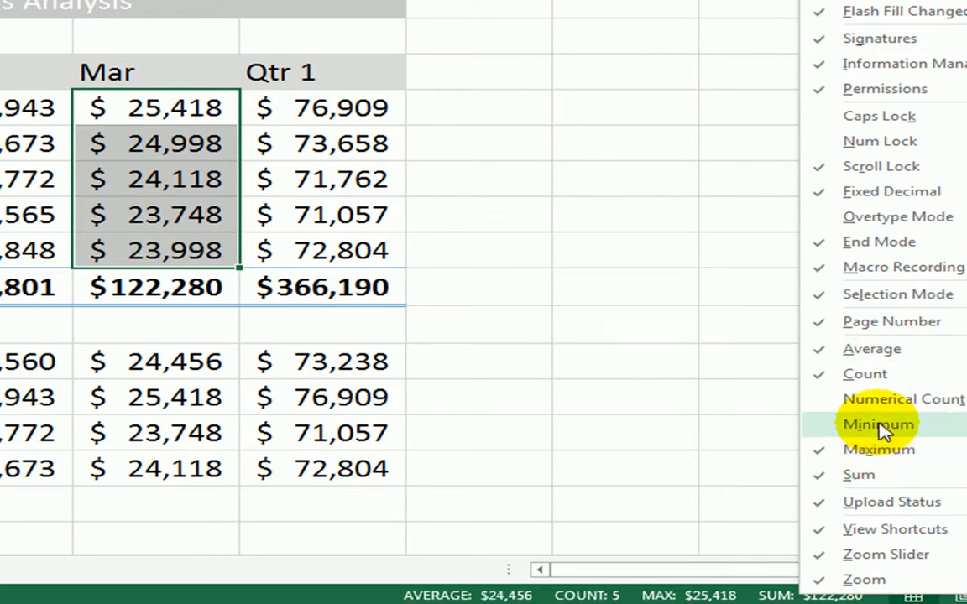
left_click(879, 426)
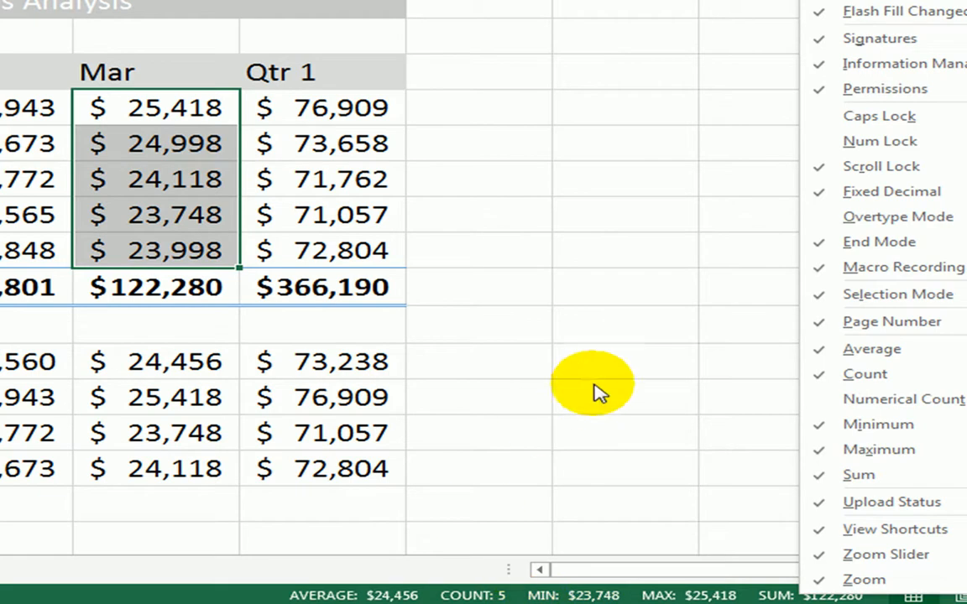
left_click(336, 596)
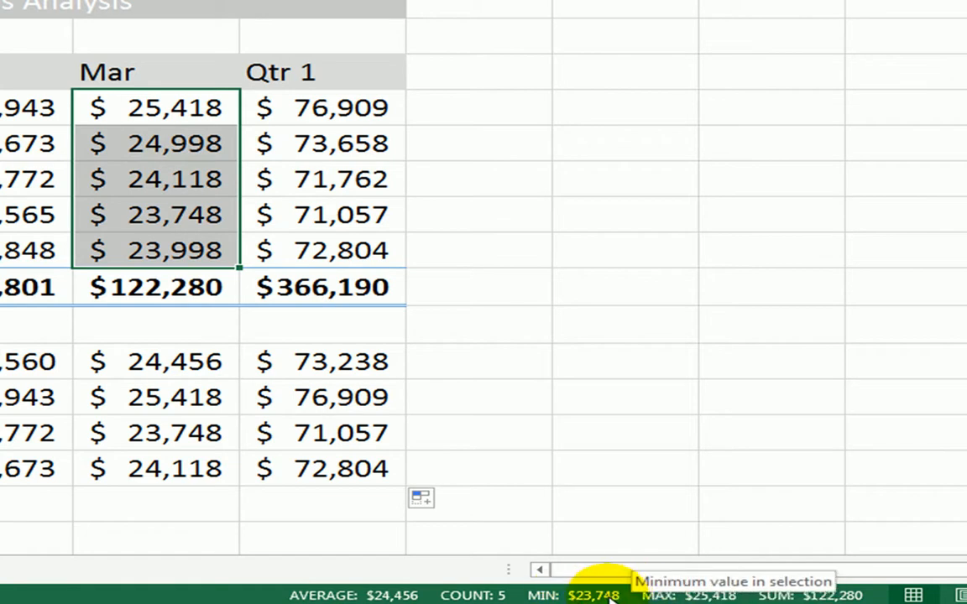
right_click(673, 595)
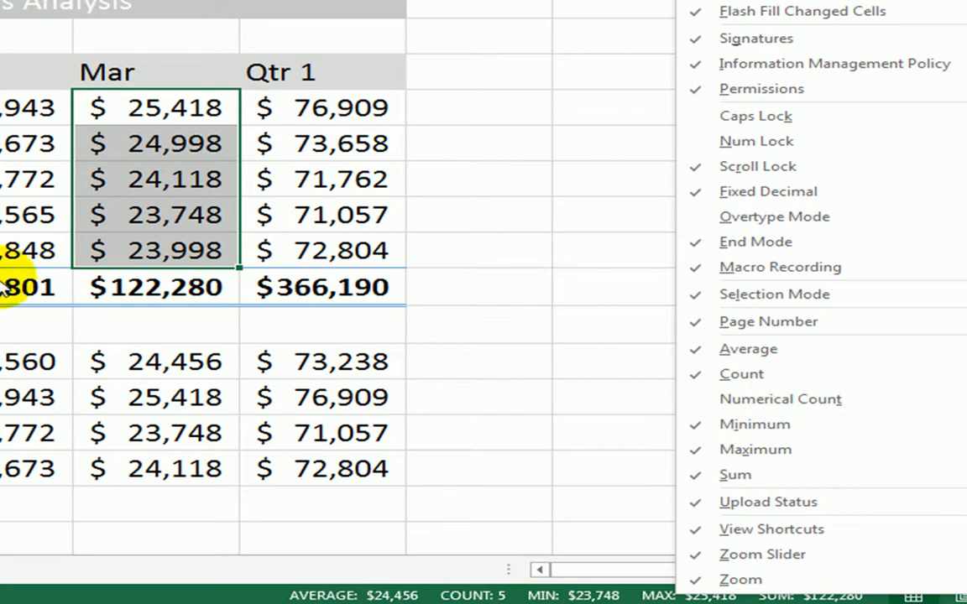
key("Escape")
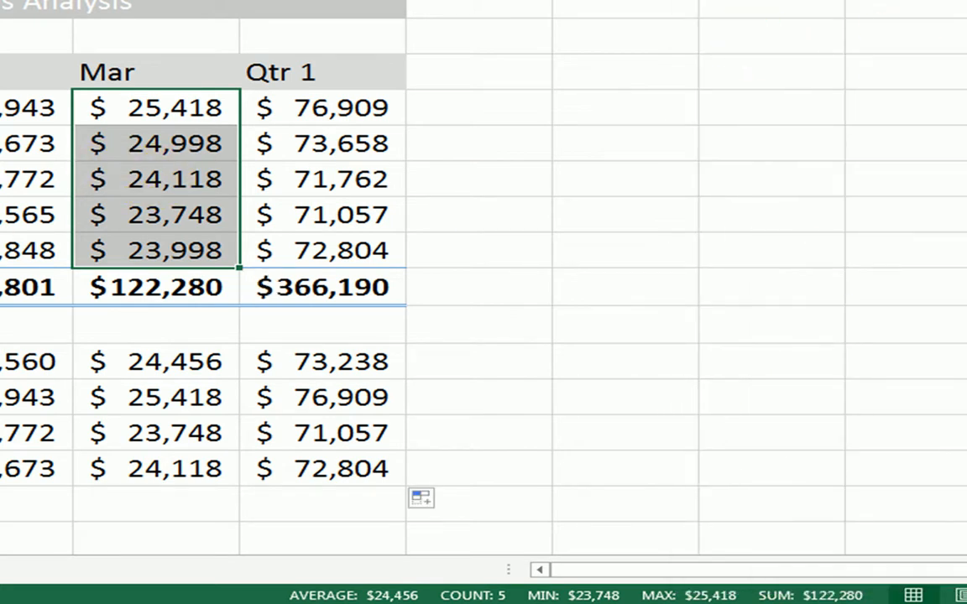
key("ctrl+Home")
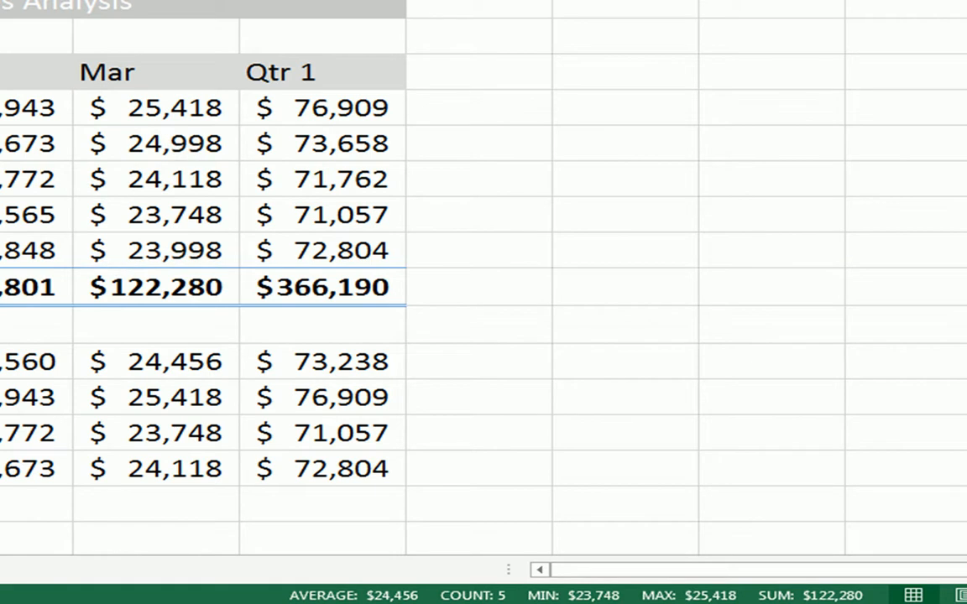